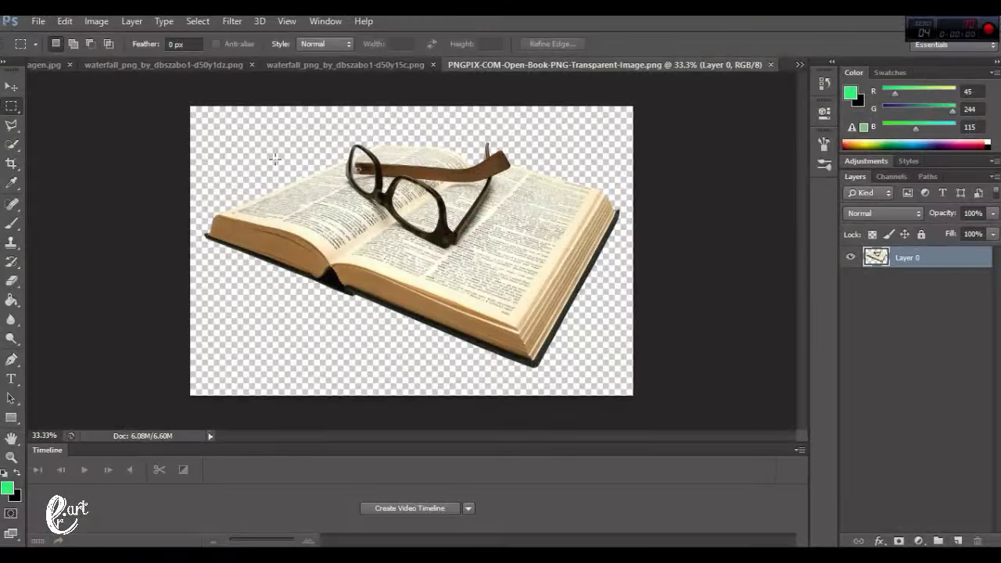
Create a new blank document with guides.
left_click(37, 21)
left_click(629, 141)
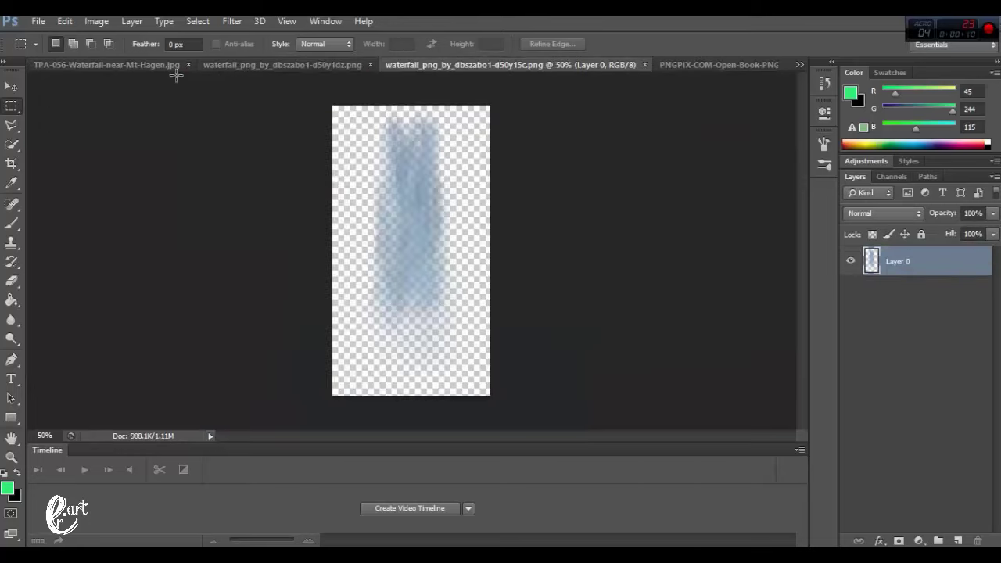
left_click(288, 21)
Move the Aerials0064_M.jpg photo to its own floating window.
left_click(325, 21)
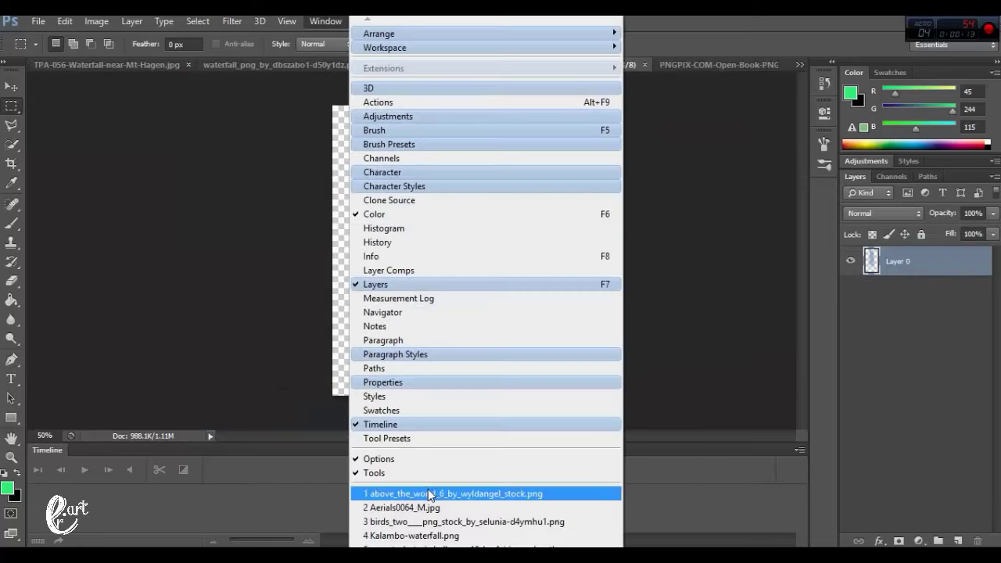
left_click(447, 508)
right_click(337, 62)
left_click(381, 125)
left_click(325, 21)
scroll(421, 397, "down", 2)
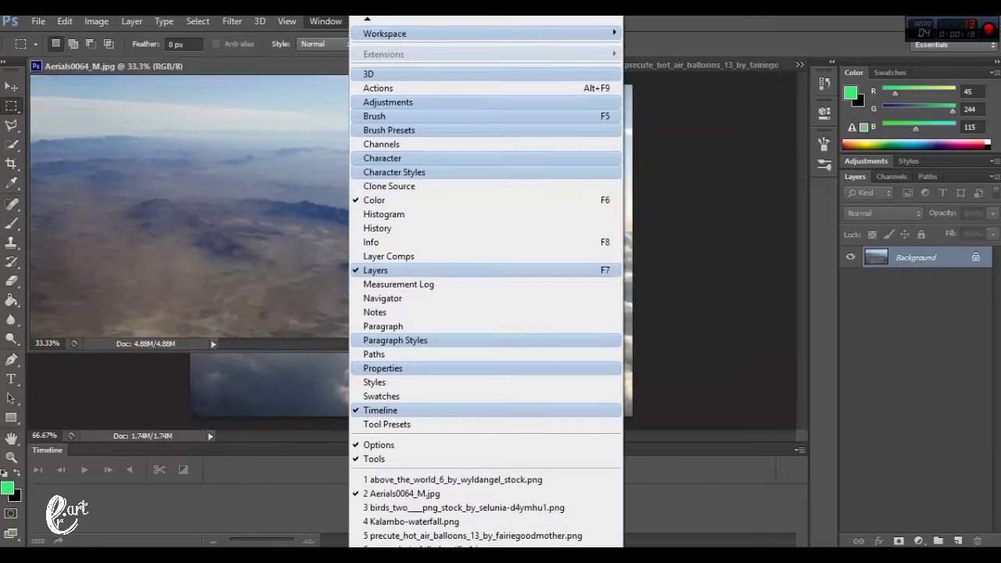
scroll(421, 396, "down", 3)
Drag the aerial photo into Untitled-1 as a new layer and close its window.
left_click(383, 536)
left_click_drag(524, 260, 508, 235)
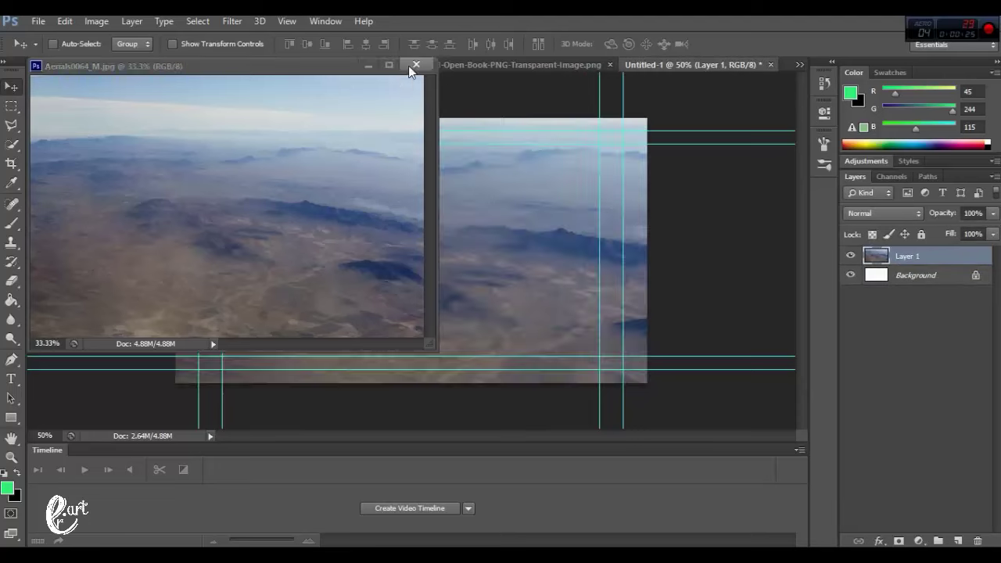
left_click(417, 64)
left_click_drag(455, 287, 455, 261)
Drag the above_the_world clouds photo into the composite and close its window.
left_click(326, 22)
left_click(410, 411)
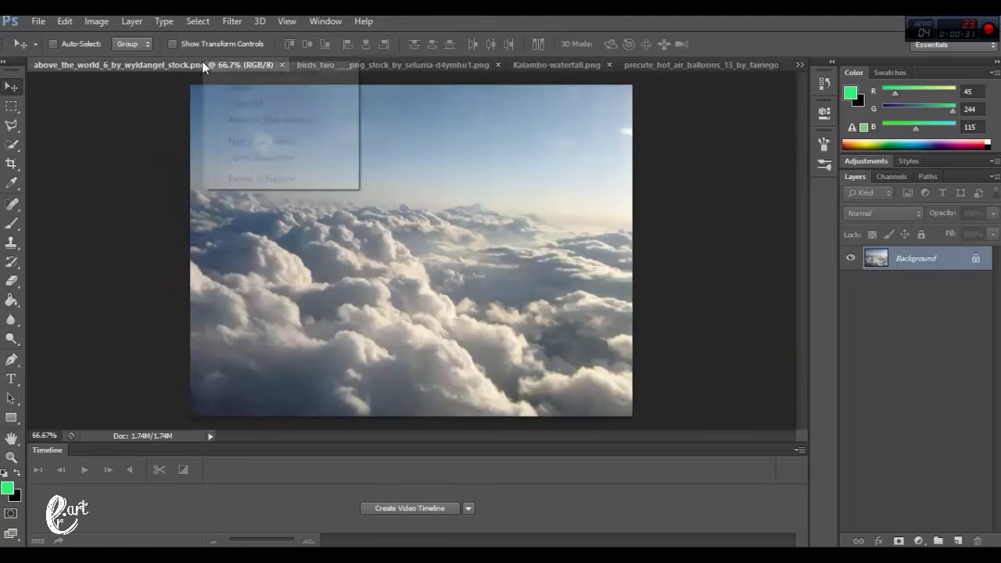
left_click_drag(202, 64, 85, 64)
mouse_move(117, 196)
left_mouse_down()
mouse_move(543, 238)
mouse_move(286, 206)
left_mouse_up()
left_click(475, 68)
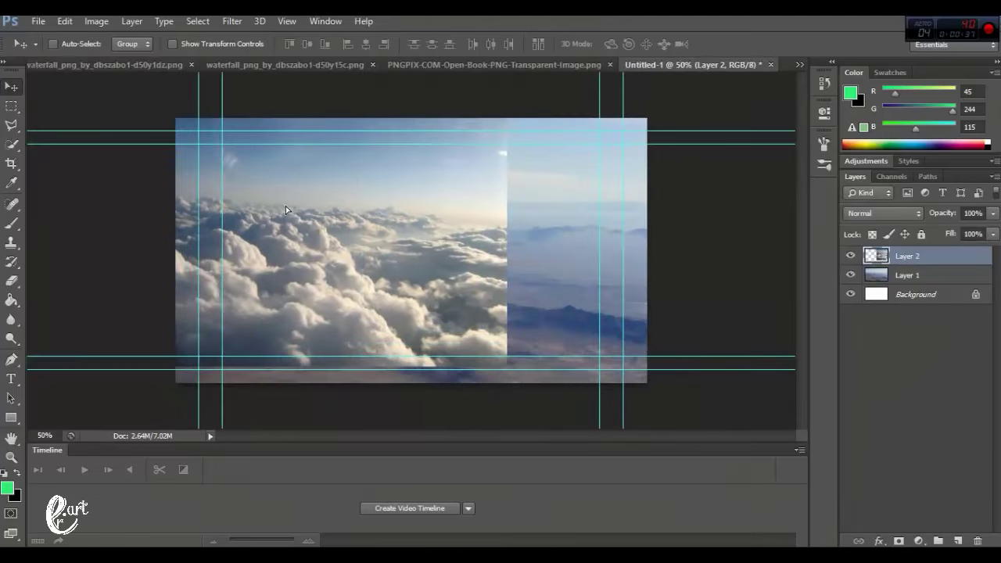
Stretch the clouds layer to fill the canvas and set its blend mode to Screen.
key("ctrl+t")
left_click_drag(509, 240, 647, 251)
left_click_drag(412, 365, 411, 383)
key("Return")
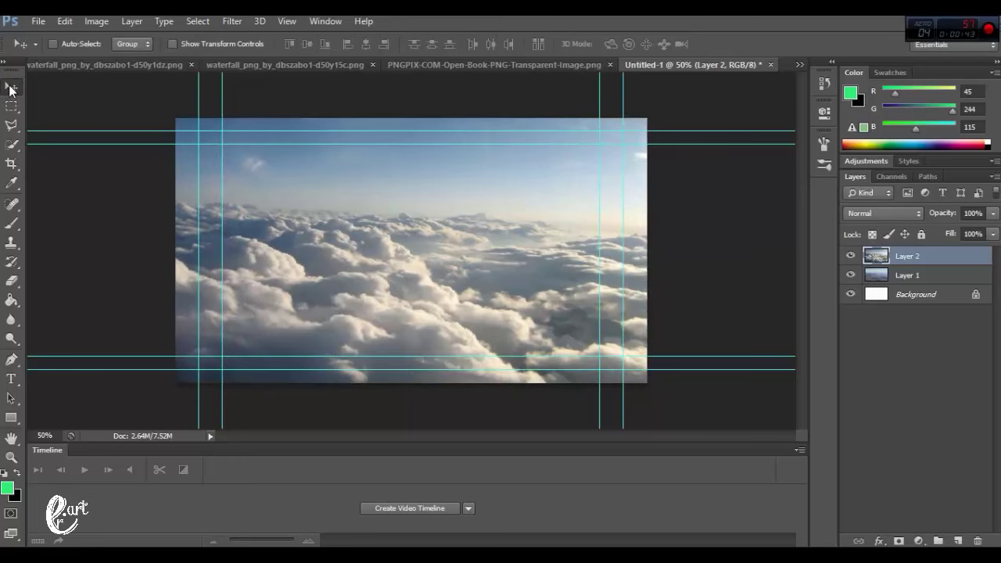
left_click(883, 213)
left_click(868, 157)
key("Down")
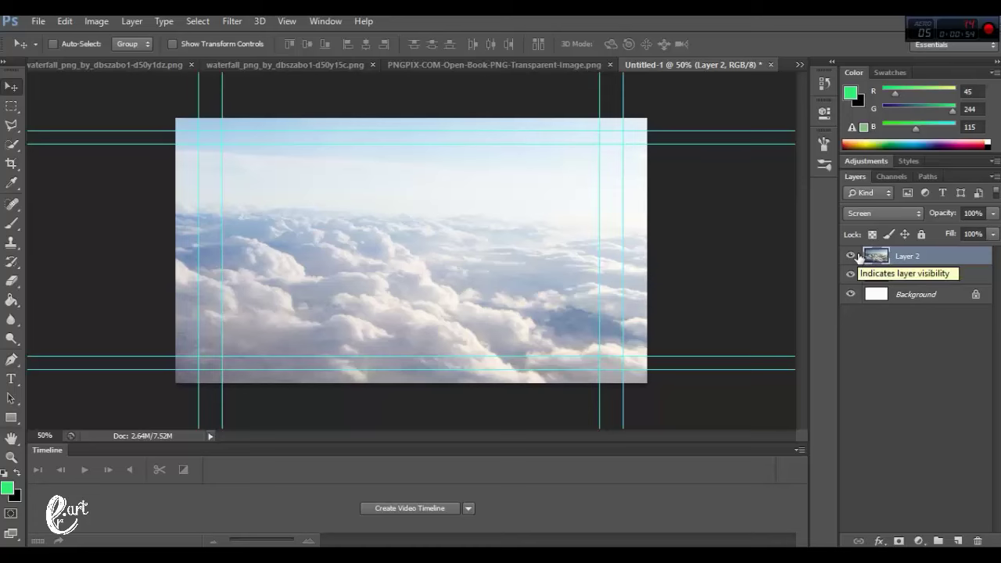
left_click(486, 64)
Float the open book image and drag it into the composite over the clouds.
right_click(556, 63)
left_click(587, 120)
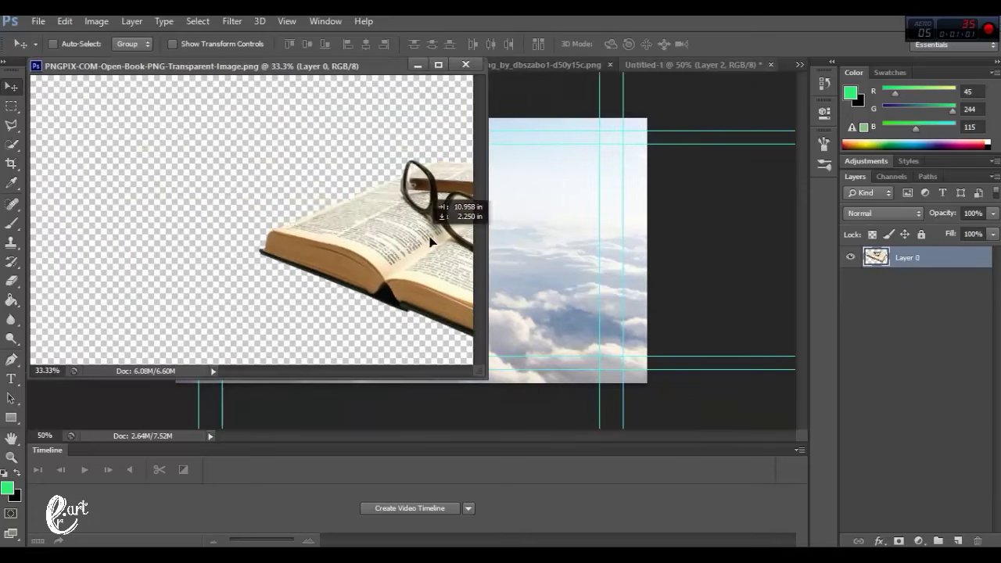
left_click_drag(92, 114, 548, 235)
left_click_drag(544, 188, 434, 191)
Scale the book layer down to about 53% and move it toward the canvas centre.
left_click(65, 21)
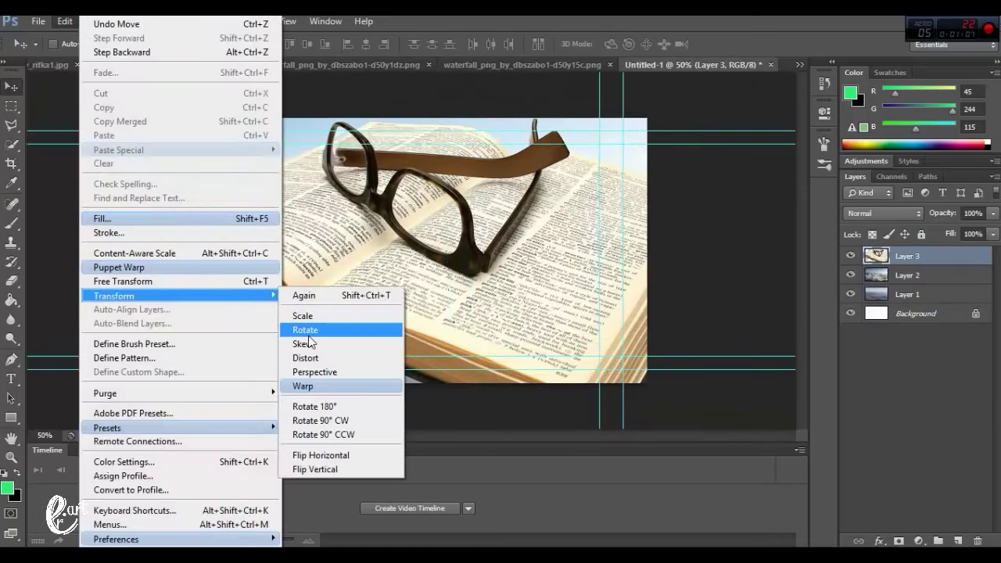
left_click(297, 311)
key("ctrl+minus")
left_click_drag(577, 357, 447, 245)
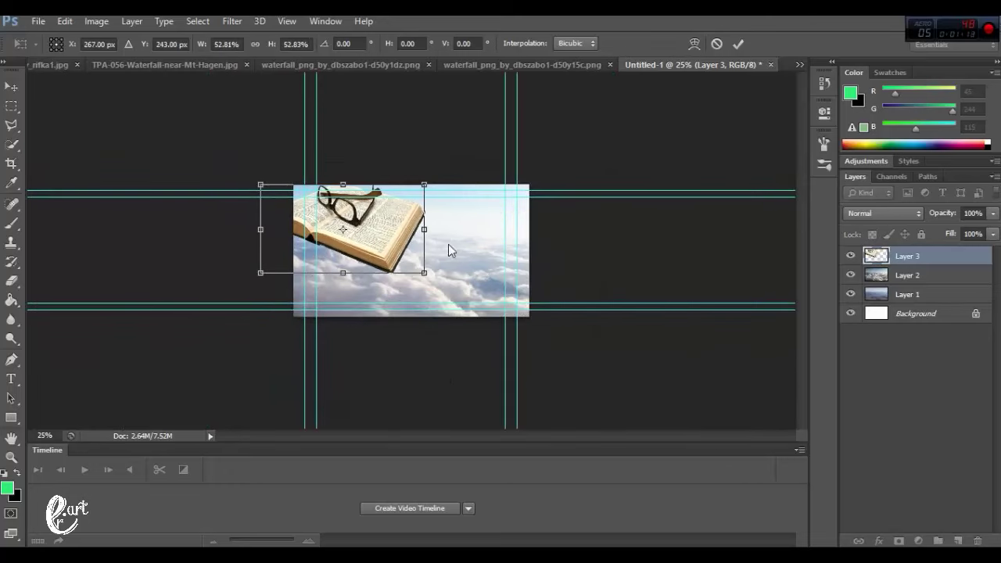
left_click(12, 86)
left_click(422, 228)
mouse_move(368, 234)
left_mouse_down()
mouse_move(413, 255)
mouse_move(413, 245)
left_mouse_up()
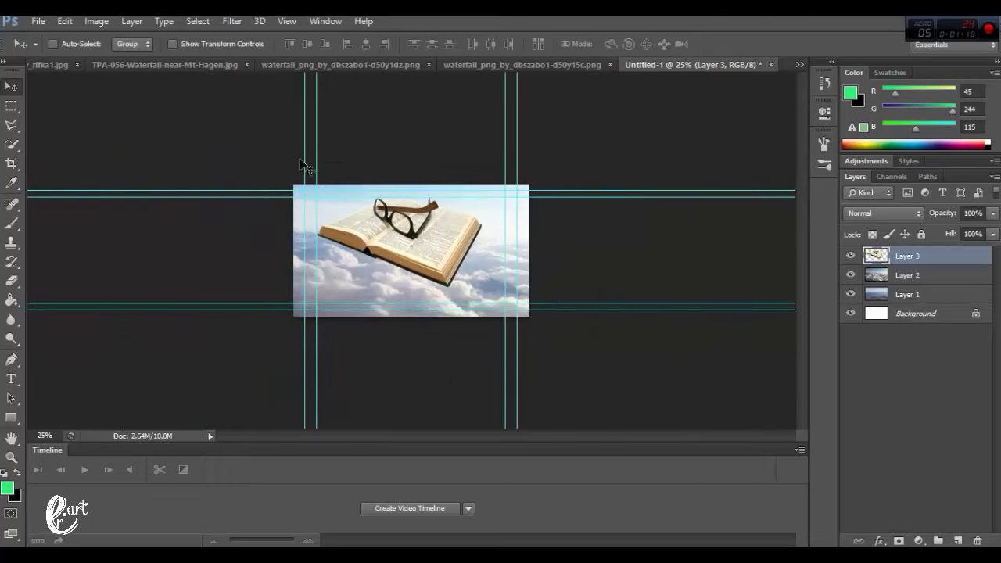
key("ctrl+plus")
key("ctrl+plus")
key("ctrl+plus")
key("ctrl+plus")
key("ctrl+minus")
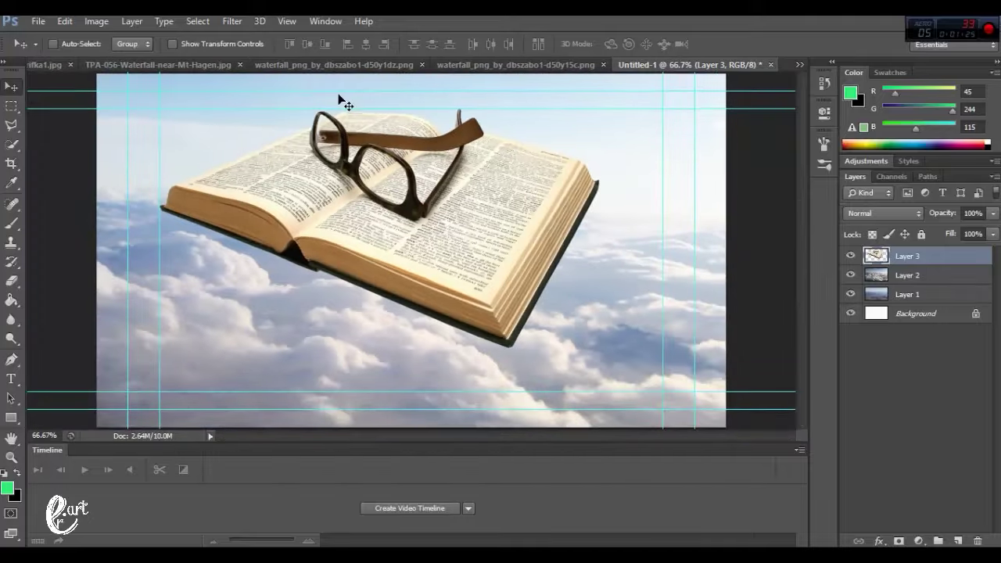
Trace around the book and glasses with the Polygonal Lasso and copy them to Layer 4.
left_click(12, 125)
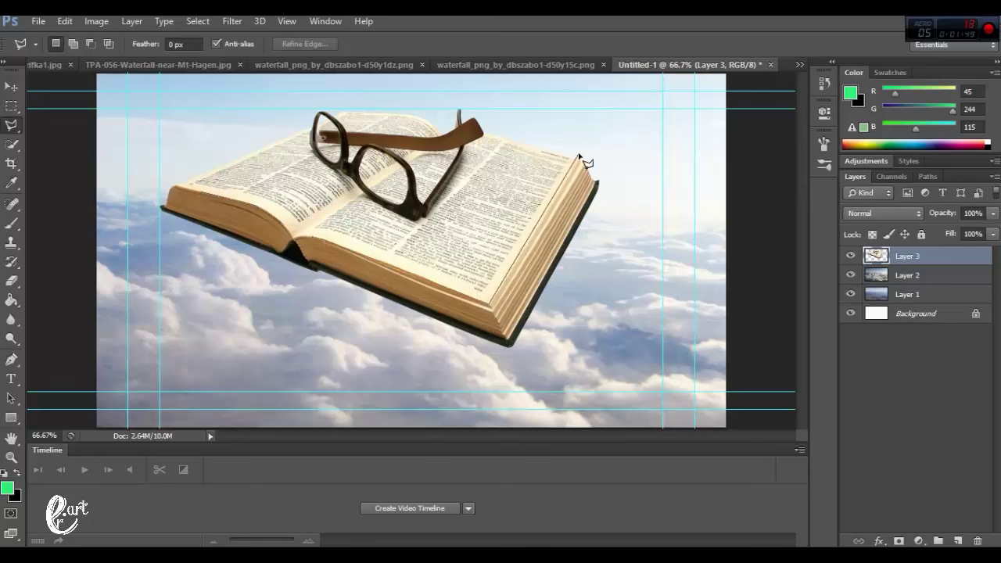
scroll(477, 123, "up", 1)
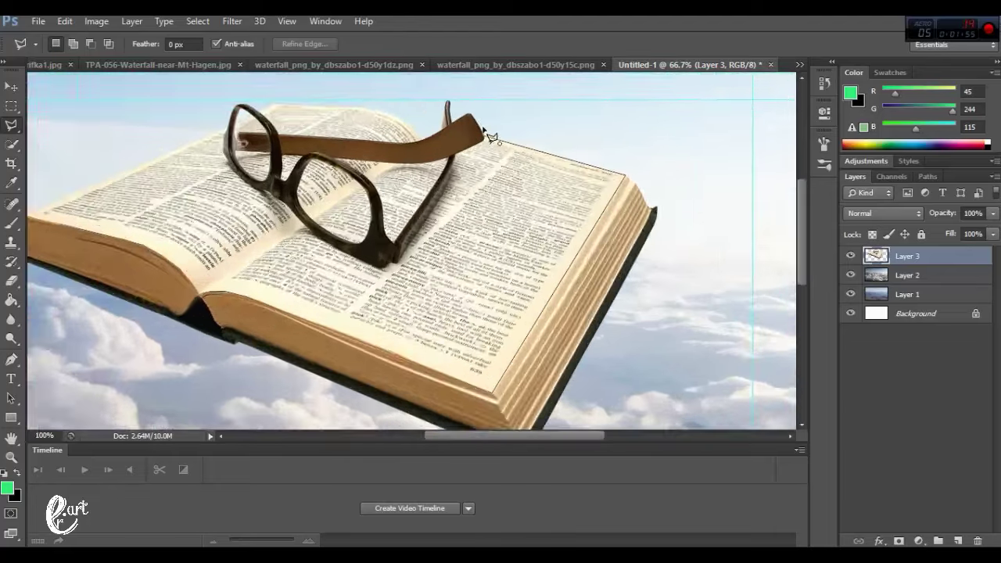
scroll(477, 124, "up", 1)
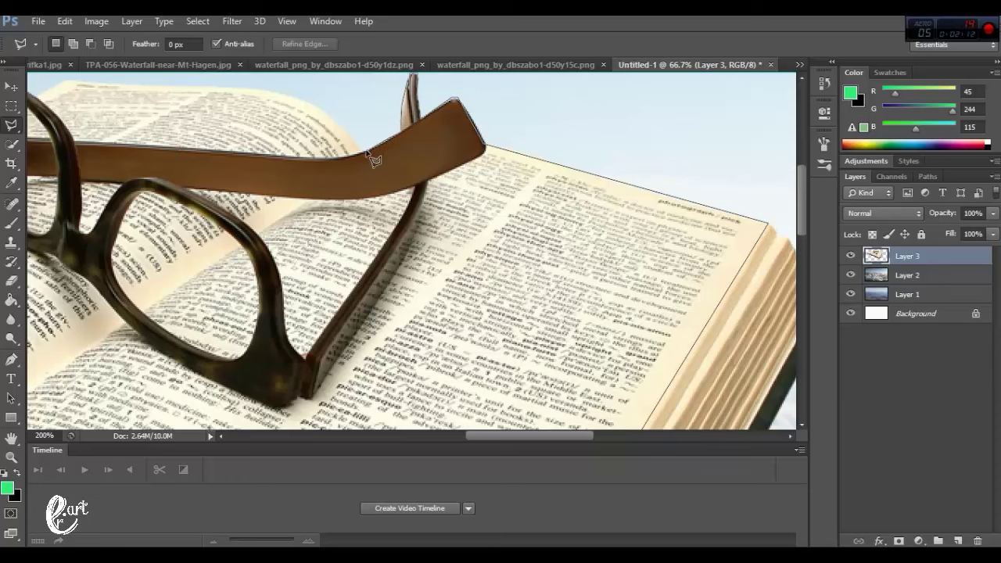
scroll(364, 155, "up", 3)
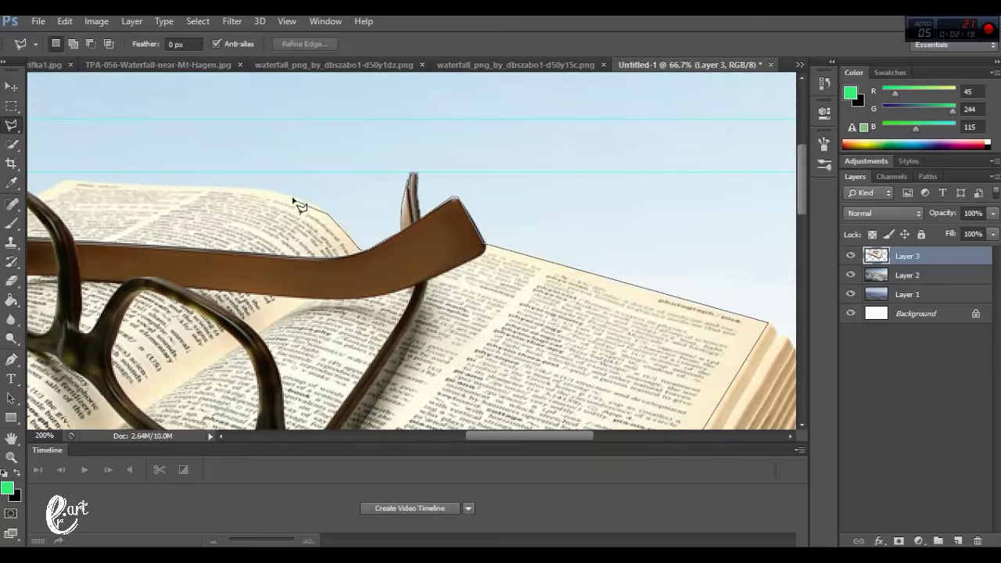
left_click(66, 182)
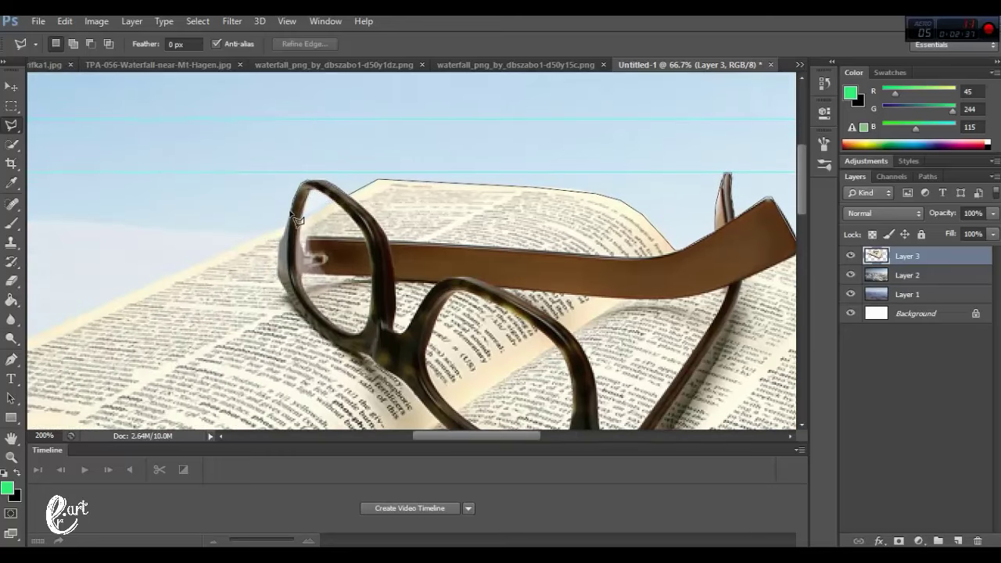
key("ctrl+j")
Float the TPA-056-Waterfall photo and drag it into the composite as a new layer.
key("ctrl+0")
left_click(11, 89)
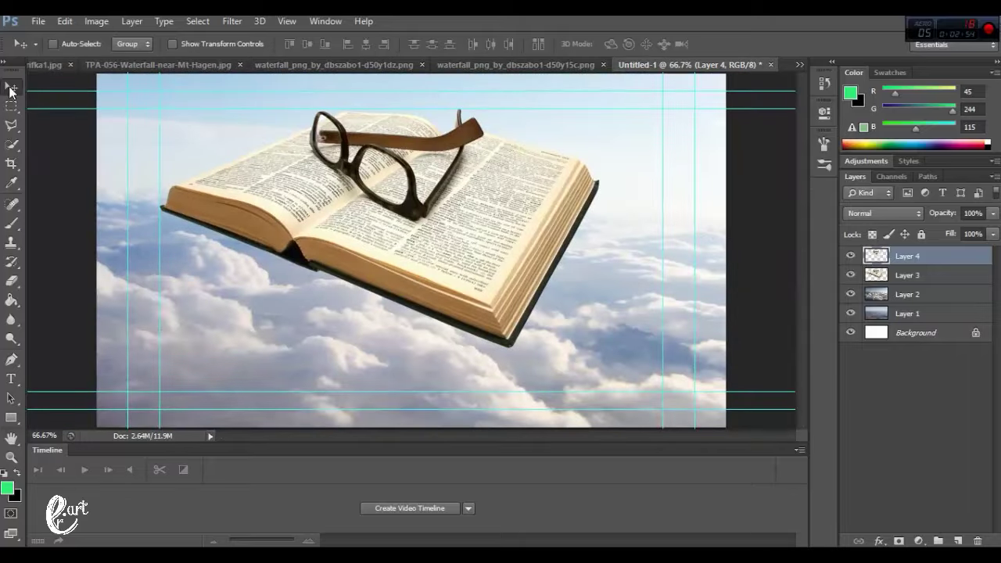
left_click(454, 64)
left_click(301, 66)
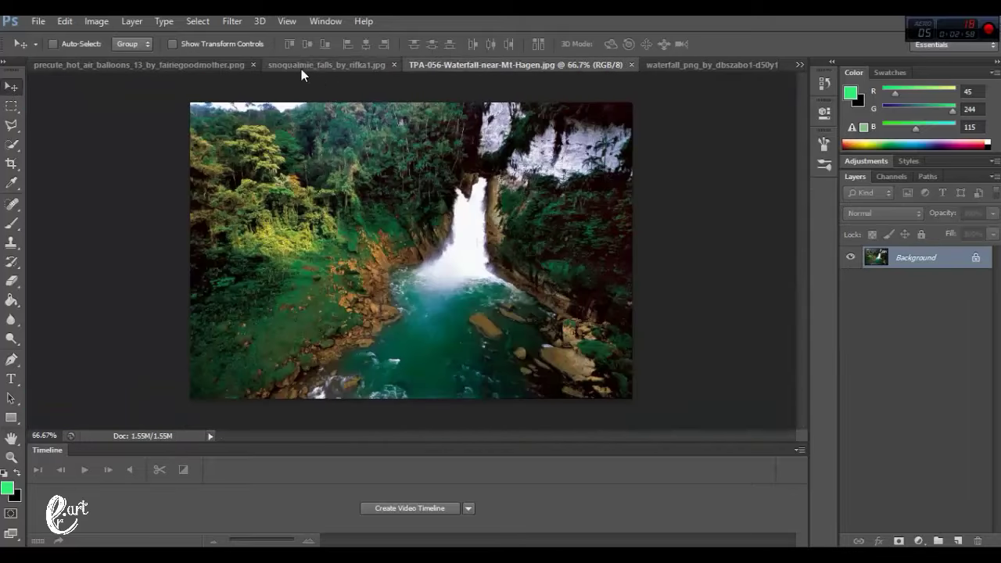
right_click(503, 65)
left_click(570, 129)
left_click(325, 21)
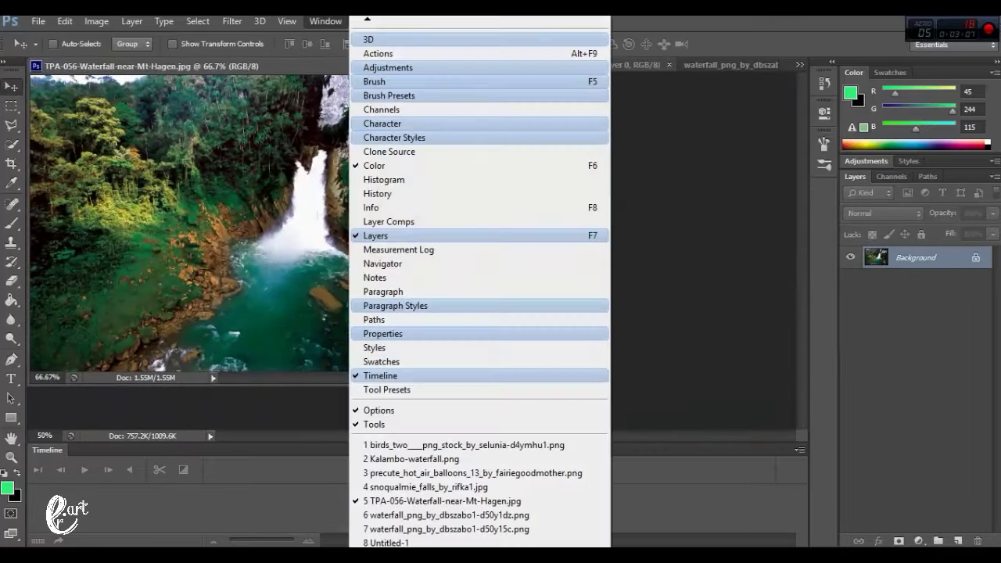
left_click(391, 539)
mouse_move(318, 206)
left_mouse_down()
mouse_move(448, 227)
mouse_move(448, 204)
left_mouse_up()
Rotate the waterfall layer about 3 degrees and lower its opacity to 49%.
left_click(64, 21)
mouse_move(113, 296)
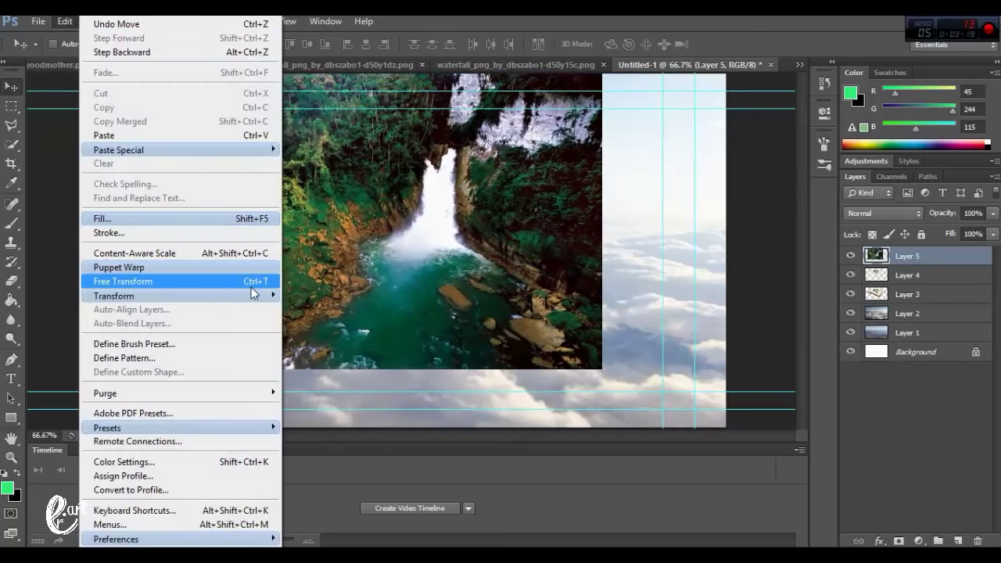
left_click(306, 330)
left_click_drag(606, 371, 594, 377)
key("Return")
left_click(64, 21)
Puppet-warp the waterfall onto the book pages with 7° rotation, then set opacity to 29%.
left_click(175, 278)
left_click(540, 145)
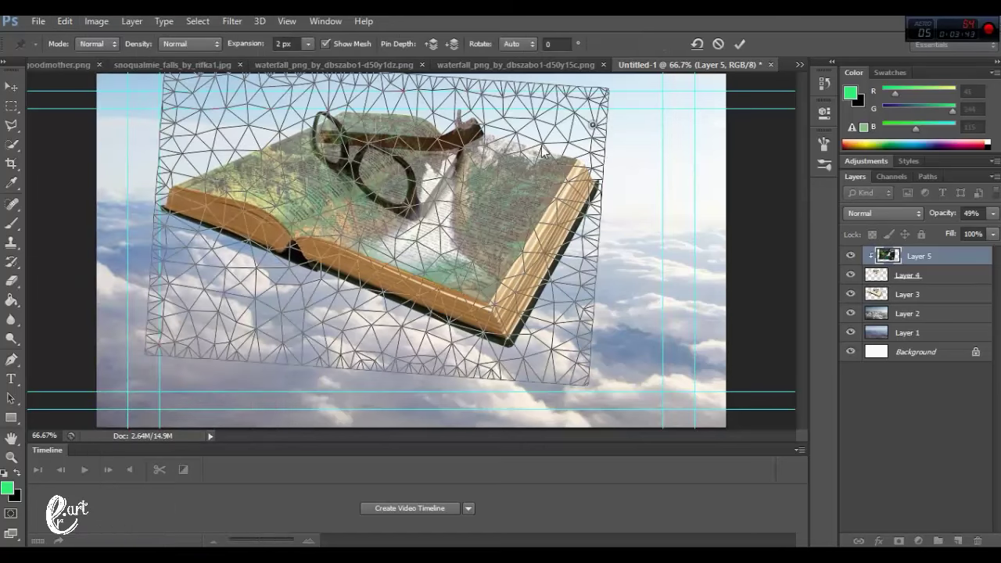
mouse_move(608, 128)
left_mouse_down()
mouse_move(590, 153)
mouse_move(525, 101)
left_mouse_up()
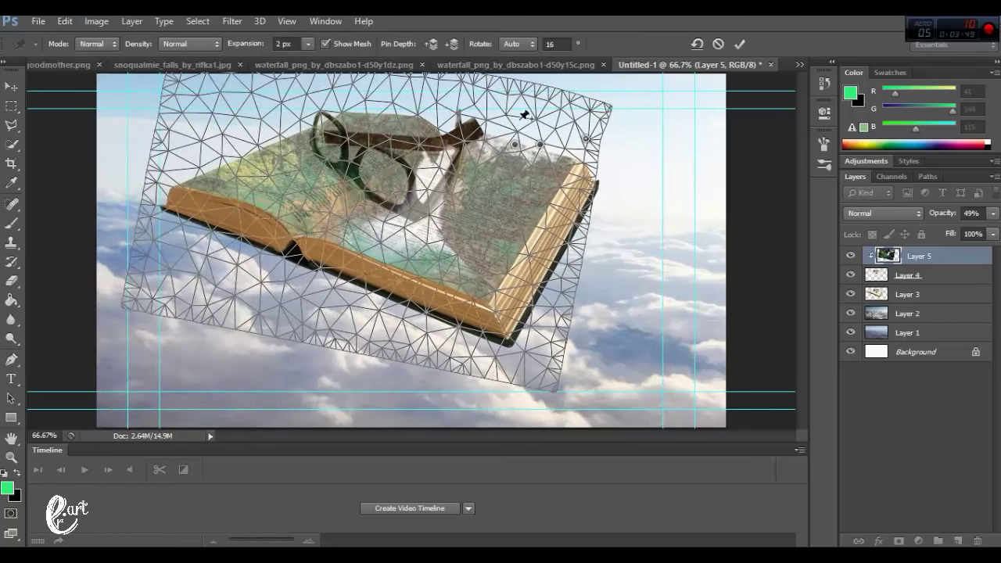
left_click(328, 91)
left_click(258, 91)
left_click(291, 108)
key("Return")
key("Return")
key("v")
key("ctrl+1")
left_click_drag(971, 213, 955, 213)
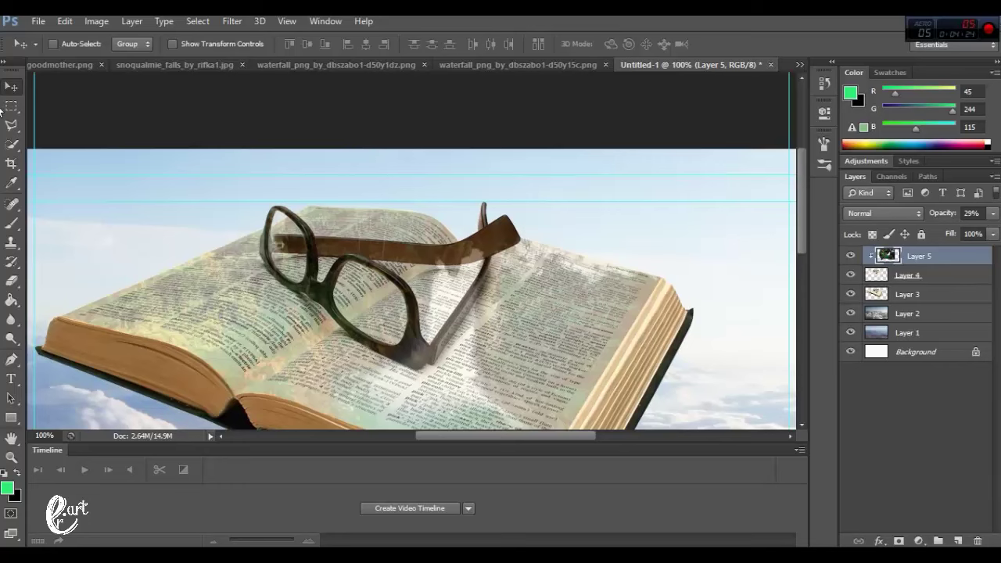
Lasso-select the glasses' temple arm, erase the waterfall overlay inside it, and deselect.
left_click(12, 126)
key("ctrl+plus")
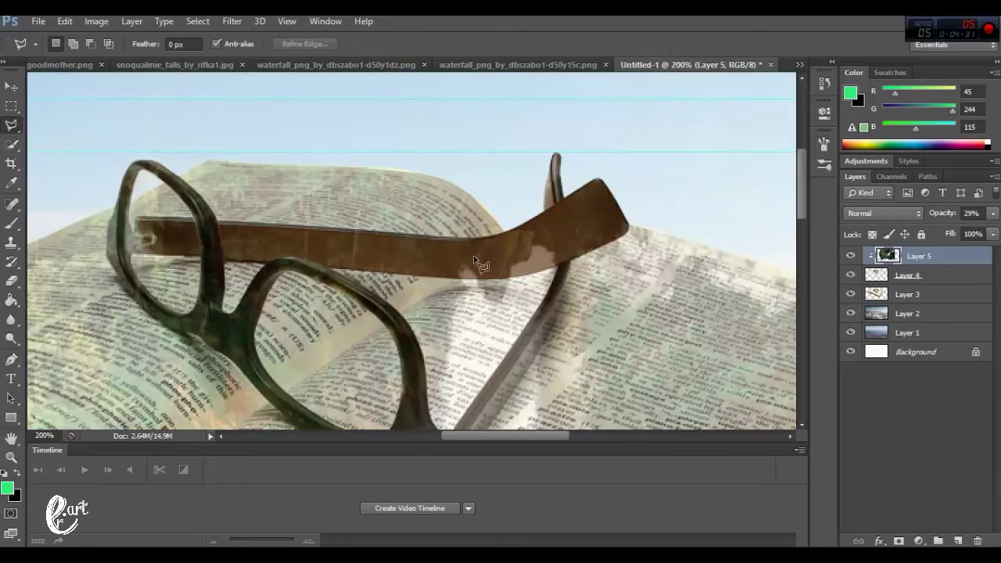
scroll(673, 202, "down", 3)
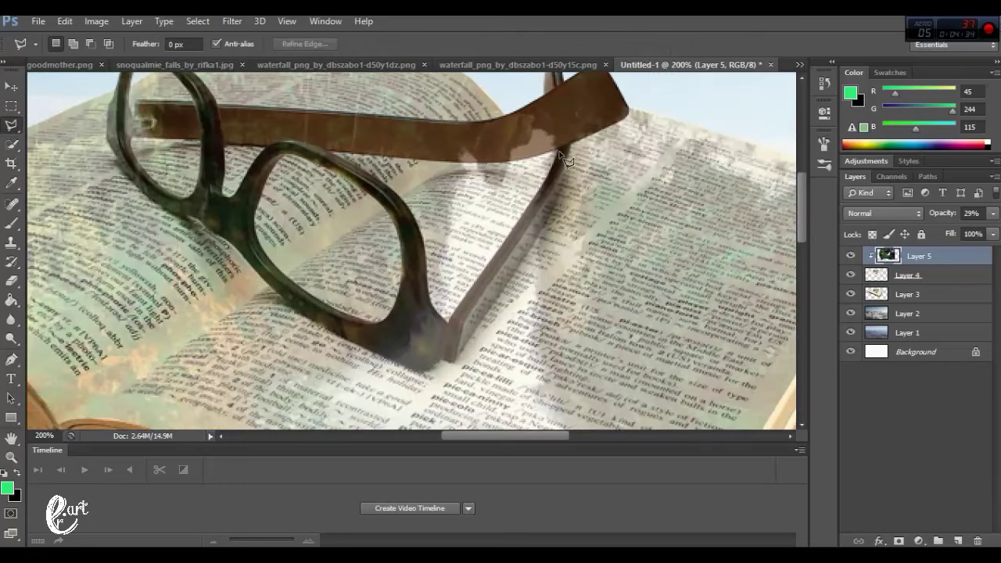
left_click(629, 114)
left_click(473, 164)
left_click(224, 147)
double_click(221, 105)
key("e")
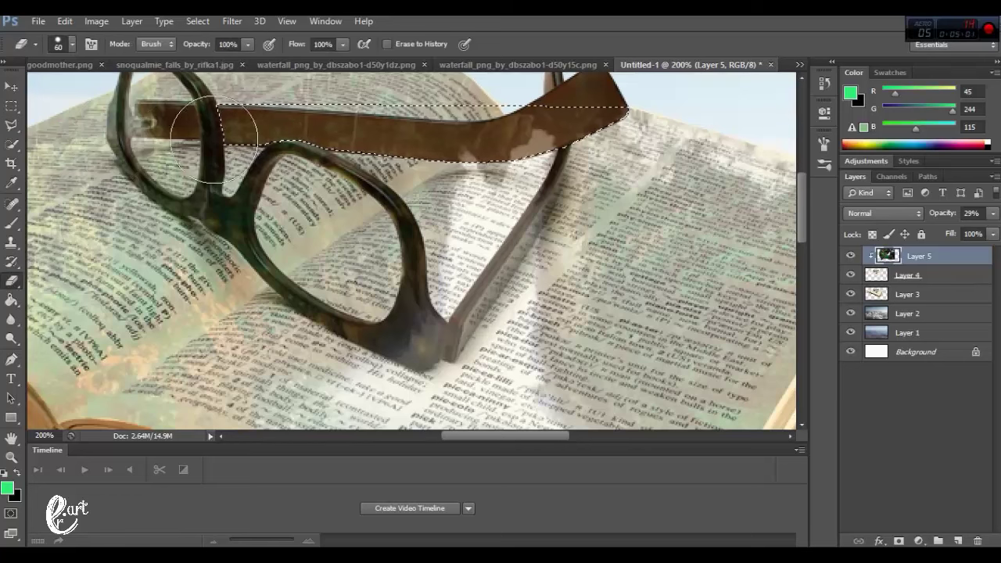
mouse_move(214, 139)
left_mouse_down()
mouse_move(312, 142)
mouse_move(391, 167)
mouse_move(532, 165)
mouse_move(547, 141)
mouse_move(594, 125)
mouse_move(454, 180)
mouse_move(353, 165)
left_mouse_up()
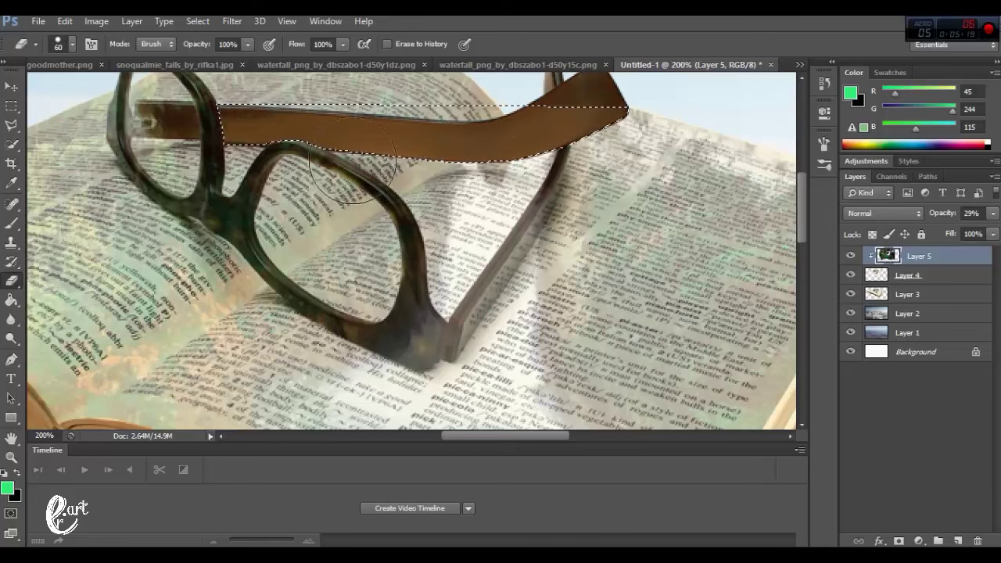
key("ctrl+d")
Erase the waterfall overlay from the glasses arm's right end and hinge with a smaller eraser.
key("m")
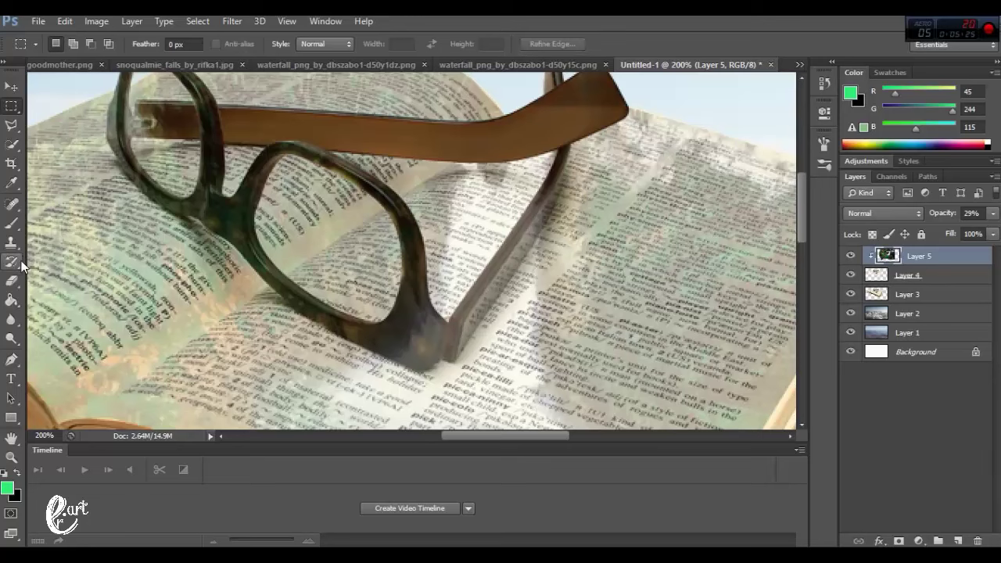
left_click(12, 281)
left_click(67, 44)
scroll(546, 283, "up", 5)
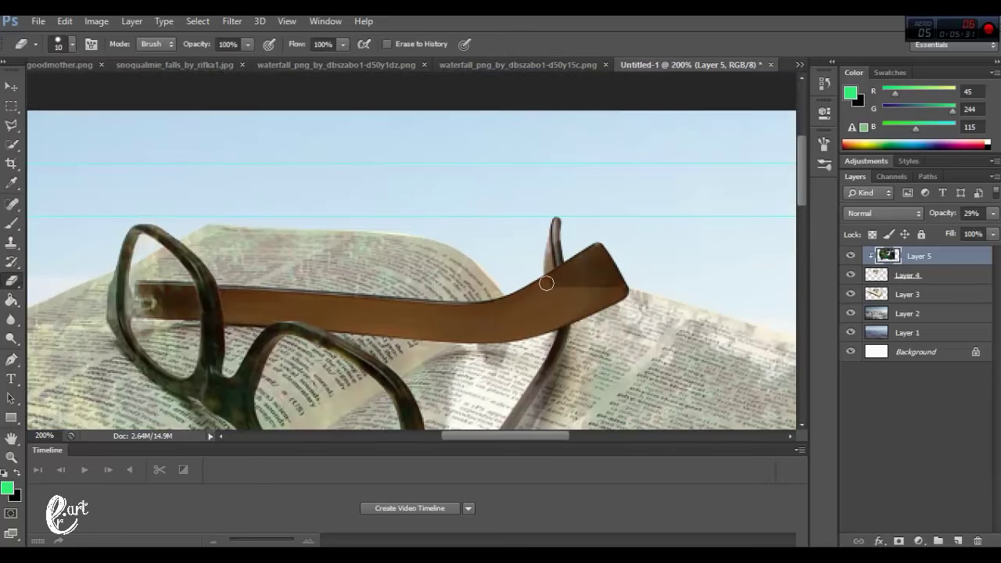
mouse_move(546, 283)
left_mouse_down()
mouse_move(588, 257)
mouse_move(603, 262)
mouse_move(608, 276)
mouse_move(570, 289)
left_mouse_up()
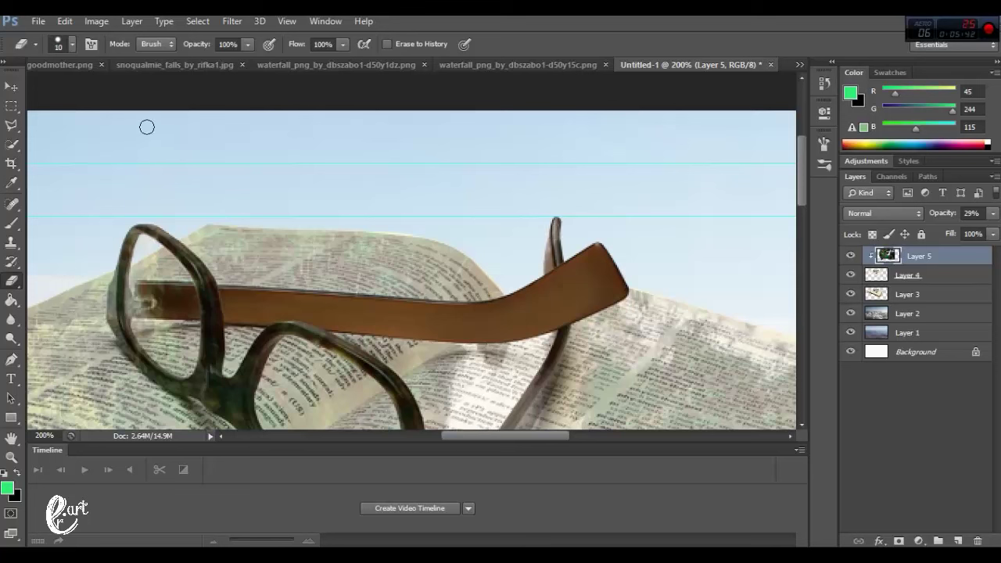
mouse_move(194, 296)
left_mouse_down()
mouse_move(156, 288)
mouse_move(150, 299)
mouse_move(158, 310)
mouse_move(197, 267)
mouse_move(207, 381)
mouse_move(231, 388)
left_mouse_up()
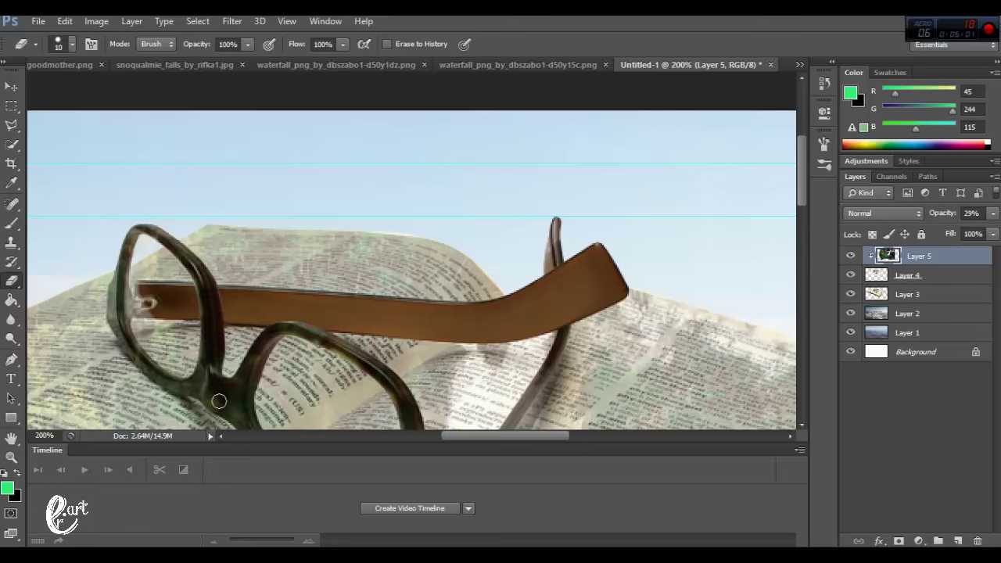
scroll(817, 314, "down", 5)
left_click_drag(475, 298, 458, 328)
Polygon-select the lower glasses arm and delete the overlay inside it.
key("l")
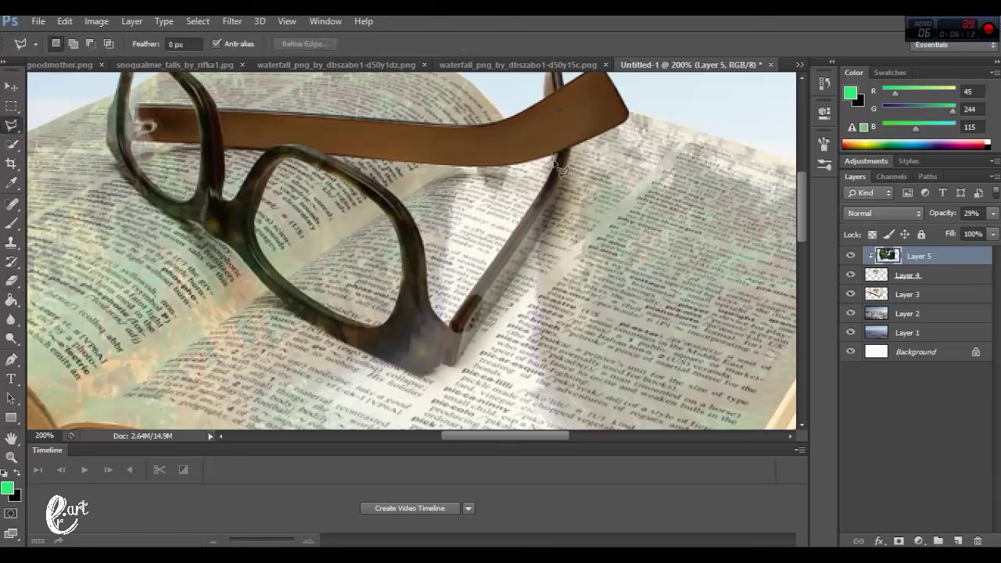
left_click(558, 155)
left_click(452, 327)
left_click(559, 155)
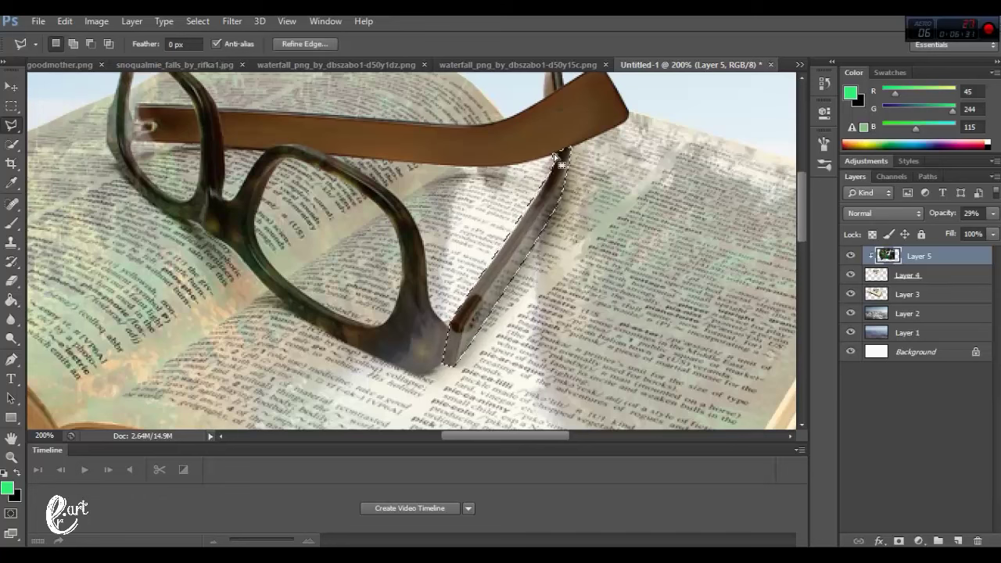
key("m")
key("Delete")
key("ctrl+d")
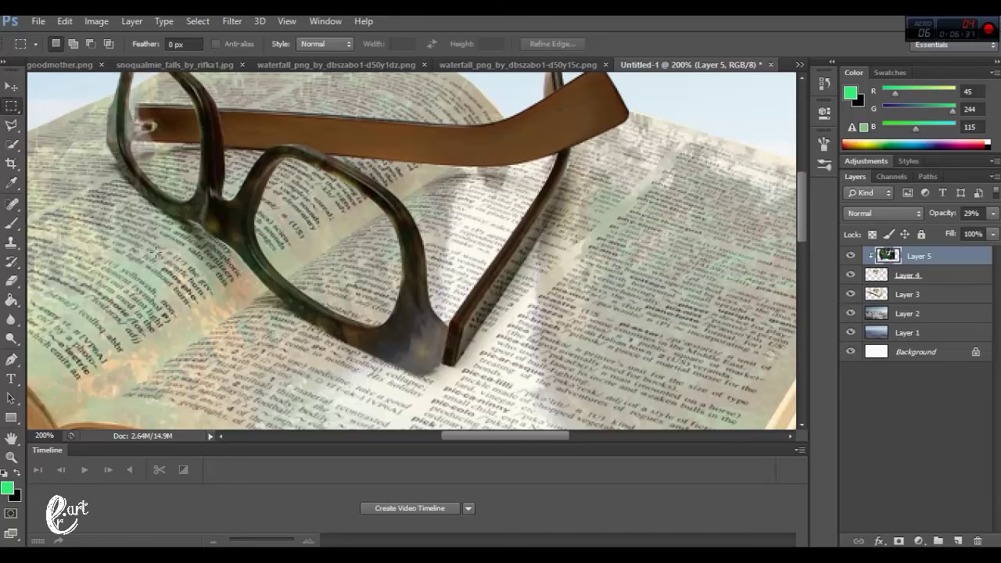
Erase the overlay from the lower rim with a size-5 eraser and raise Layer 5 opacity to 66%.
key("l")
key("e")
mouse_move(431, 360)
left_mouse_down()
mouse_move(407, 297)
mouse_move(409, 364)
mouse_move(365, 340)
mouse_move(420, 304)
mouse_move(411, 271)
left_mouse_up()
left_click_drag(526, 436, 481, 436)
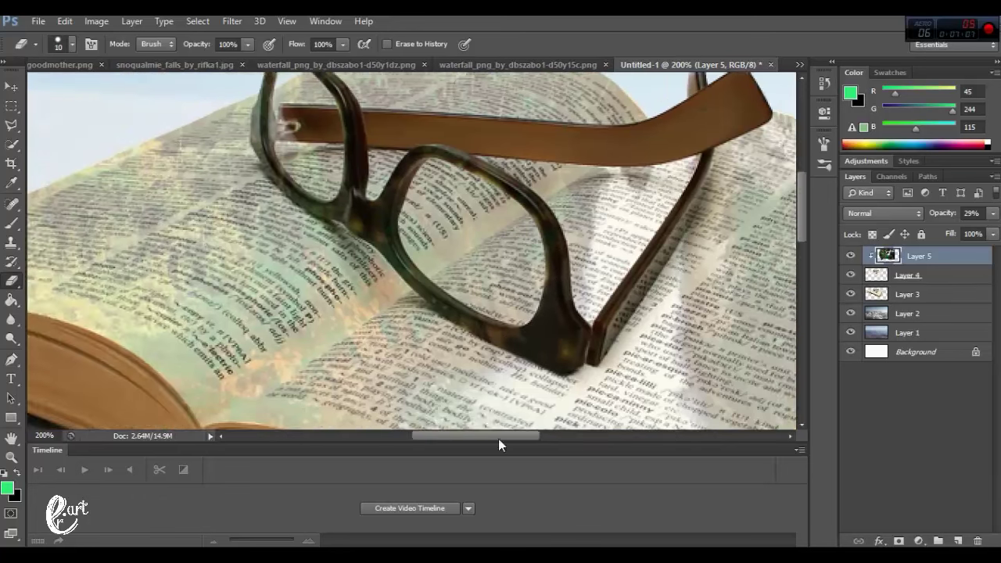
left_click_drag(799, 213, 800, 180)
left_click(62, 44)
left_click_drag(23, 93, 18, 93)
key("Return")
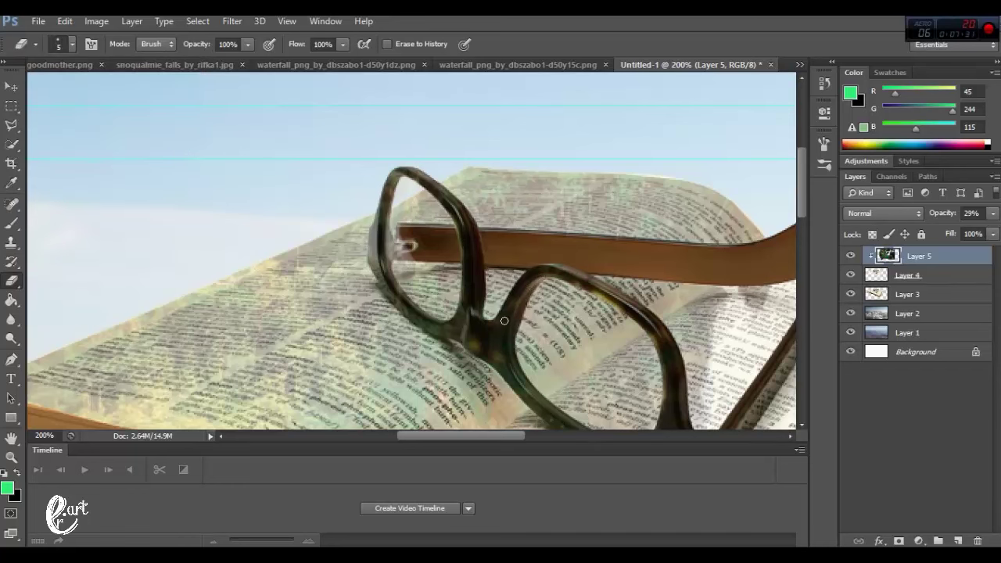
left_click_drag(992, 213, 997, 238)
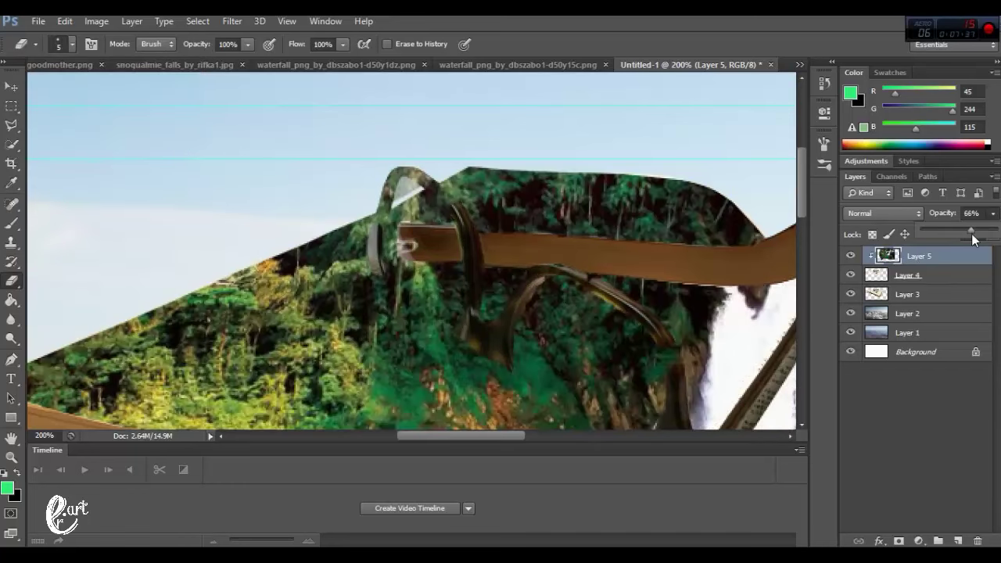
Erase the waterfall from the frame's top, left and lower edges, then set Layer 5 to 100% opacity.
left_click(454, 205)
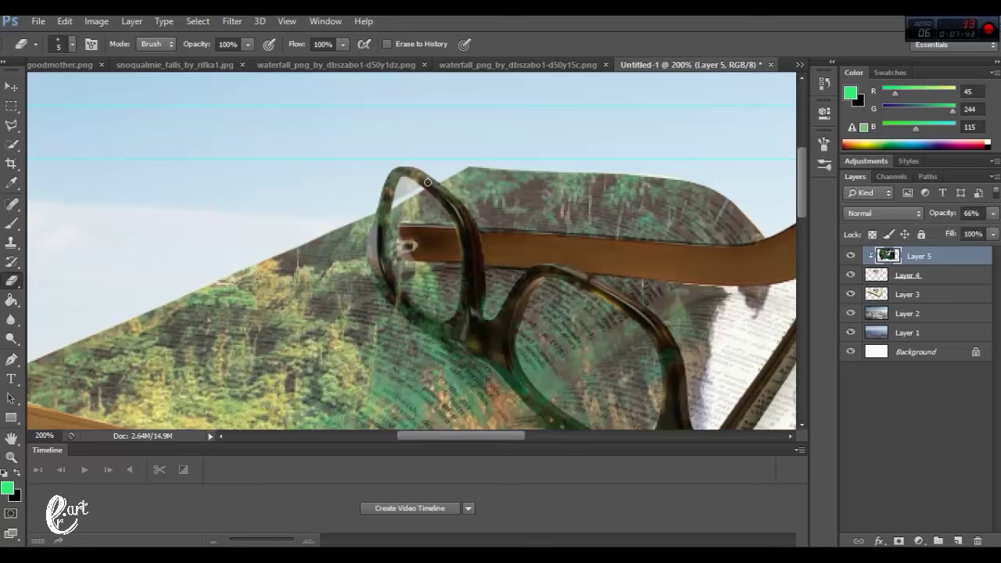
left_click_drag(390, 186, 393, 189)
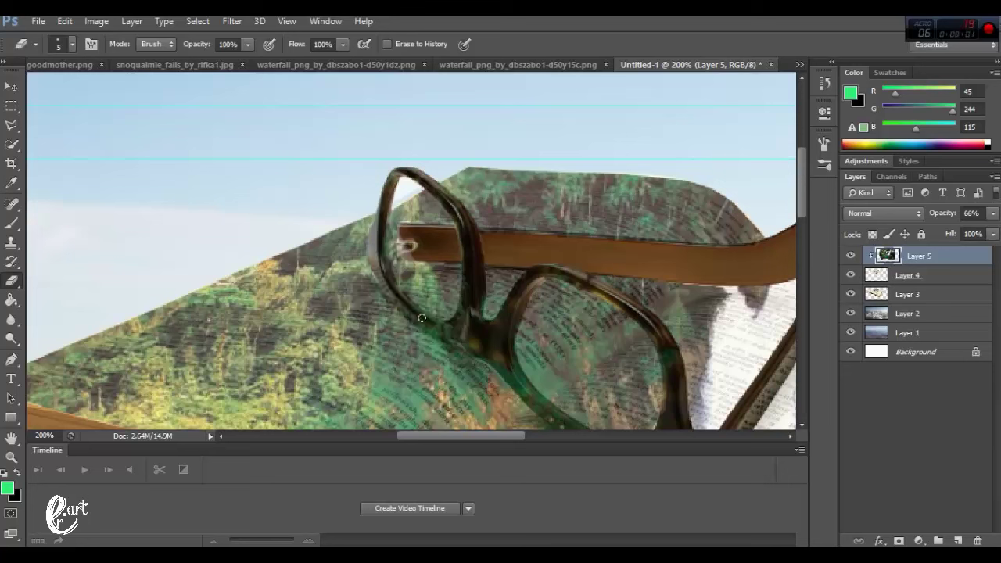
left_click_drag(474, 316, 469, 288)
scroll(803, 235, "down", 3)
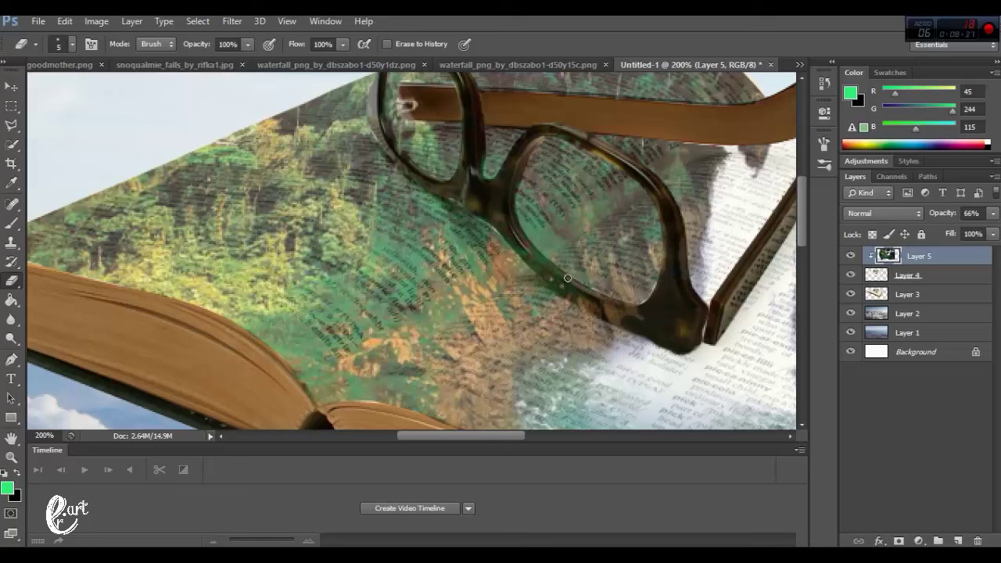
left_click_drag(538, 256, 557, 287)
scroll(527, 257, "down", 3)
scroll(526, 257, "up", 2)
left_click_drag(993, 213, 996, 232)
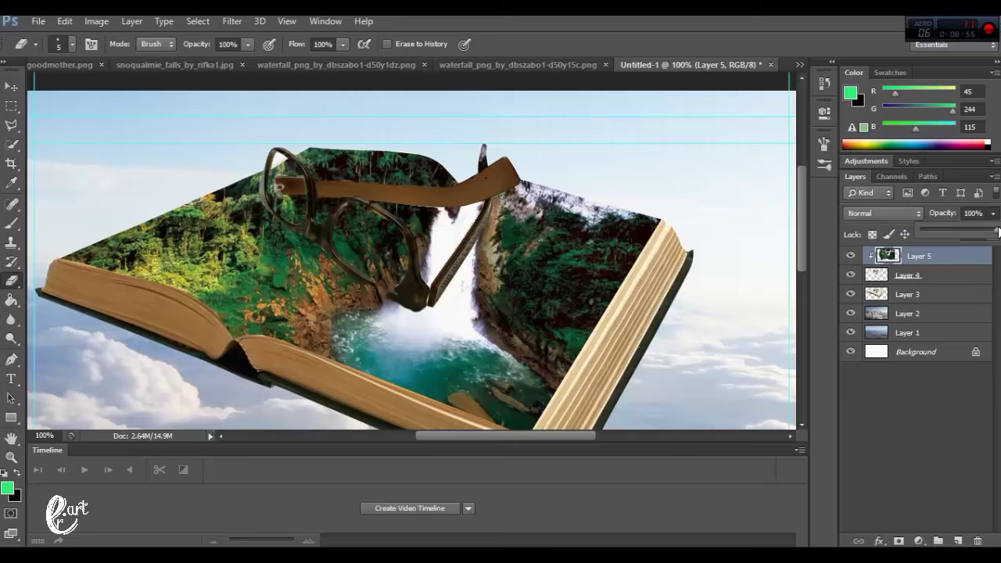
key("ctrl+0")
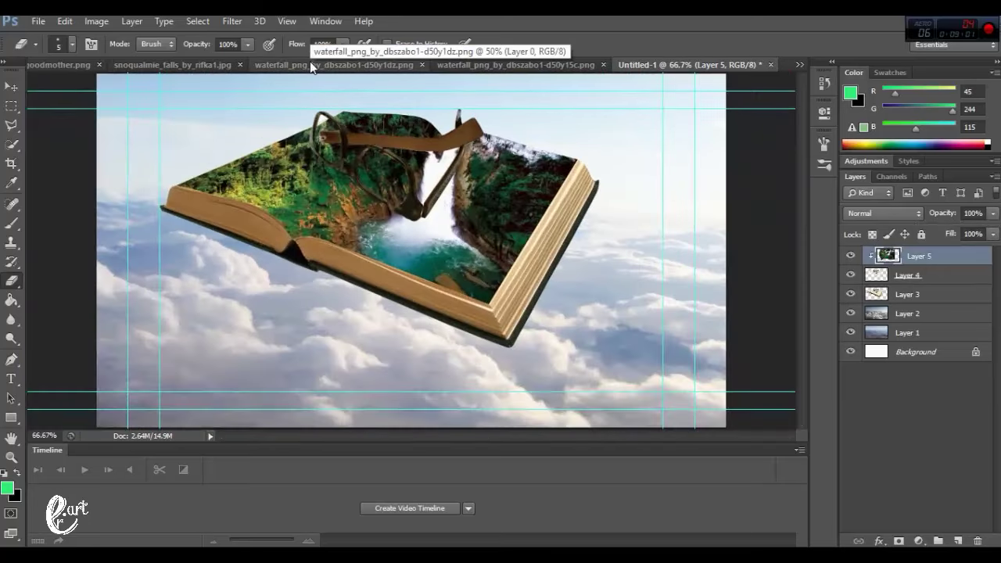
Open the mossy waterfall image uWKUxLv.png.
left_click(193, 61)
left_click(108, 62)
left_click(326, 21)
left_click(412, 495)
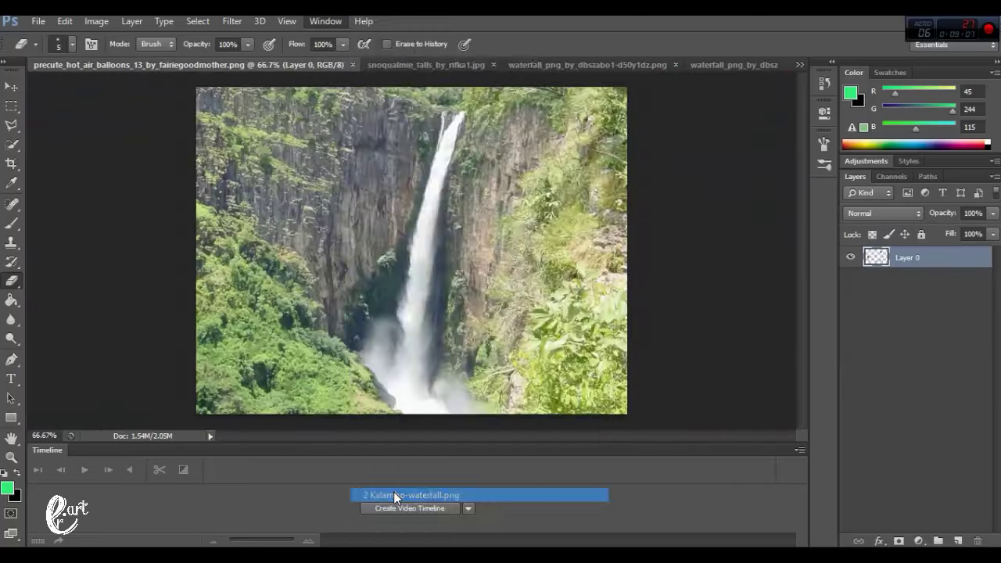
left_click(326, 21)
left_click(461, 481)
left_click(43, 21)
left_click(55, 49)
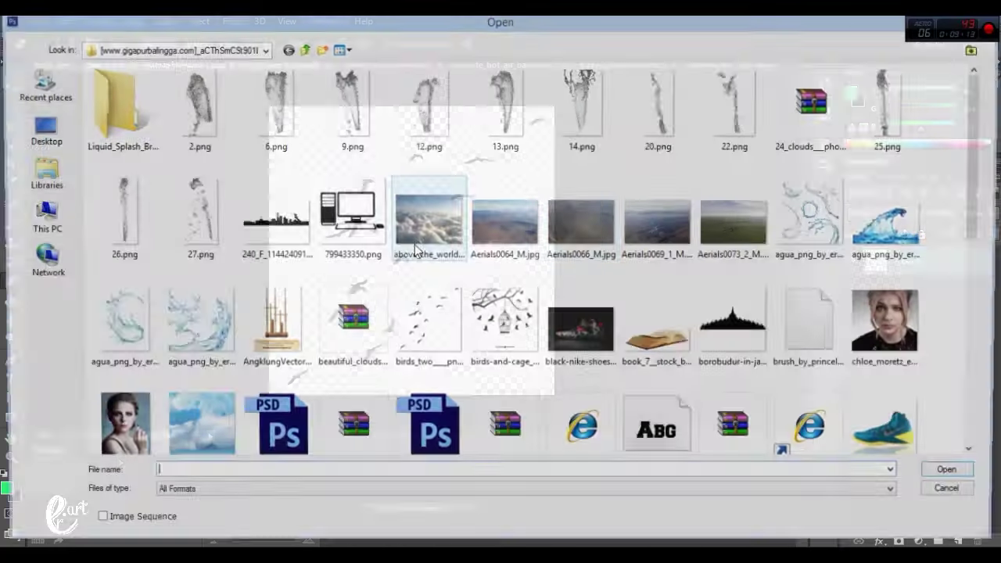
scroll(500, 258, "down", 5)
double_click(737, 297)
Float uWKUxLv.png in its own window and return to the Untitled-1 composite.
right_click(653, 66)
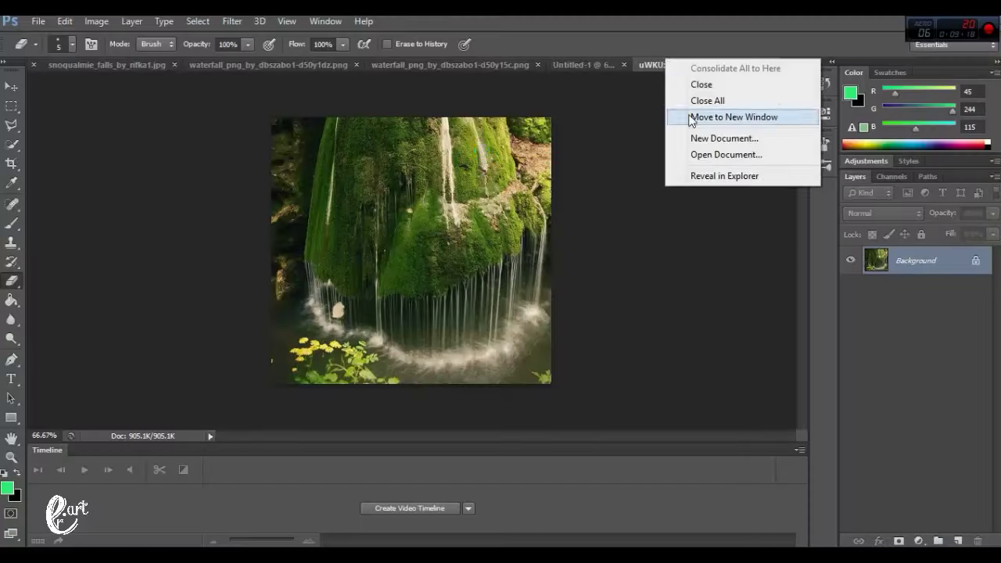
left_click(693, 112)
left_click(325, 21)
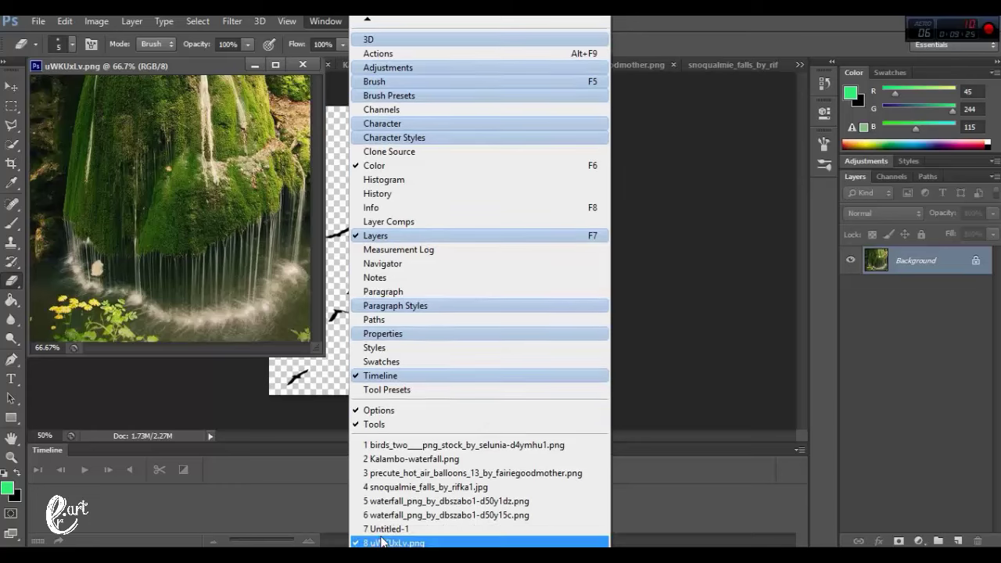
left_click(391, 538)
Reposition the mossy waterfall image over the book and hide Layer 6.
key("v")
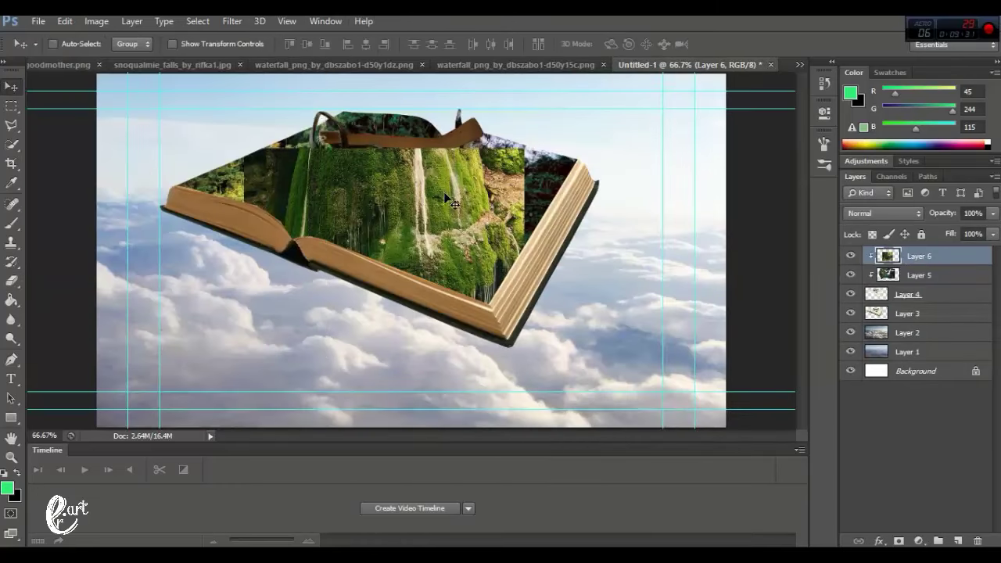
left_click_drag(352, 195, 320, 243)
left_click_drag(908, 294, 929, 265)
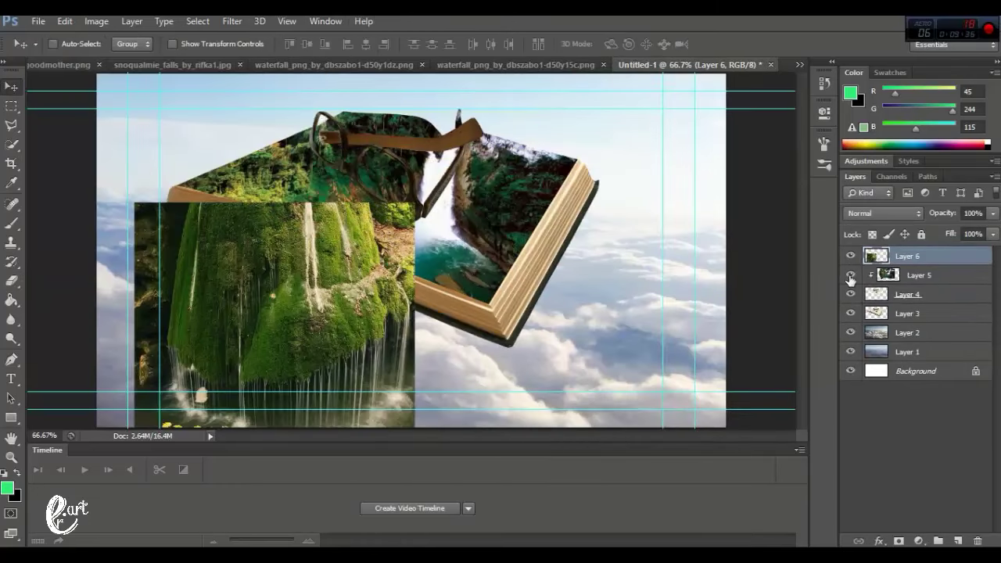
left_click(849, 256)
right_click(950, 280)
left_click(963, 269)
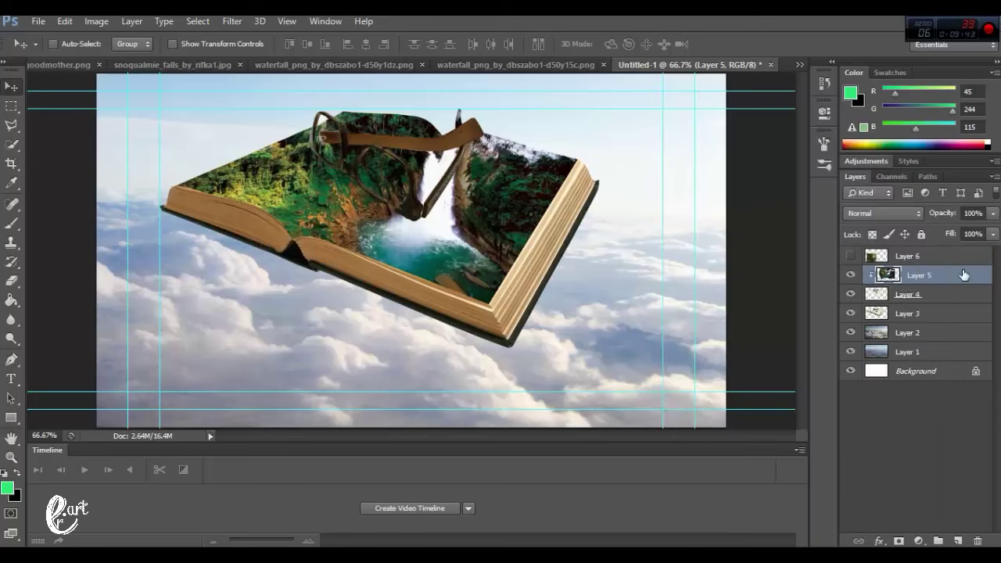
Duplicate Layer 5, erase the copy's spill around the book with a soft eraser, and set 94% opacity.
key("ctrl+j")
left_click(992, 213)
left_click_drag(993, 230, 949, 230)
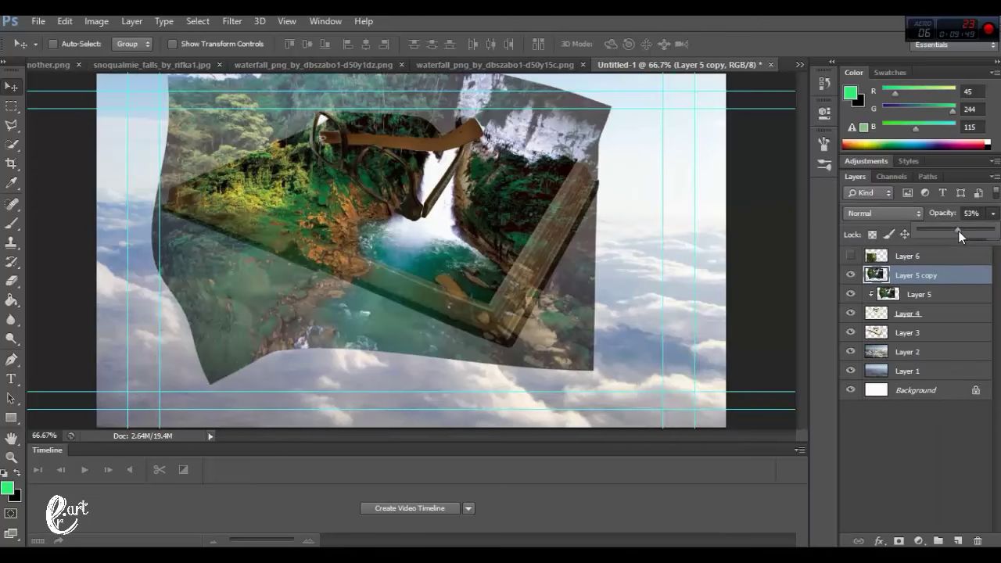
left_click(11, 280)
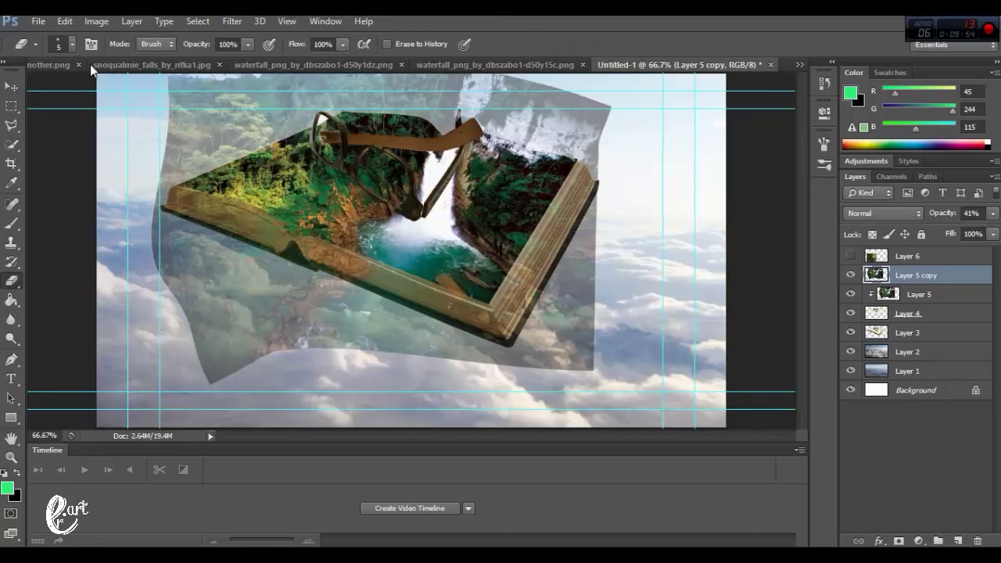
left_click(63, 43)
mouse_move(250, 330)
left_mouse_down()
mouse_move(172, 290)
mouse_move(150, 194)
mouse_move(173, 161)
mouse_move(248, 125)
mouse_move(282, 87)
mouse_move(150, 83)
mouse_move(391, 79)
mouse_move(522, 90)
mouse_move(494, 88)
left_mouse_up()
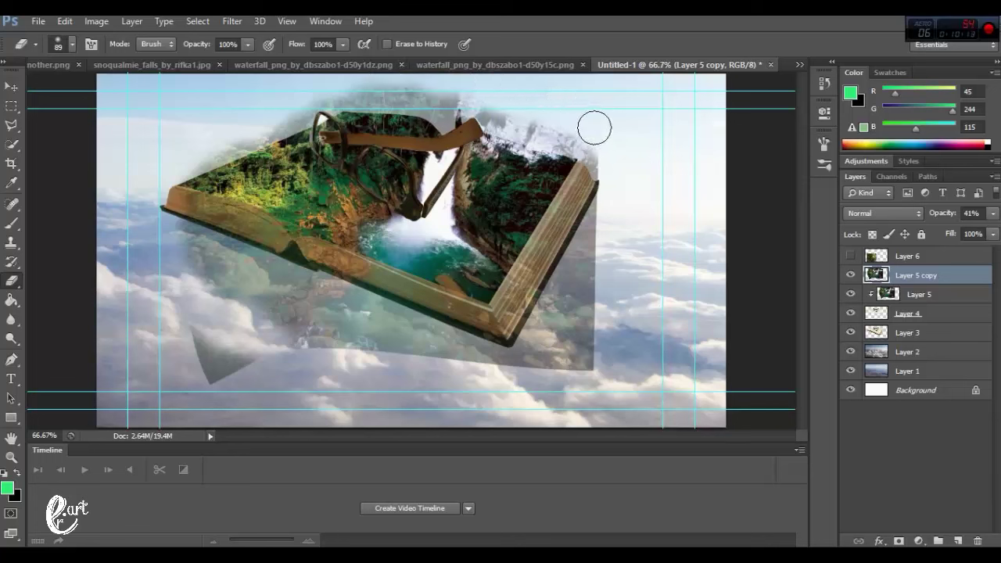
mouse_move(618, 200)
left_mouse_down()
mouse_move(571, 331)
mouse_move(585, 282)
mouse_move(365, 342)
mouse_move(215, 359)
mouse_move(189, 220)
mouse_move(297, 273)
mouse_move(345, 273)
mouse_move(408, 313)
mouse_move(509, 332)
mouse_move(567, 250)
mouse_move(575, 235)
mouse_move(563, 227)
left_mouse_up()
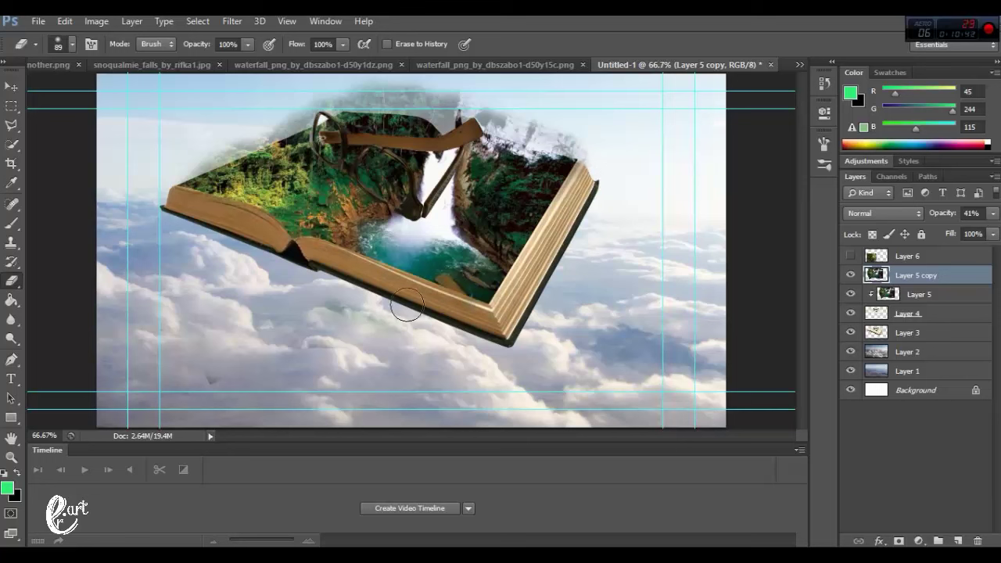
left_click_drag(993, 213, 987, 227)
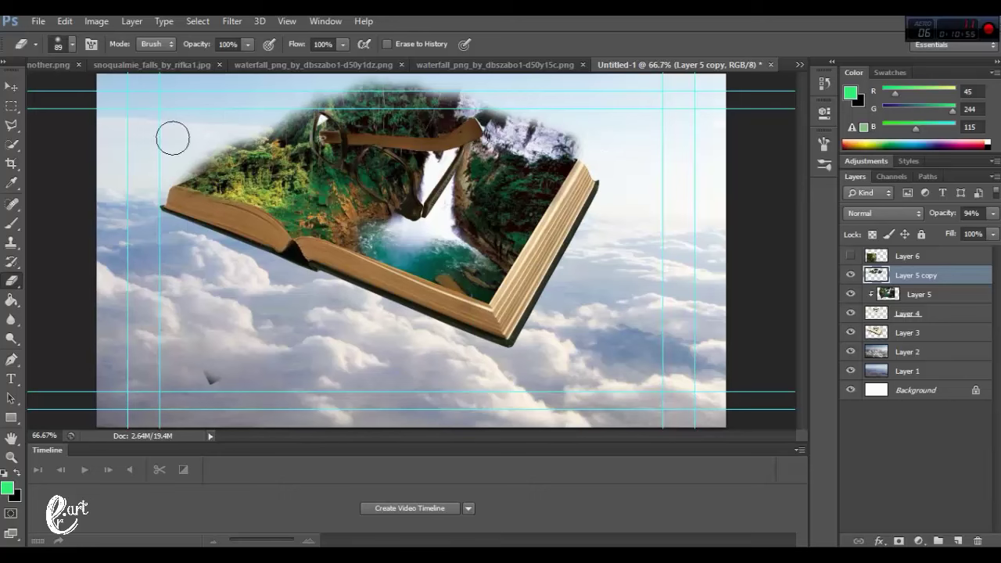
Select the mossy waterfall layer in the composite, trying and undoing a slight rotation.
left_click(535, 65)
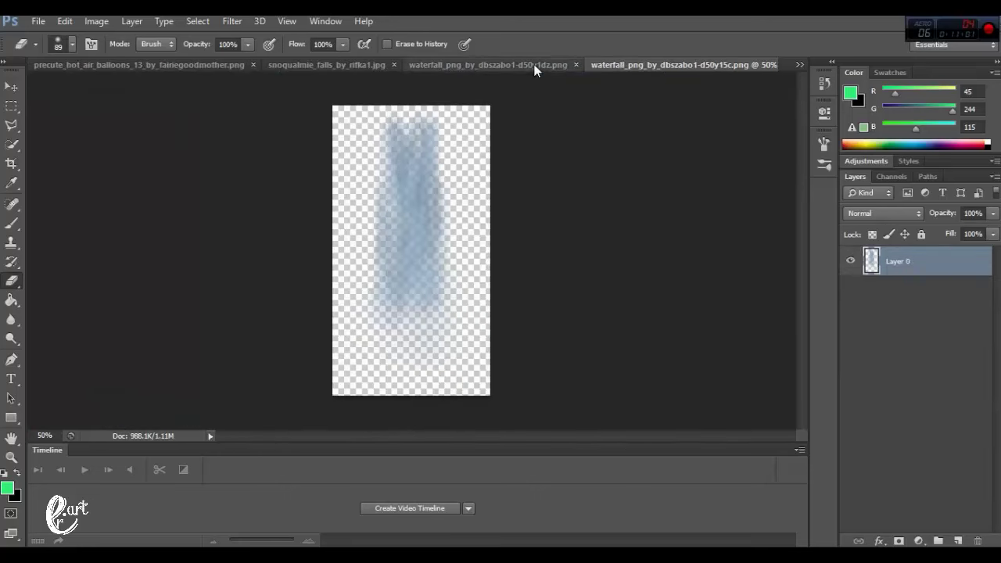
left_click(326, 21)
left_click(422, 513)
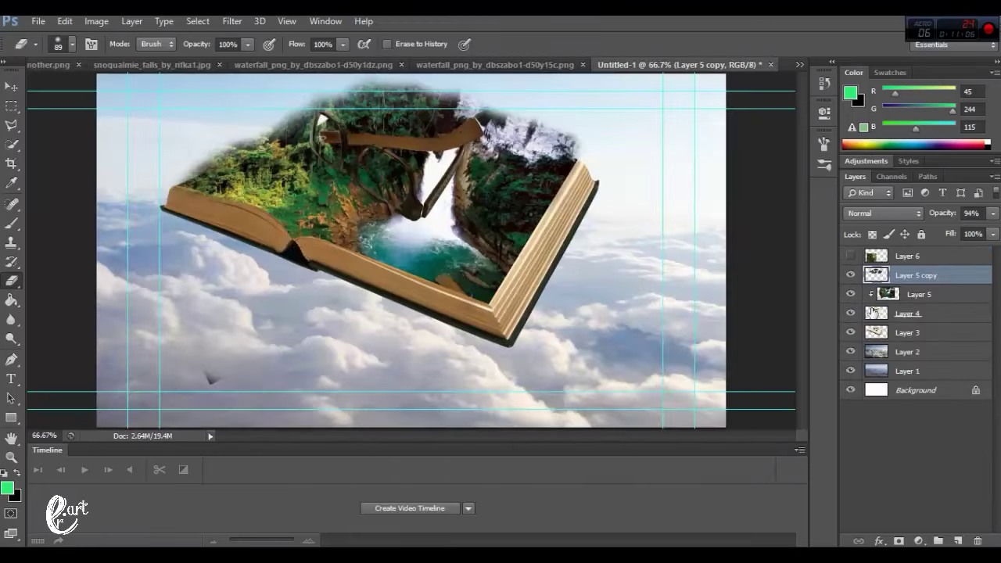
left_click(11, 86)
left_click(65, 21)
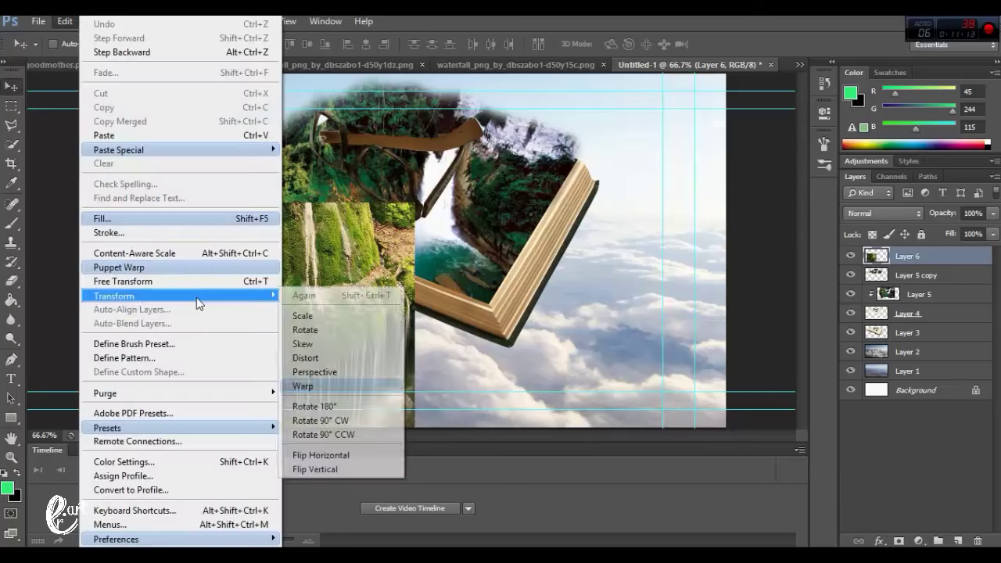
left_click(306, 331)
left_click_drag(433, 187, 462, 233)
key("ctrl+z")
Duplicate the mossy waterfall layer, set the copy to 35% opacity, and move it over the book.
key("ctrl+j")
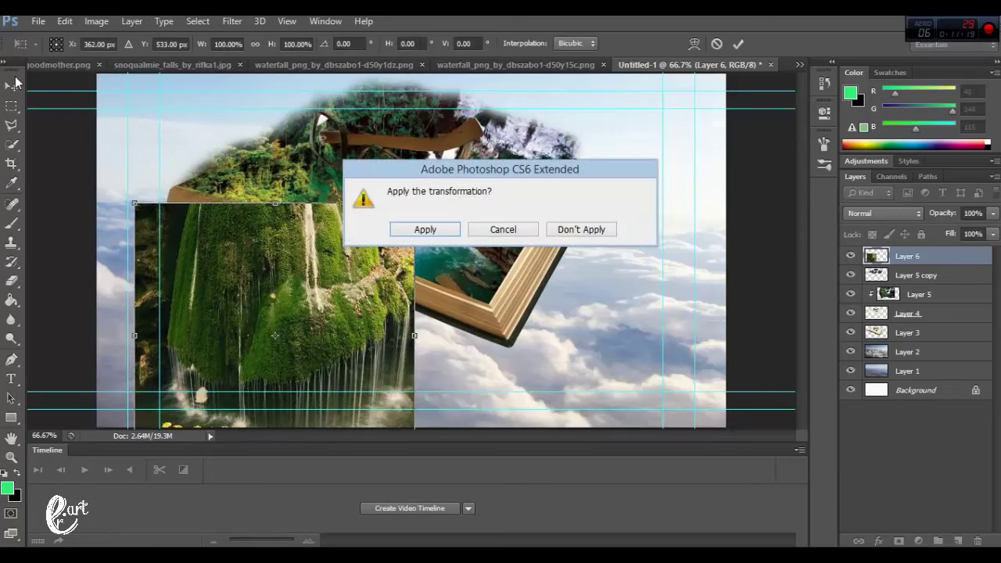
key("Return")
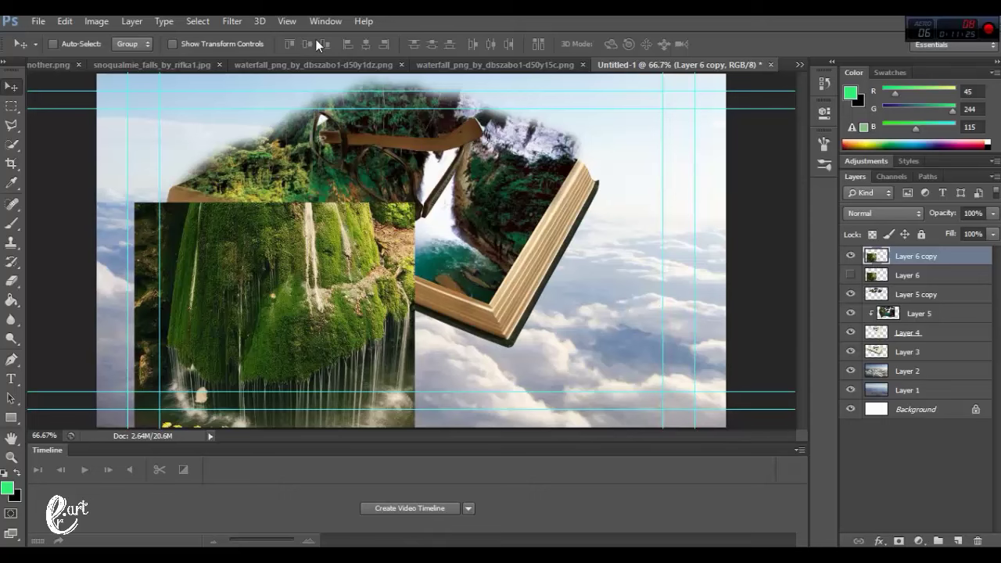
key("3")
key("5")
left_click_drag(295, 269, 271, 237)
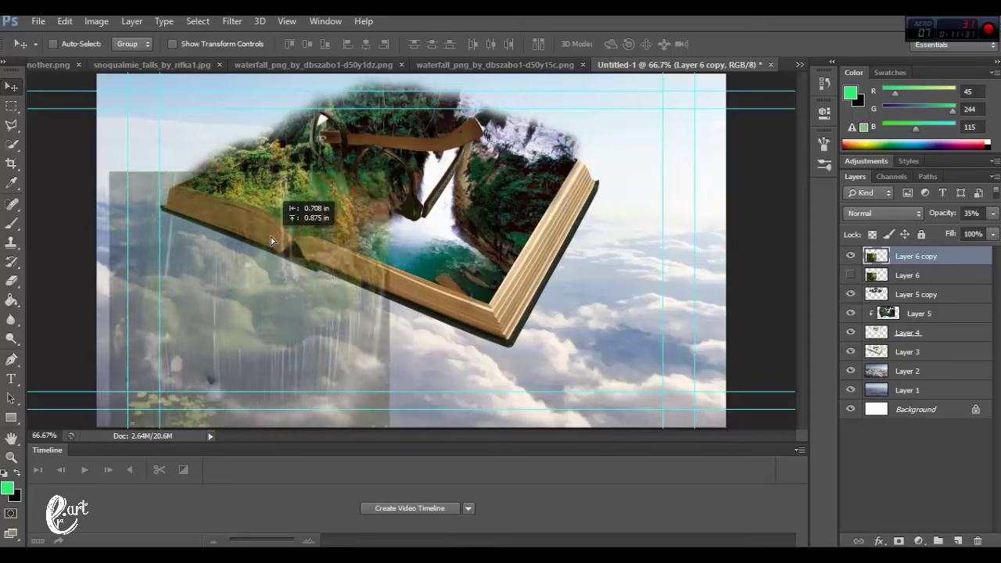
Skew the waterfall copy's right side downward and reposition it up and right.
left_click(65, 22)
left_click(349, 362)
left_click_drag(392, 297, 395, 410)
left_click(11, 87)
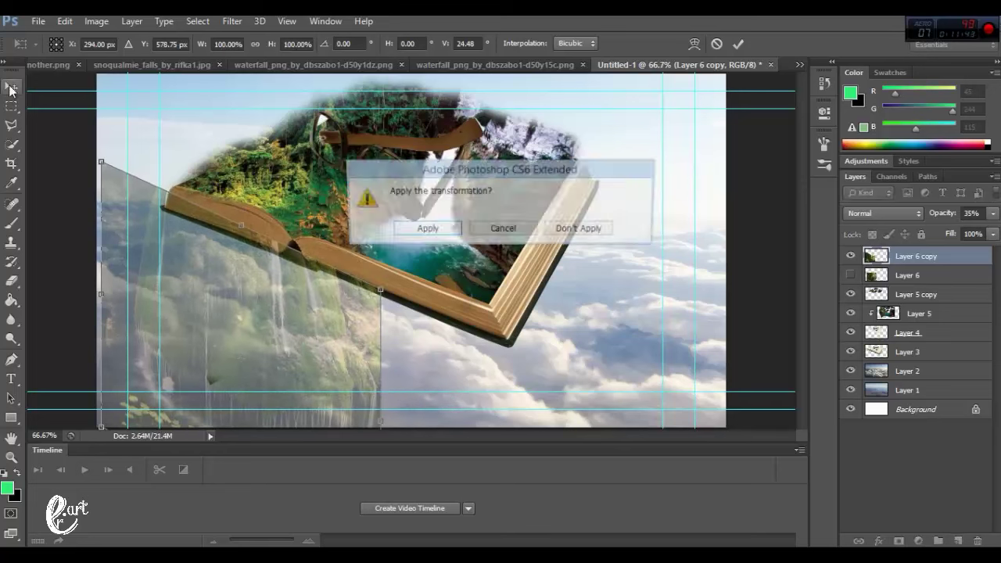
key("Return")
mouse_move(211, 326)
left_mouse_down()
mouse_move(241, 177)
mouse_move(244, 238)
left_mouse_up()
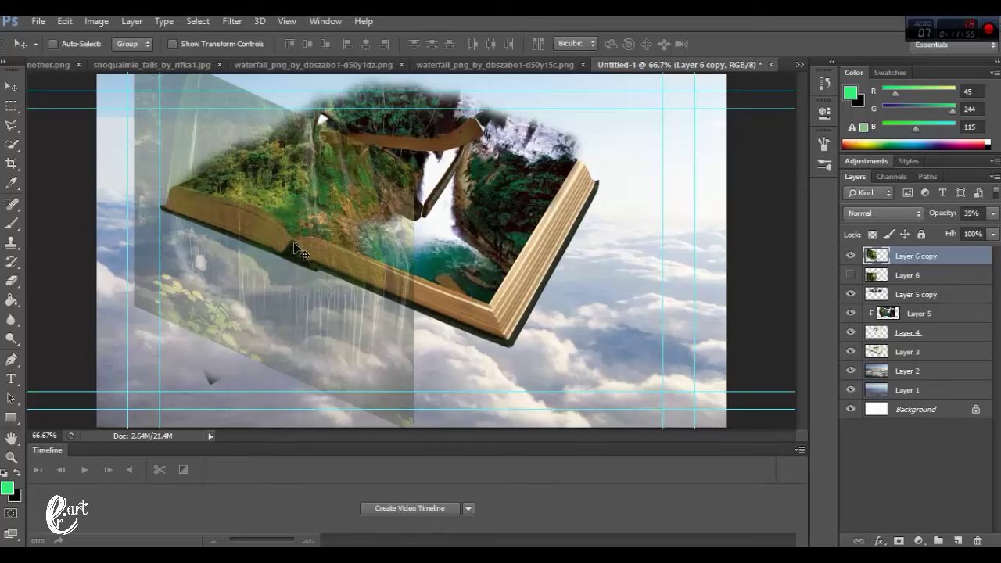
Widen the waterfall copy on both sides with Free Transform and move it under the book.
key("ctrl+t")
mouse_move(414, 250)
left_mouse_down()
mouse_move(565, 262)
mouse_move(633, 231)
left_mouse_up()
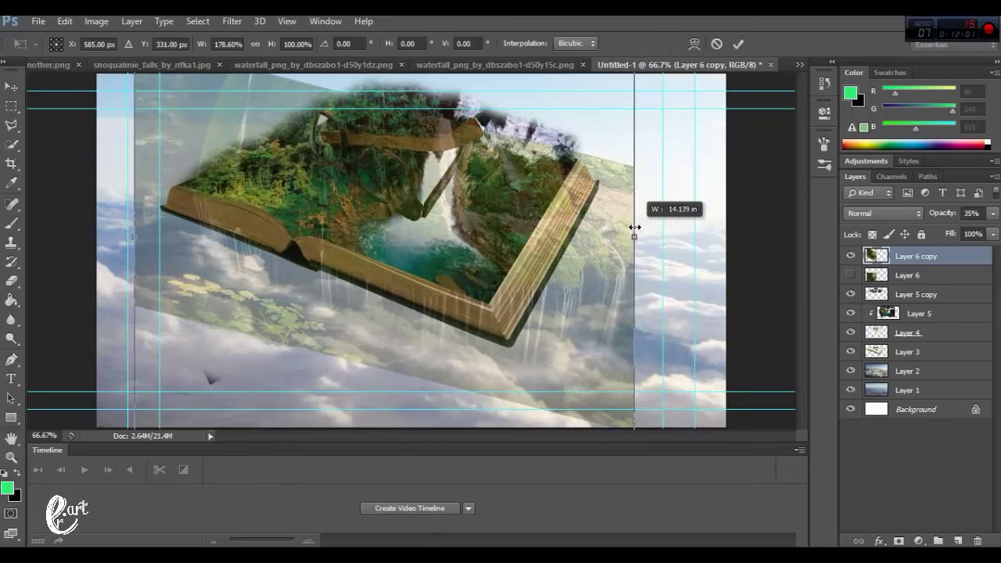
left_click_drag(135, 236, 82, 231)
key("v")
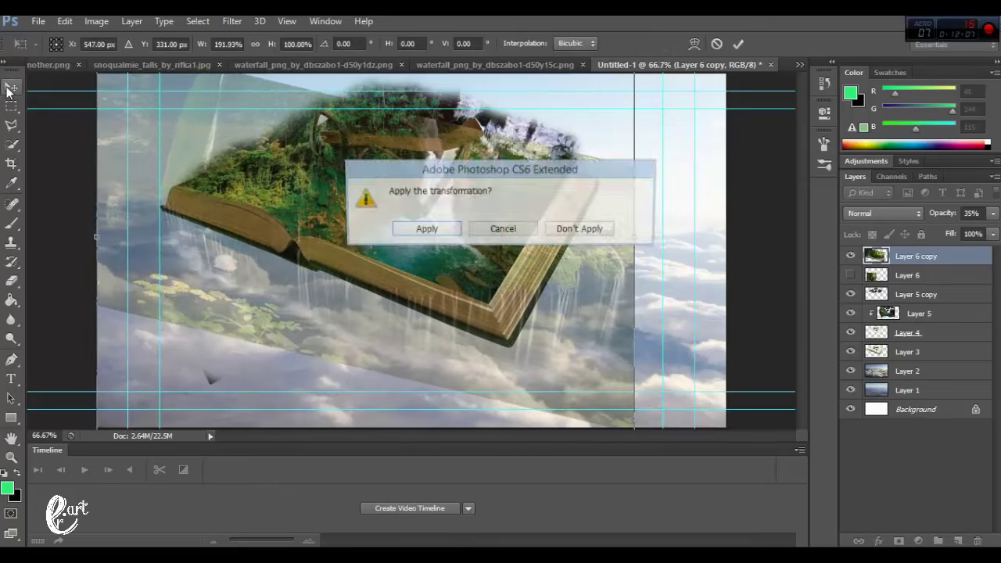
left_click(420, 226)
mouse_move(550, 297)
left_mouse_down()
mouse_move(551, 335)
mouse_move(558, 304)
left_mouse_up()
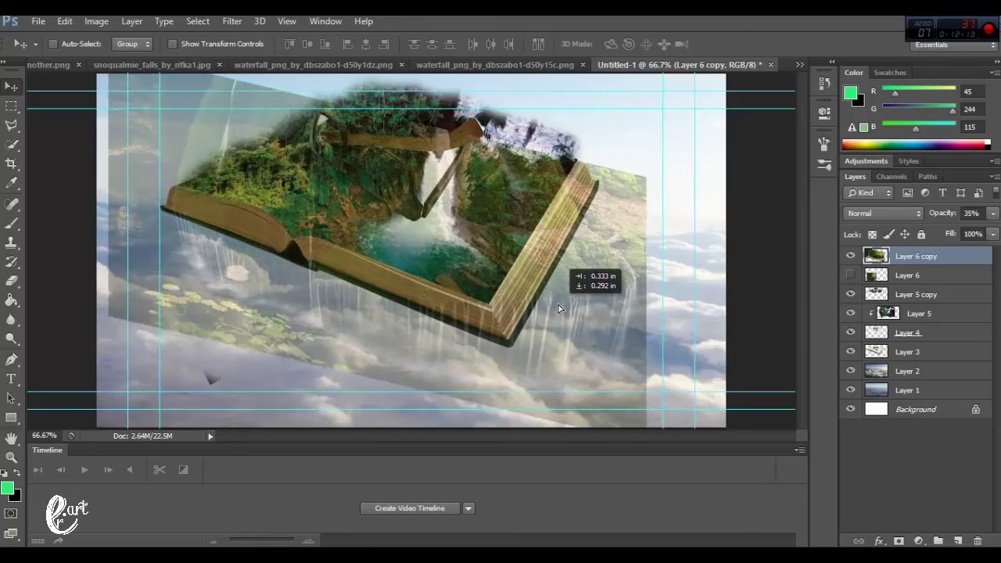
Erase the waterfall copy's moss over the book's upper left and upper-right corner.
key("e")
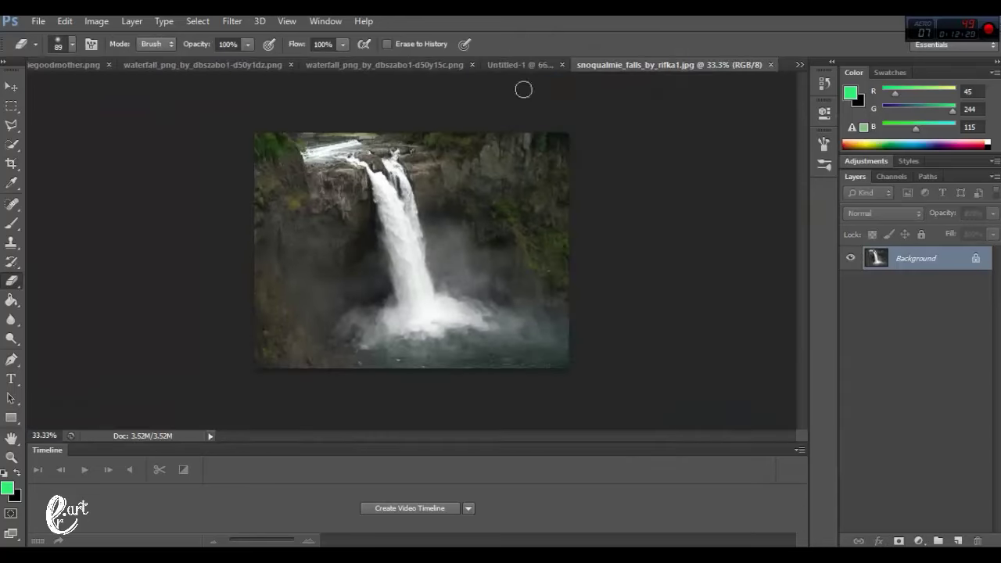
key("ctrl+w")
mouse_move(297, 82)
left_mouse_down()
mouse_move(210, 127)
mouse_move(159, 253)
mouse_move(147, 149)
left_mouse_up()
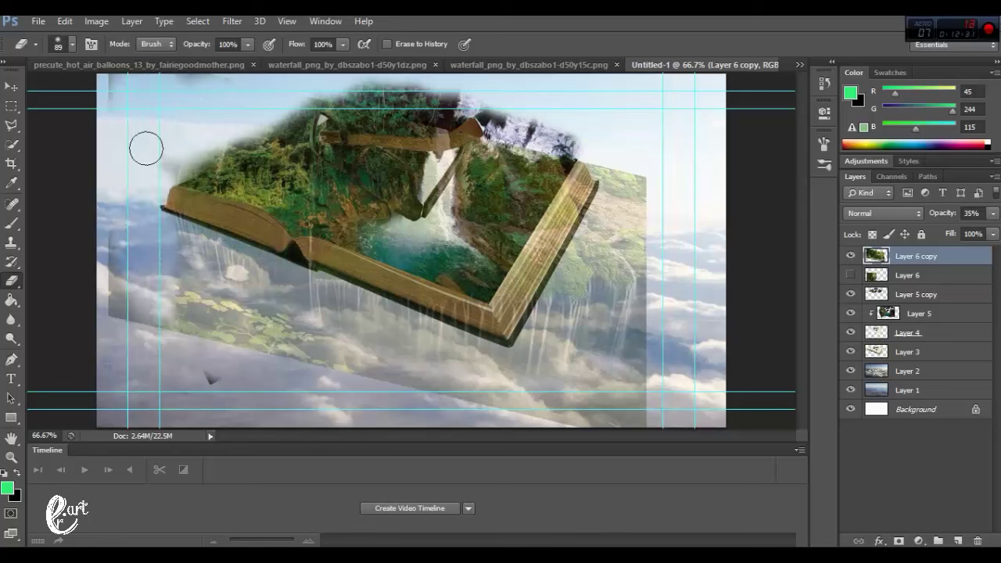
mouse_move(639, 198)
left_mouse_down()
mouse_move(611, 167)
mouse_move(625, 240)
mouse_move(617, 149)
mouse_move(516, 313)
mouse_move(623, 254)
mouse_move(245, 347)
mouse_move(277, 335)
mouse_move(112, 97)
left_mouse_up()
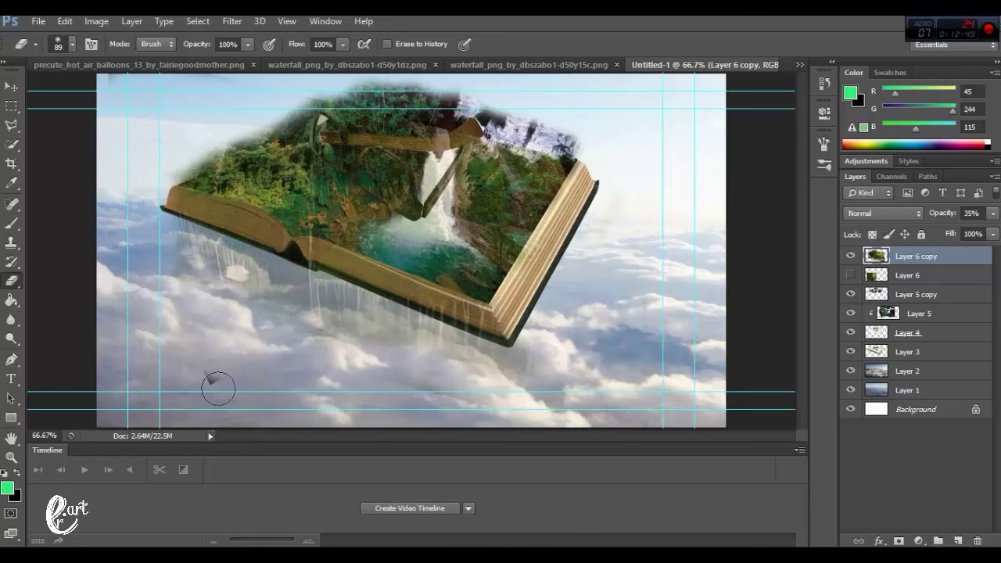
Erase moss inside the book at 22% opacity, then restore full opacity and trim the lower-corner grass.
key("alt+bracketleft")
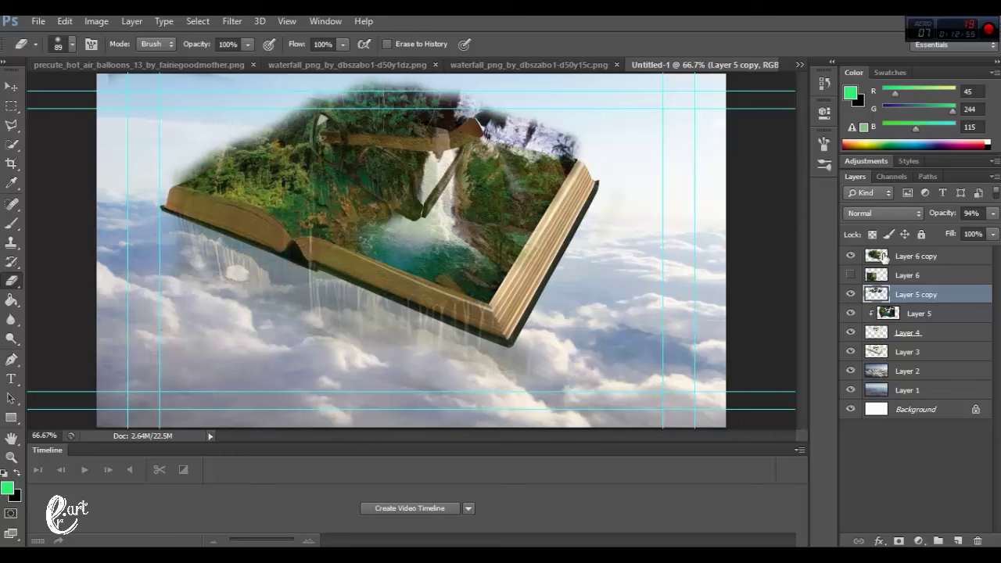
left_click(883, 257)
left_click(993, 213)
left_click_drag(945, 230, 938, 230)
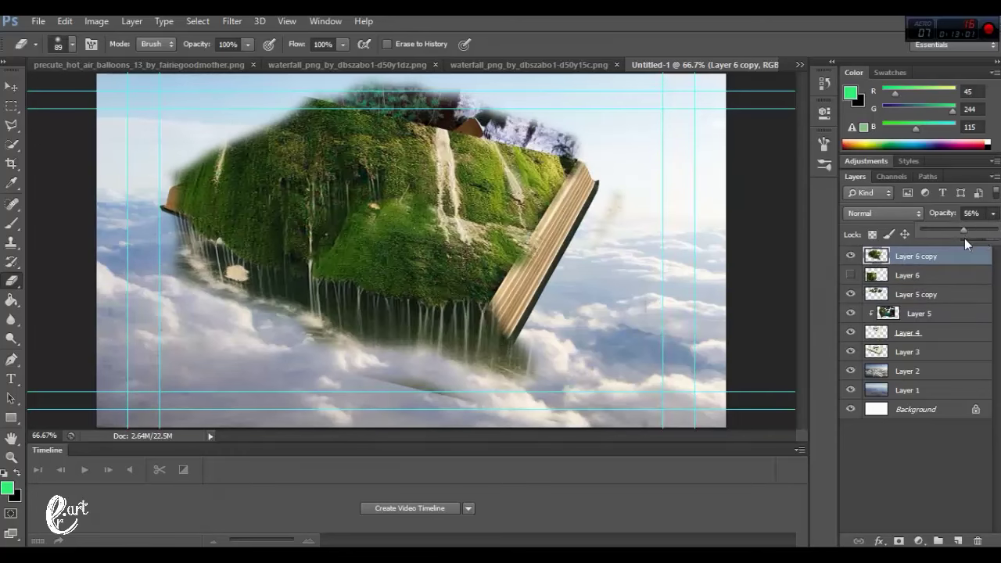
mouse_move(189, 167)
left_mouse_down()
mouse_move(428, 244)
mouse_move(386, 146)
left_mouse_up()
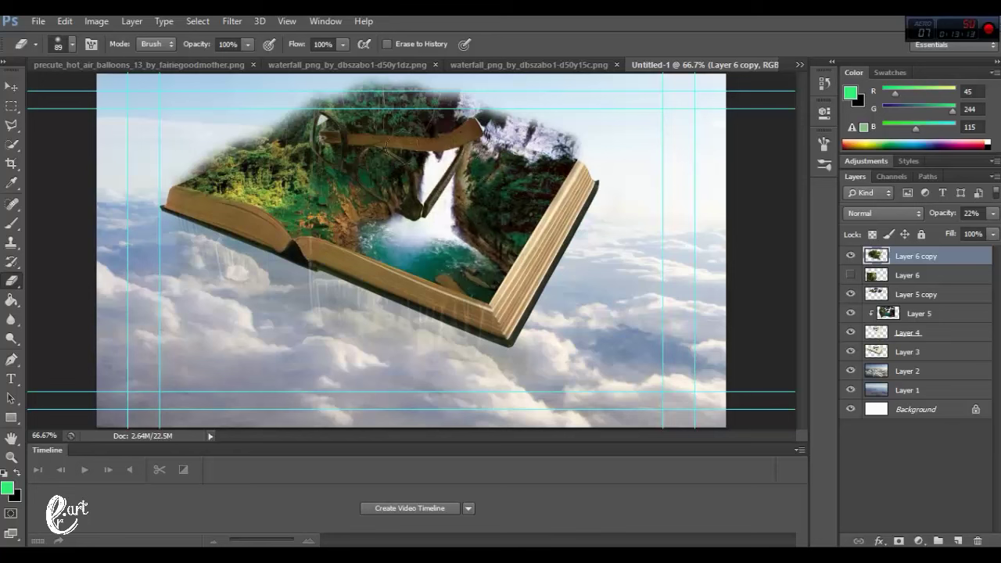
left_click_drag(311, 166, 229, 142)
left_click_drag(993, 213, 999, 227)
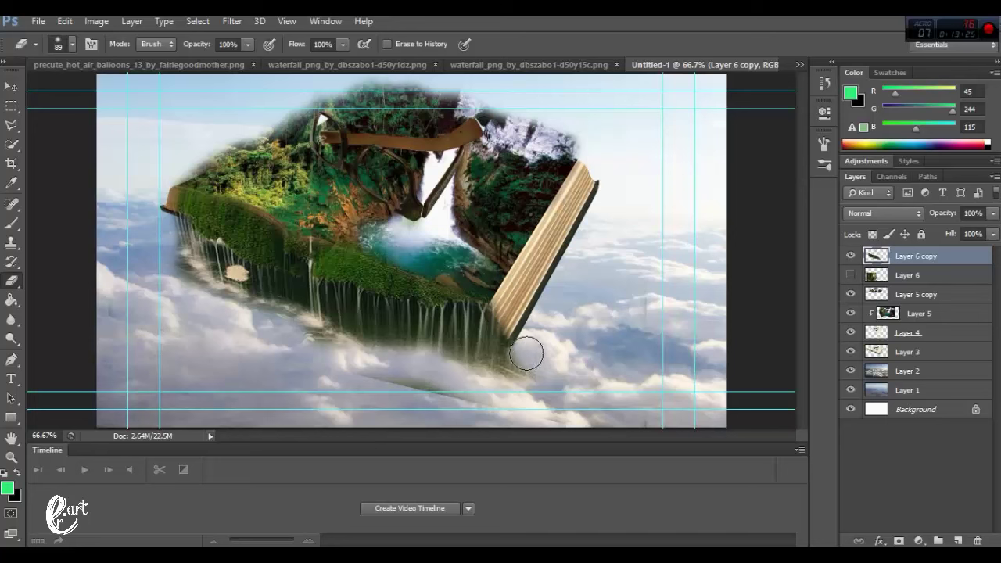
left_click_drag(526, 354, 496, 409)
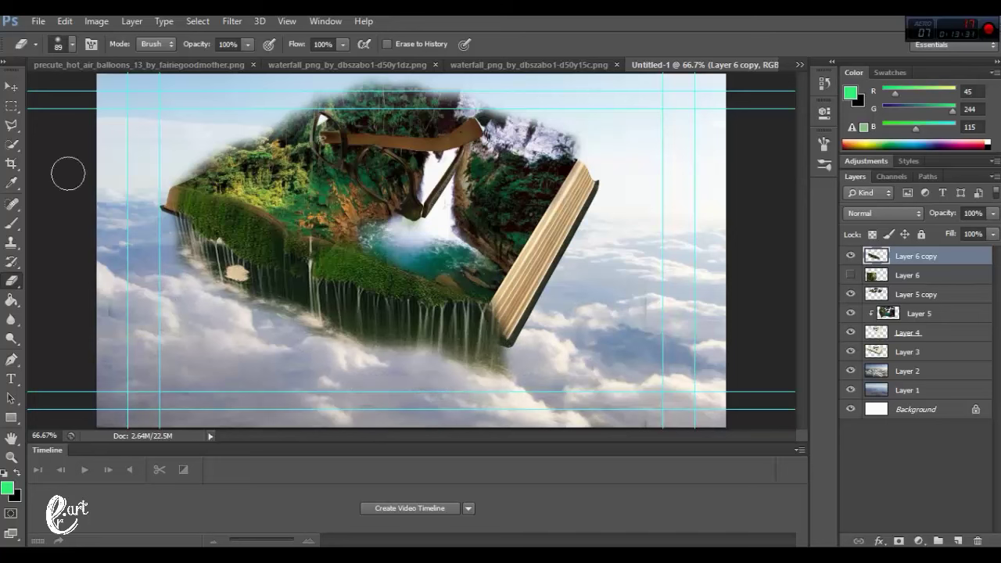
Nudge the waterfall copy up and left, then erase moss covering the book's inner lower edge.
left_click(11, 86)
left_click_drag(274, 227, 278, 247)
key("Up")
key("Up")
key("Up")
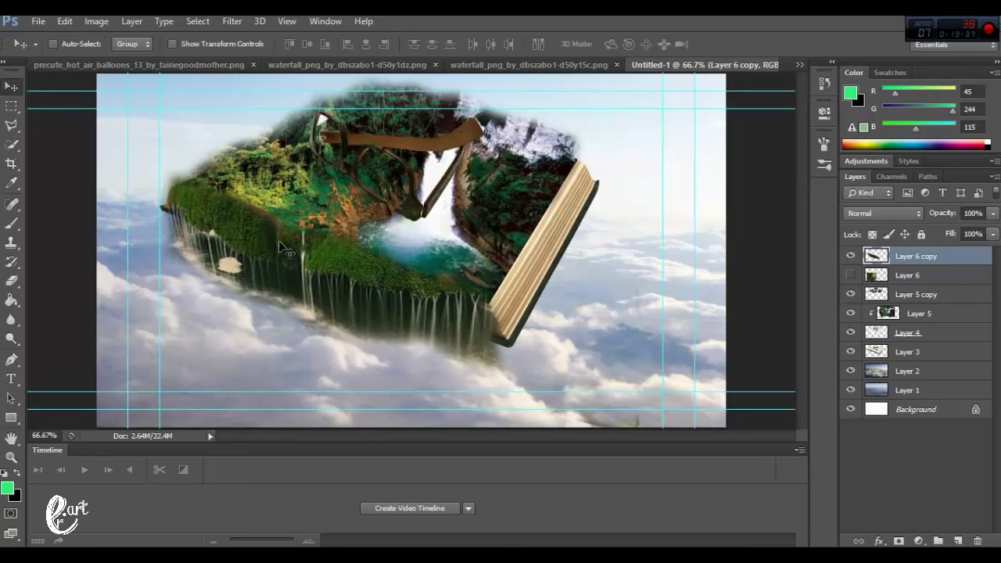
key("Left")
key("Left")
key("Left")
key("Up")
key("Up")
key("Up")
key("Left")
key("Left")
key("Left")
key("Left")
key("Left")
key("Left")
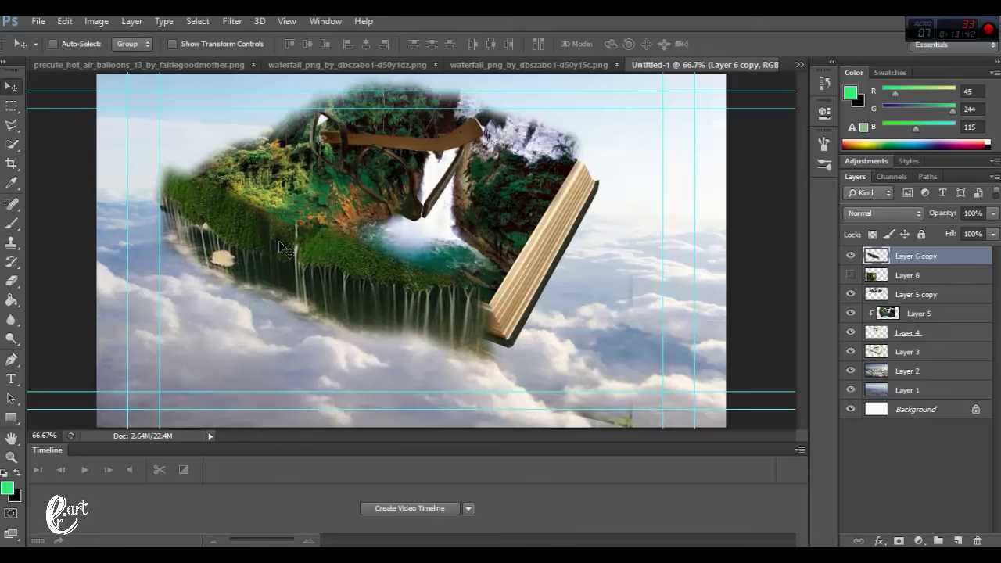
left_click(10, 282)
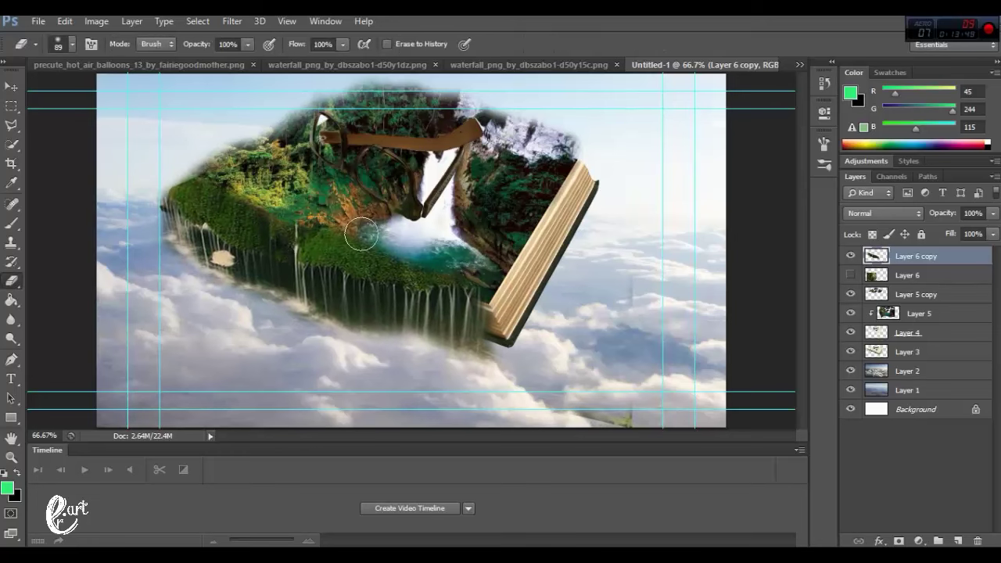
left_click_drag(361, 234, 406, 307)
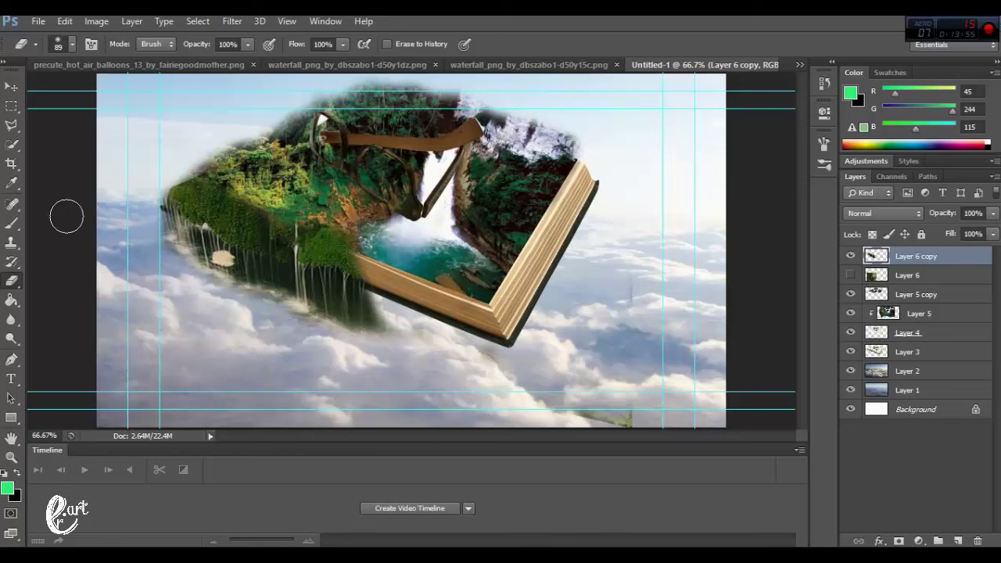
Clone sampled moss along the book's lower edge and over the right-side page corner and strip.
left_click(12, 243)
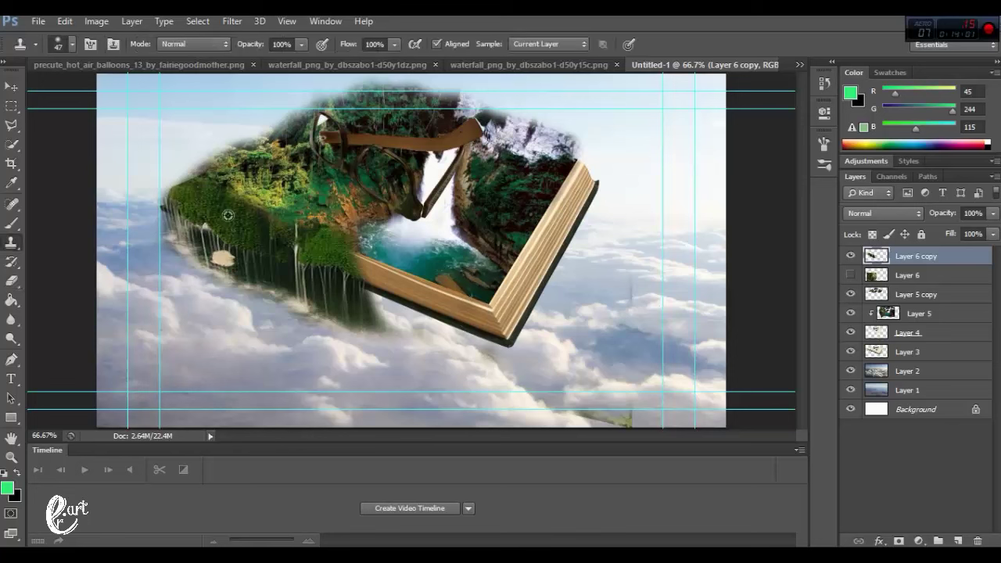
left_click(254, 224, "alt")
mouse_move(391, 277)
left_mouse_down()
mouse_move(427, 285)
mouse_move(493, 328)
mouse_move(515, 313)
left_mouse_up()
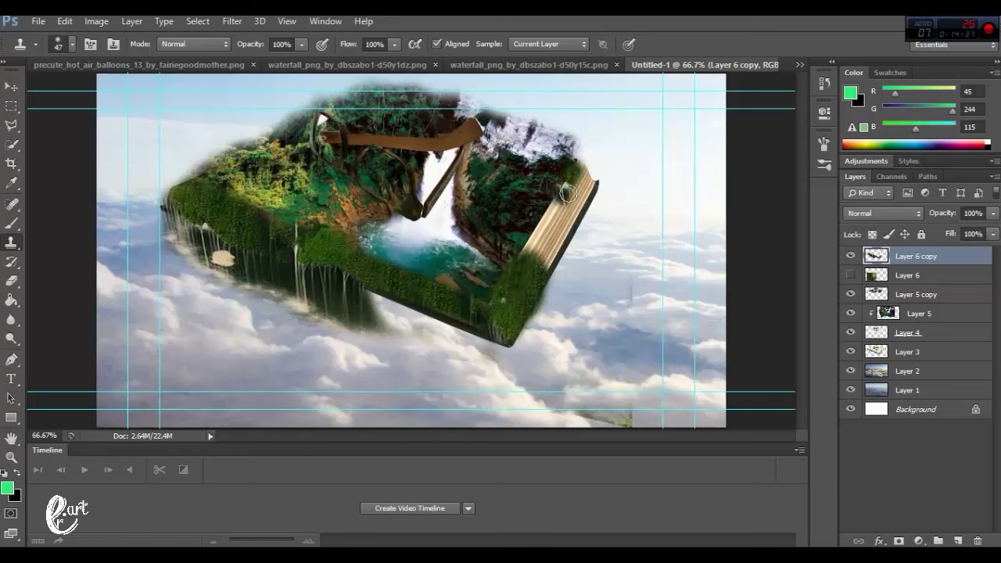
left_click_drag(563, 196, 577, 170)
left_click_drag(523, 276, 585, 193)
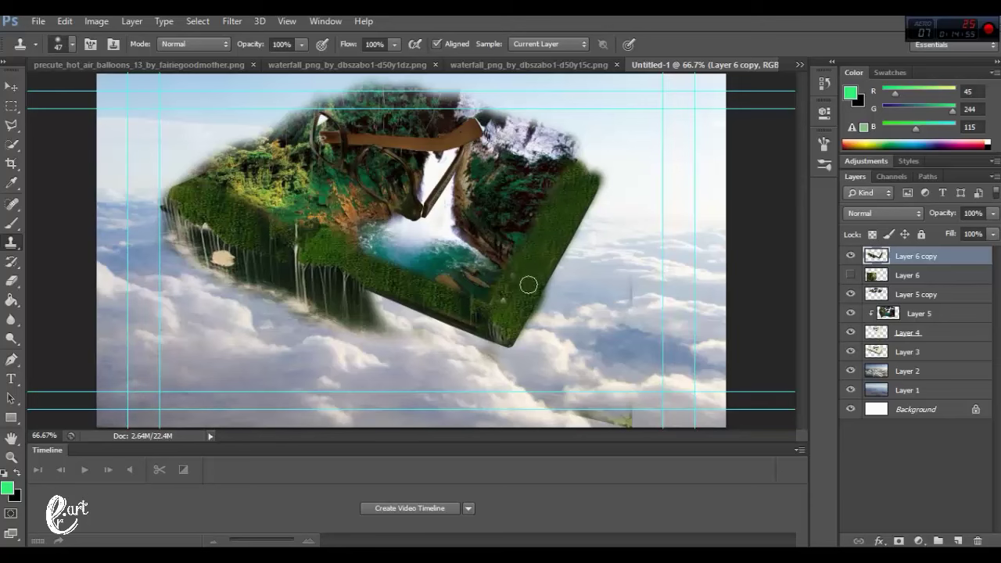
Bring the other waterfall image into the composite as a new layer, closing the original without saving.
left_click(464, 65)
right_click(465, 64)
left_click(521, 121)
key("v")
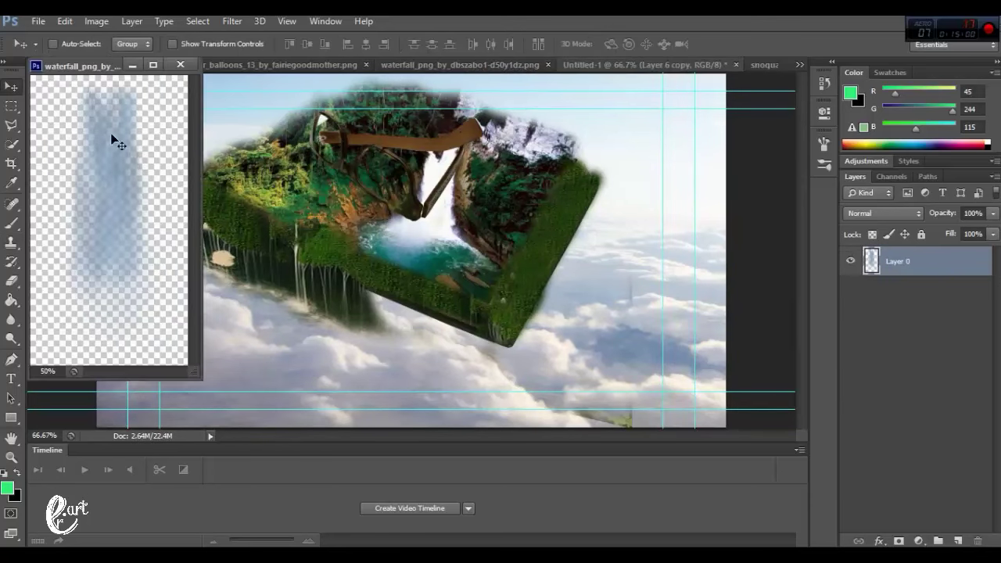
left_click_drag(117, 138, 385, 271)
left_click(180, 64)
left_click(490, 226)
key("ctrl+minus")
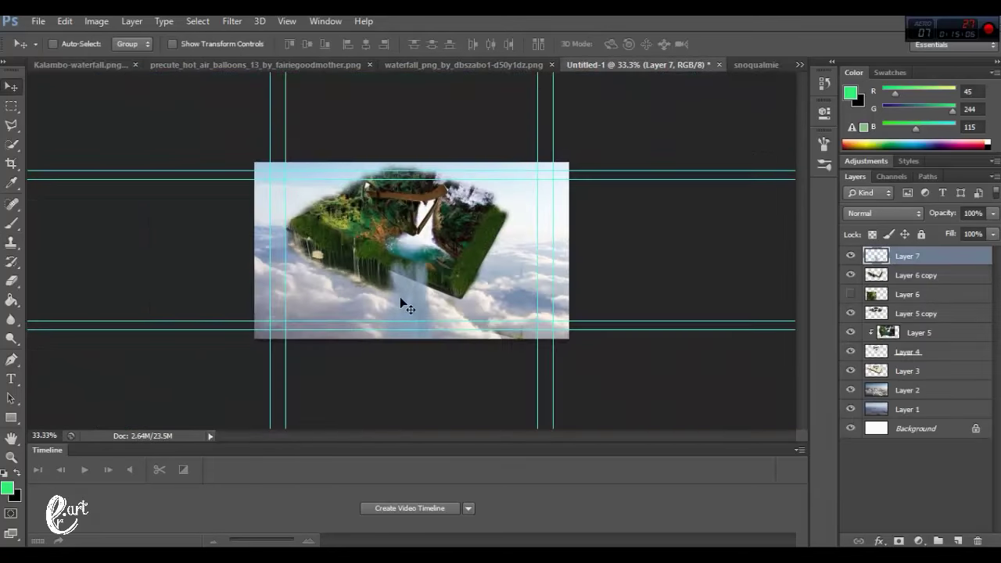
Resize the new waterfall layer and move it under the book's pool.
key("ctrl+t")
mouse_move(397, 280)
left_mouse_down()
mouse_move(383, 250)
mouse_move(402, 357)
left_mouse_up()
left_click(12, 86)
left_click(414, 226)
key("ctrl+t")
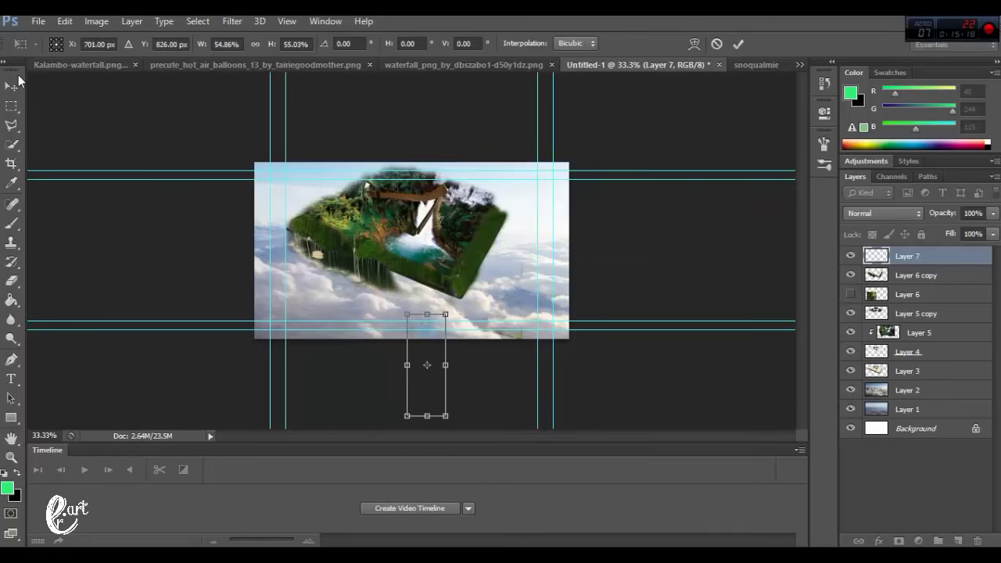
left_click(12, 86)
left_click(414, 231)
left_click_drag(411, 288, 408, 258)
Narrow the waterfall and slant it to match the island's tilt.
key("ctrl+plus")
key("ctrl+plus")
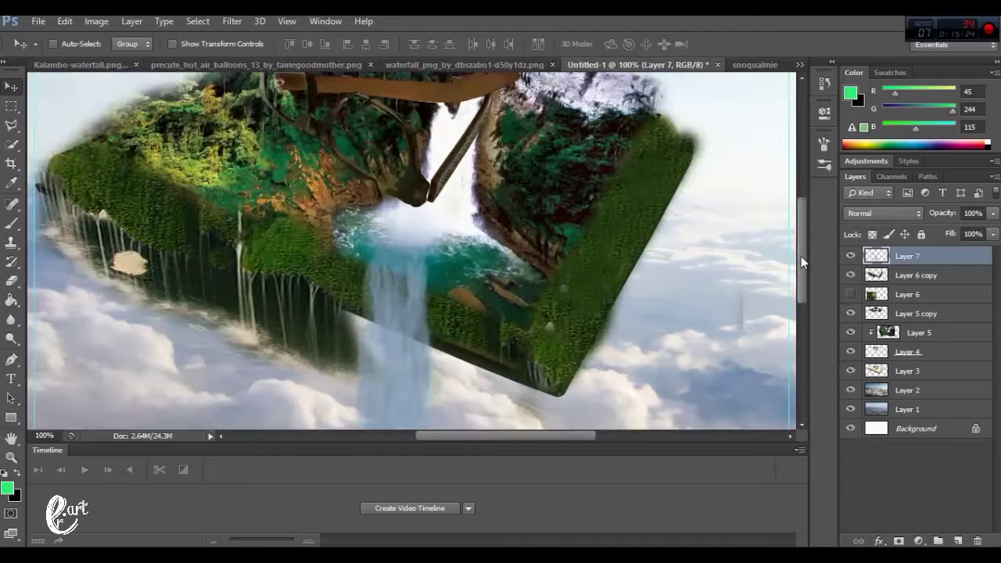
scroll(801, 255, "down", 5)
left_click(64, 21)
key("Escape")
key("ctrl+t")
left_click_drag(446, 298, 454, 328)
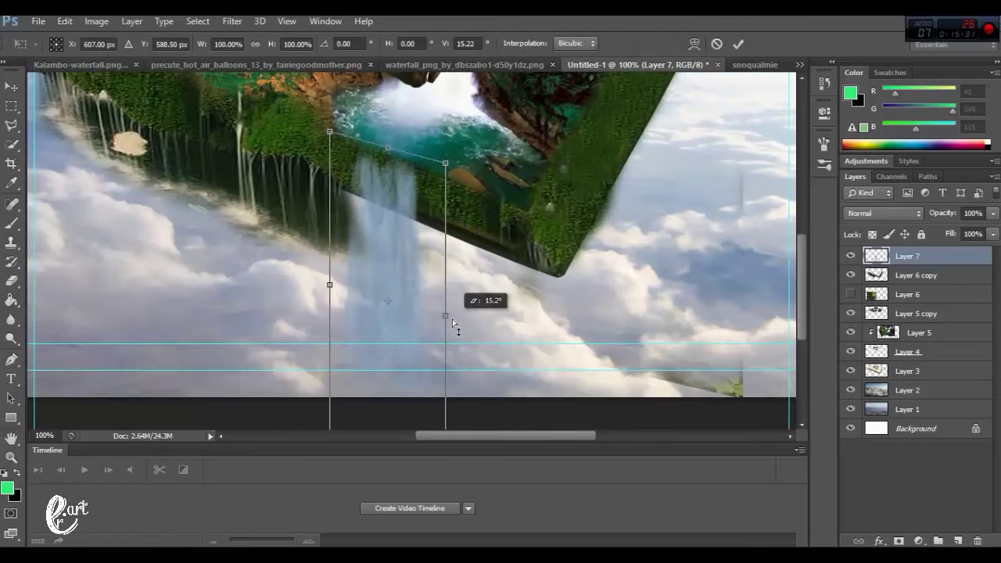
key("Return")
mouse_move(357, 227)
left_mouse_down()
mouse_move(363, 234)
mouse_move(378, 225)
left_mouse_up()
Shift the waterfall layer's hue to +6 with Hue/Saturation.
left_click(65, 21)
left_click(59, 64)
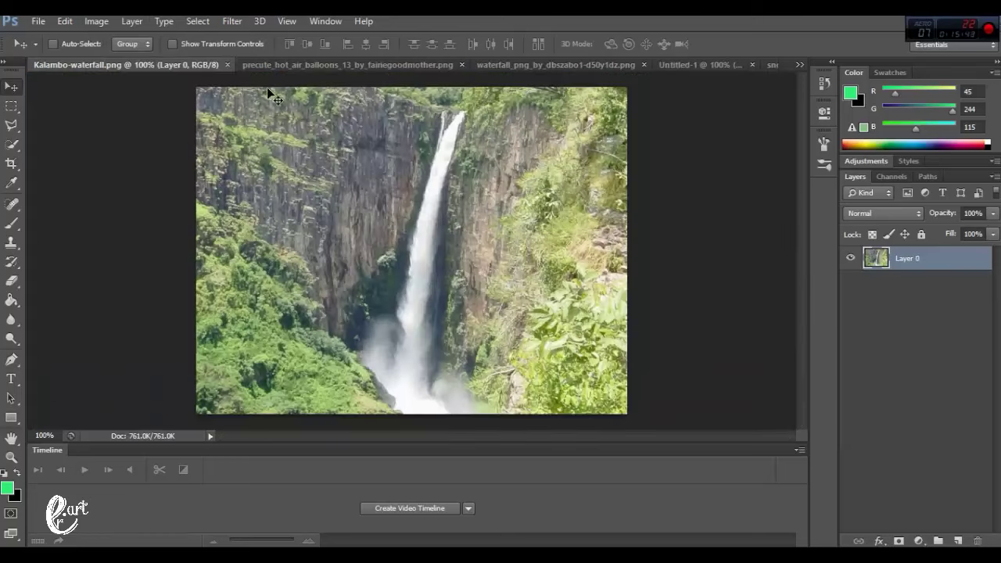
left_click(325, 21)
left_click(97, 21)
mouse_move(119, 58)
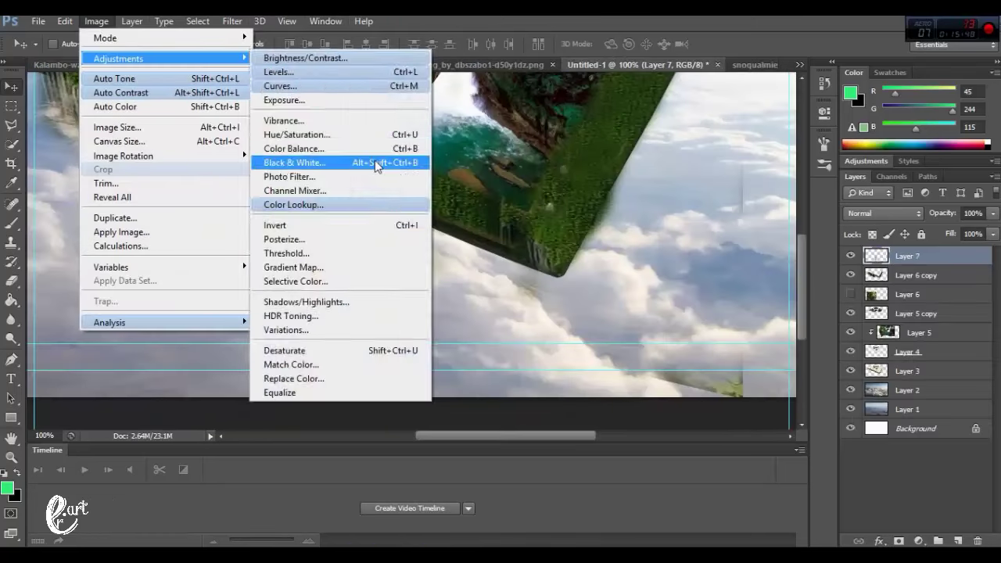
left_click(297, 134)
left_click_drag(501, 107, 672, 137)
left_click_drag(639, 233, 645, 238)
key("Return")
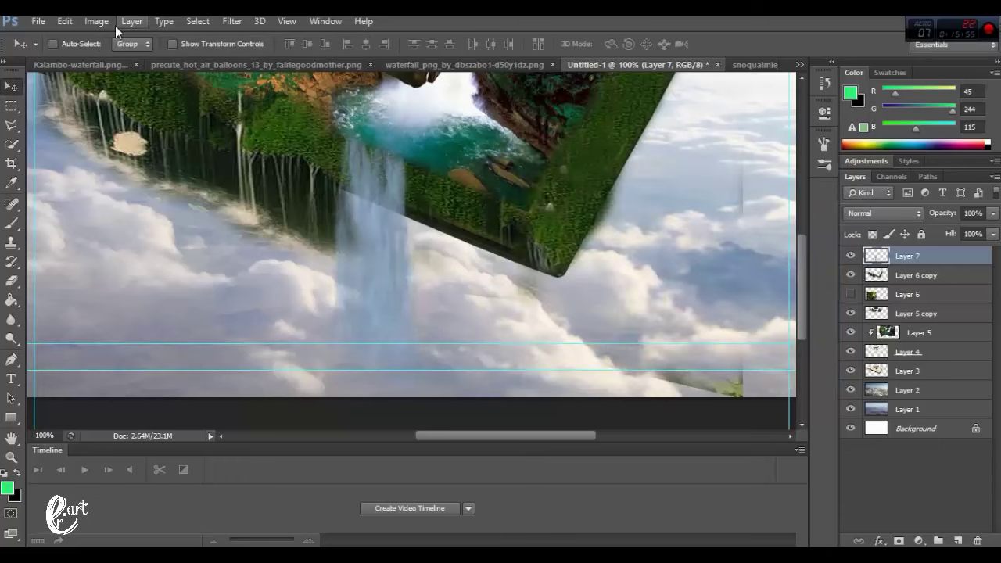
Brighten the waterfall by raising the Curves midpoint.
left_click(96, 21)
left_click(494, 188)
key("ctrl+m")
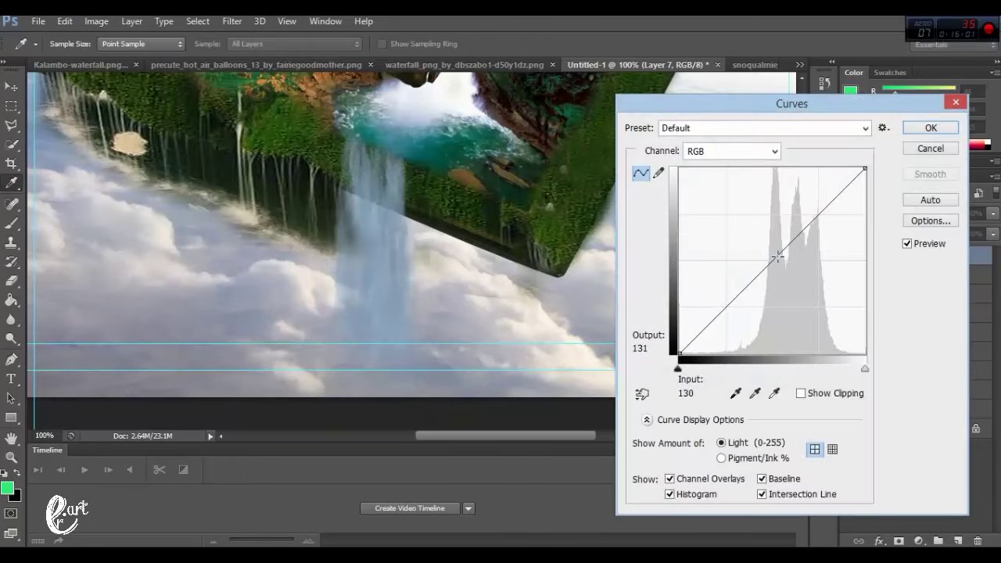
left_click_drag(747, 285, 749, 236)
key("Return")
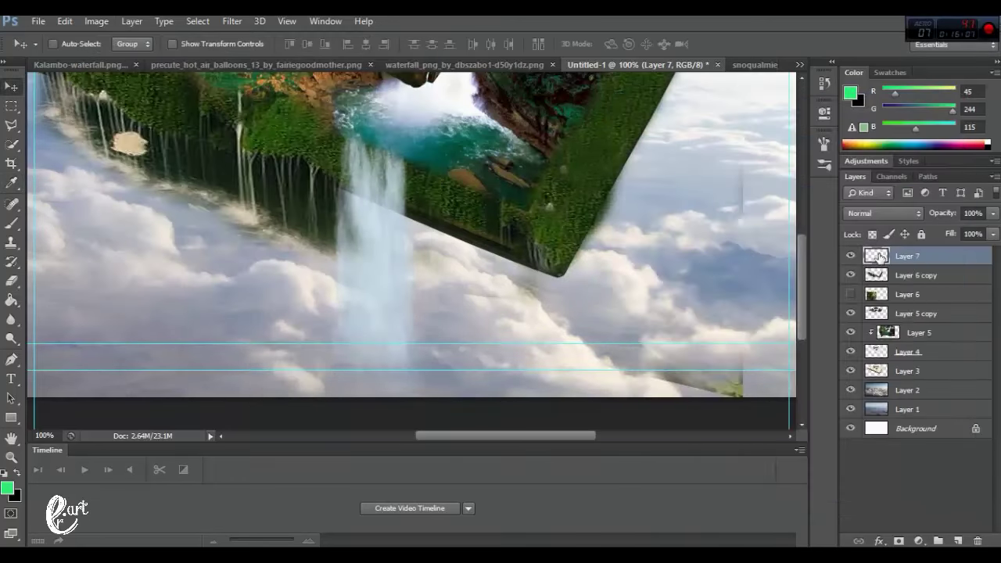
Fade the waterfall's top into the pool with the eraser at 15% strength.
key("e")
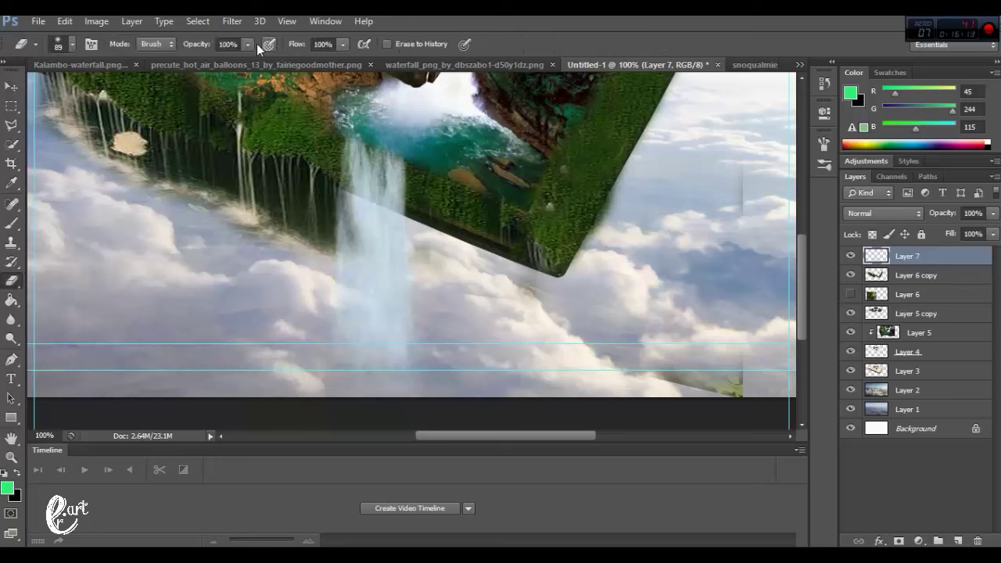
left_click_drag(247, 44, 223, 54)
mouse_move(368, 149)
left_mouse_down()
mouse_move(406, 184)
mouse_move(444, 164)
mouse_move(368, 183)
mouse_move(402, 164)
mouse_move(366, 152)
left_mouse_up()
key("s")
key("ctrl+minus")
key("ctrl+minus")
key("ctrl+plus")
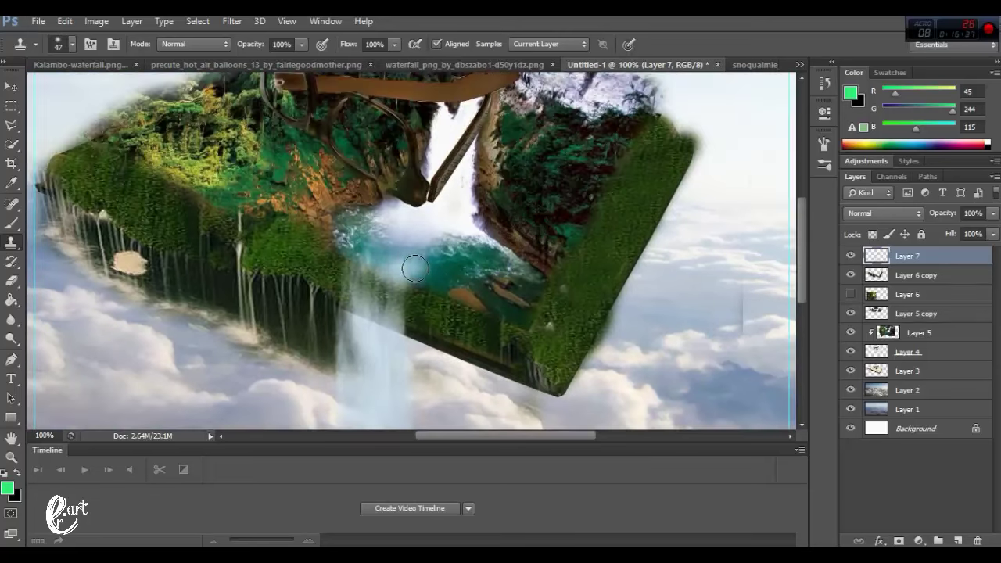
key("ctrl+minus")
key("ctrl+minus")
key("ctrl+minus")
key("ctrl+plus")
key("ctrl+plus")
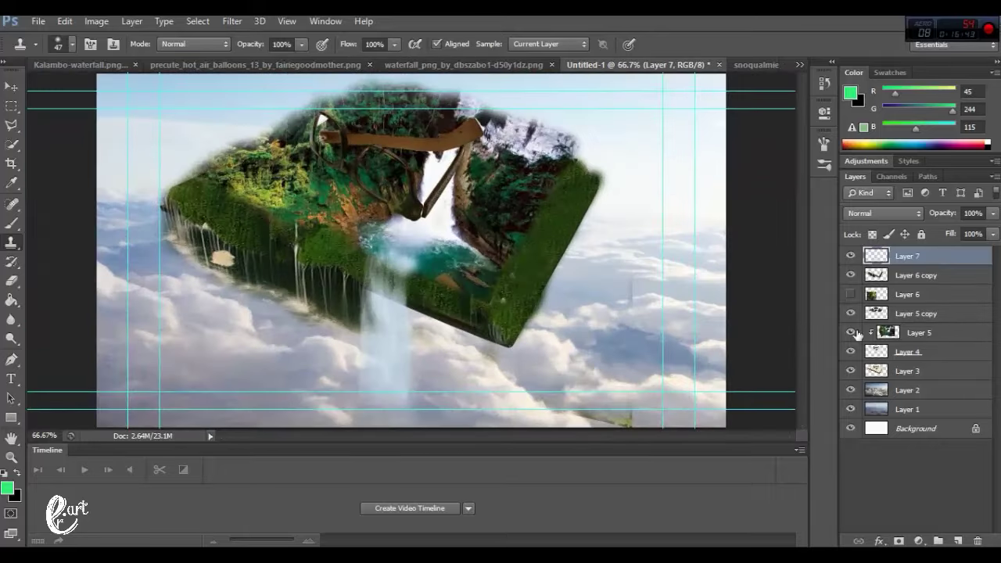
On Layer 6 copy, lighten the island's dark lower edge, then softly erase its lower-left edge at 7%.
left_click(907, 294)
left_click(18, 285)
key("alt+bracketright")
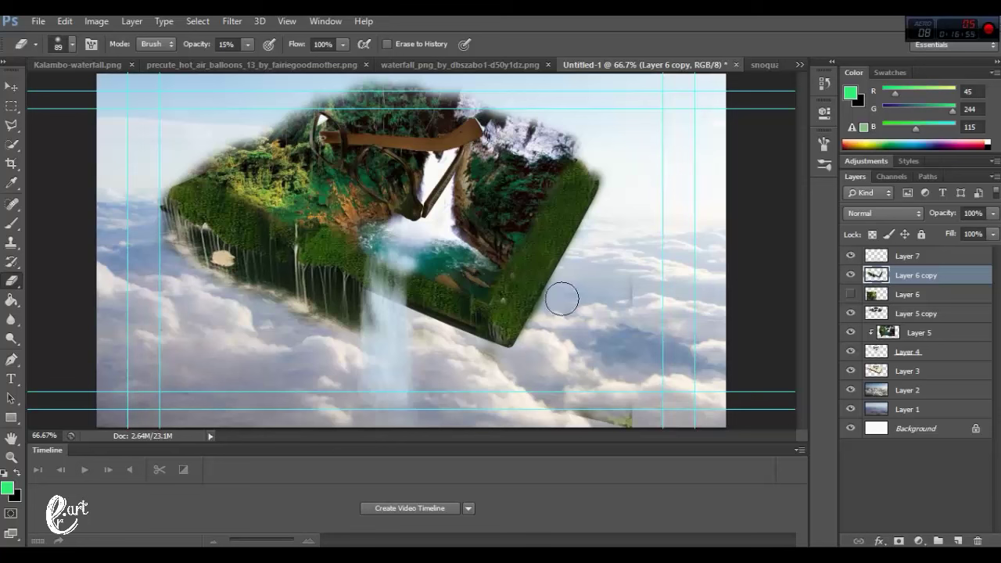
key("alt+bracketleft")
left_click(893, 329)
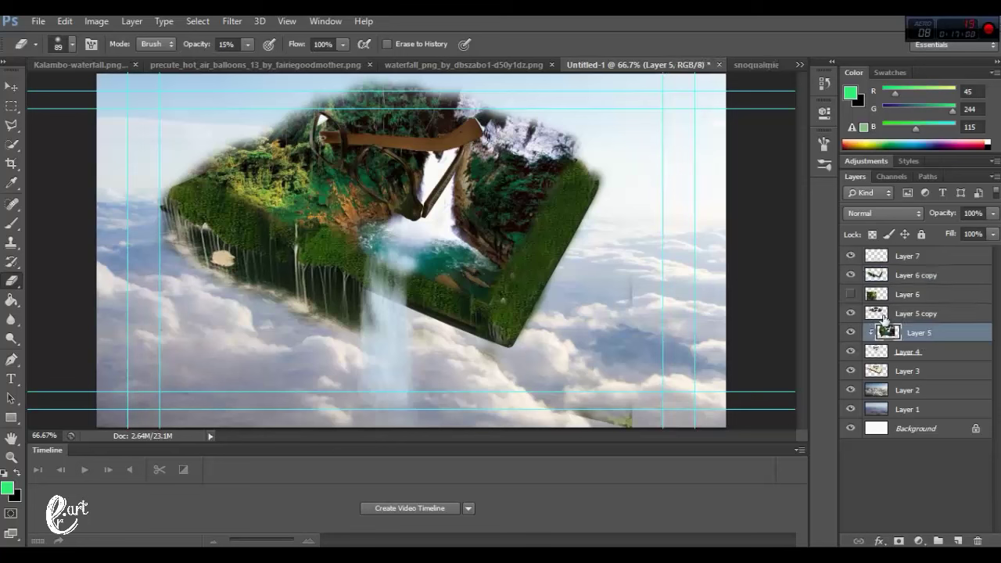
left_click(858, 279)
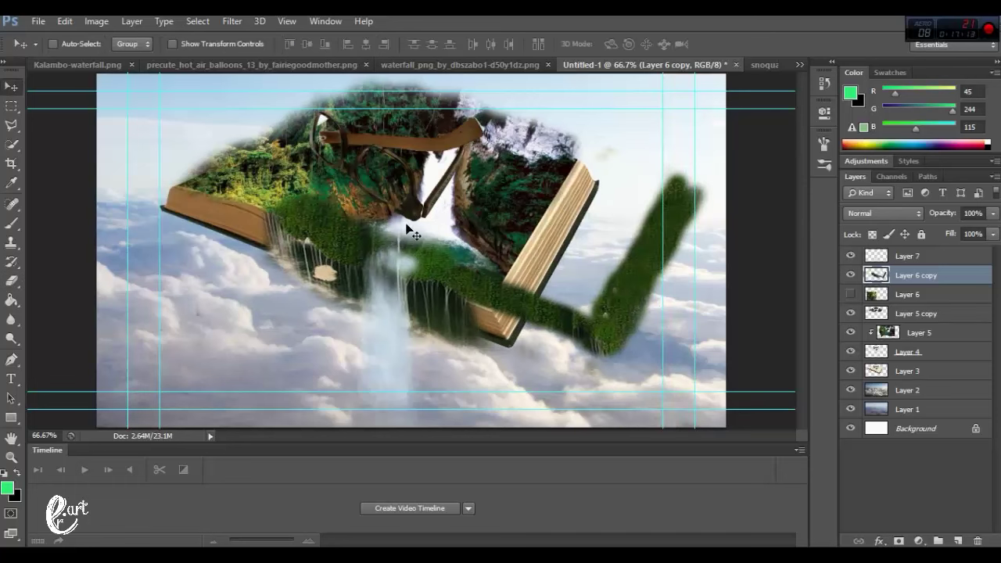
left_click_drag(246, 61, 626, 311)
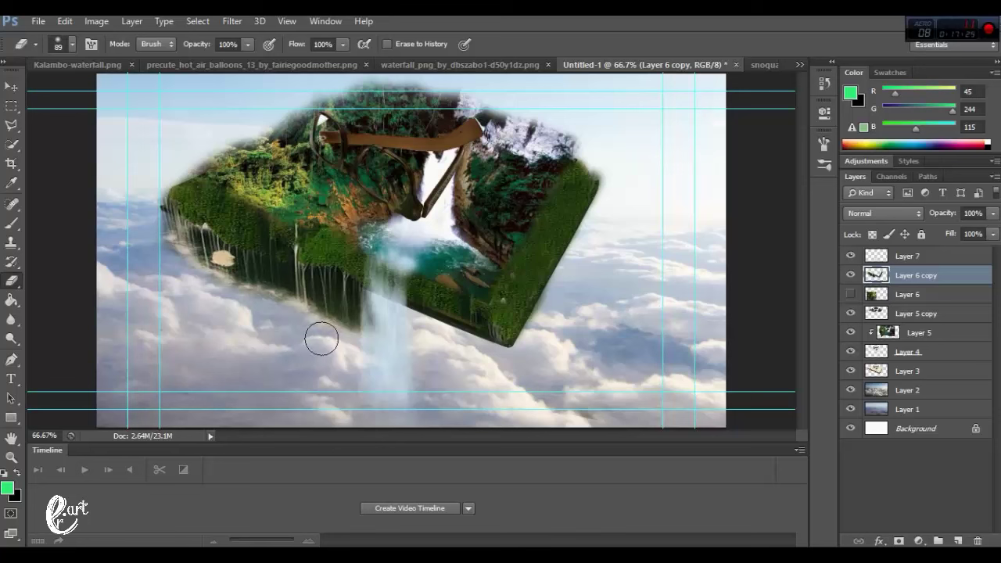
left_click_drag(321, 338, 197, 279)
left_click_drag(247, 44, 173, 61)
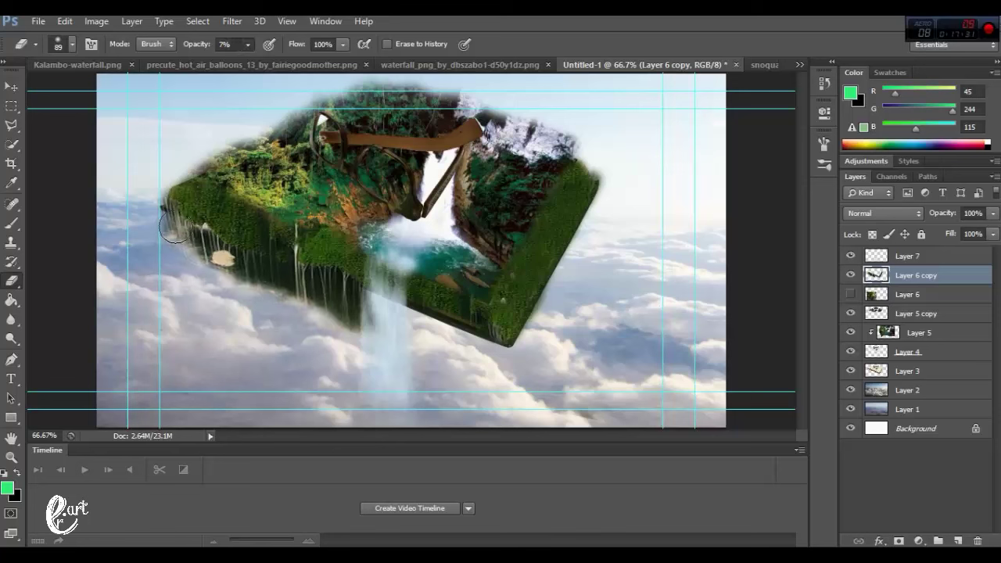
mouse_move(183, 227)
left_mouse_down()
mouse_move(310, 291)
mouse_move(190, 228)
mouse_move(261, 276)
left_mouse_up()
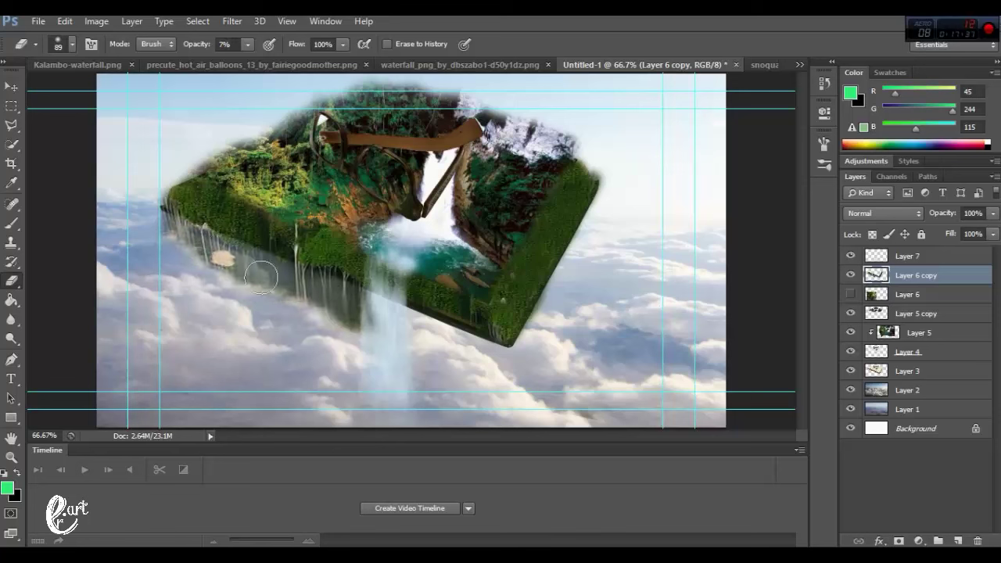
left_click(11, 86)
Copy the Kalambo waterfall photo into the composite as Layer 8, placed above Layer 7.
left_click(292, 64)
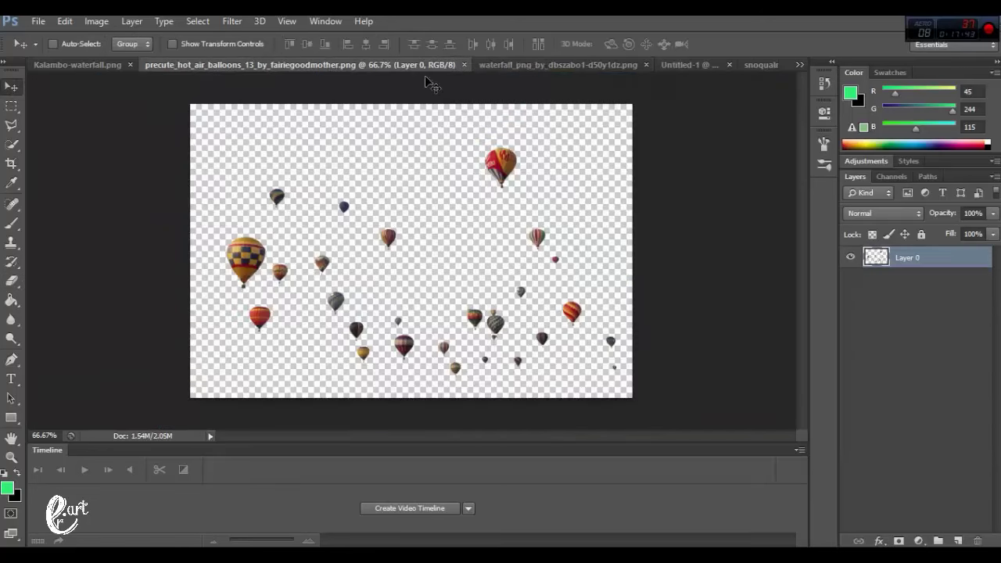
left_click(438, 64)
left_click(112, 67)
right_click(112, 67)
left_click(150, 122)
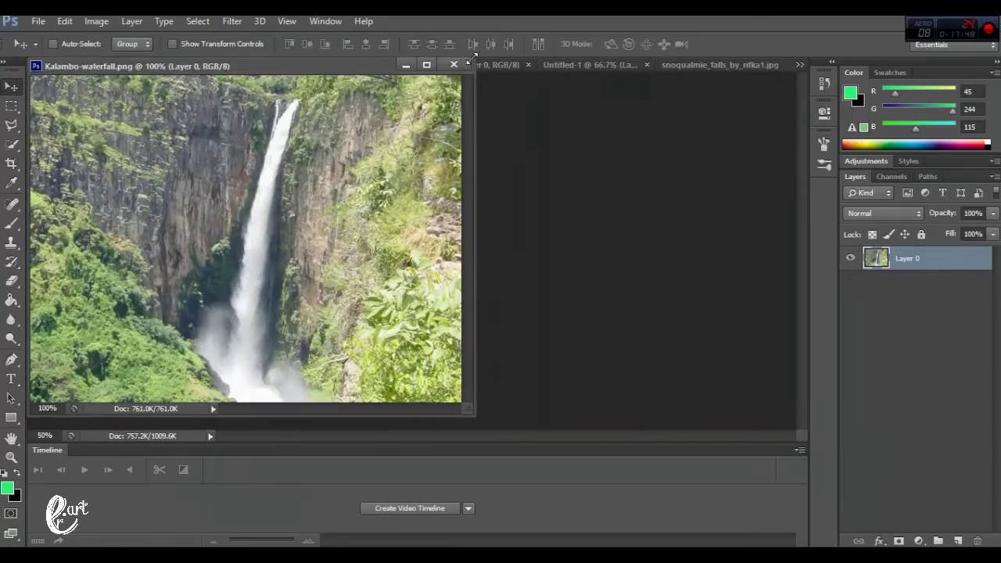
left_click(591, 65)
left_click_drag(375, 199, 595, 204)
left_click(454, 64)
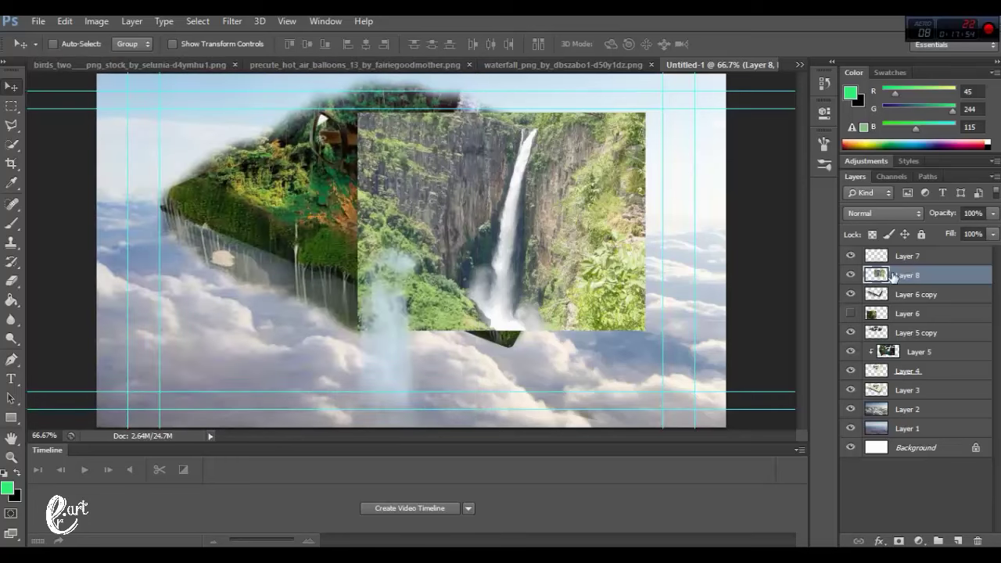
left_click_drag(893, 277, 893, 257)
Skew the Kalambo waterfall down on its left side and shift it right.
left_click(65, 21)
left_click(302, 342)
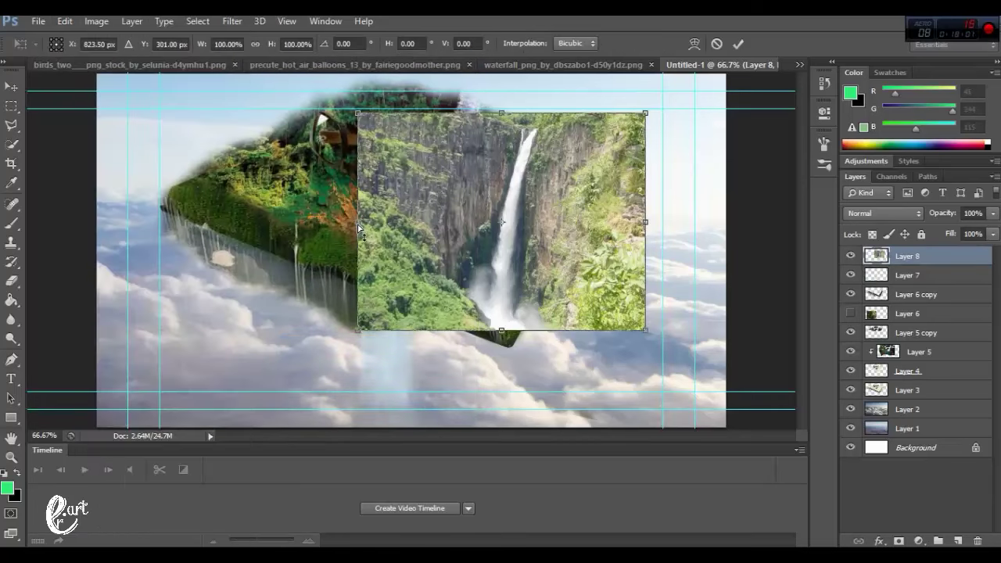
left_click_drag(360, 229, 530, 536)
left_click(9, 88)
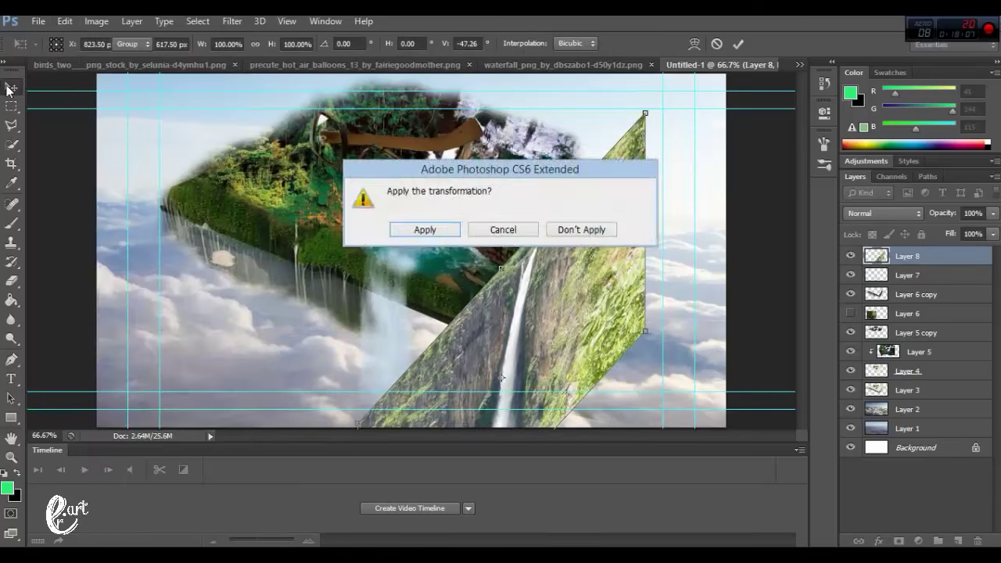
left_click(425, 229)
left_click_drag(634, 235, 602, 214)
Flip the Kalambo waterfall horizontally and move it over the island's centre.
left_click(65, 22)
left_click(338, 455)
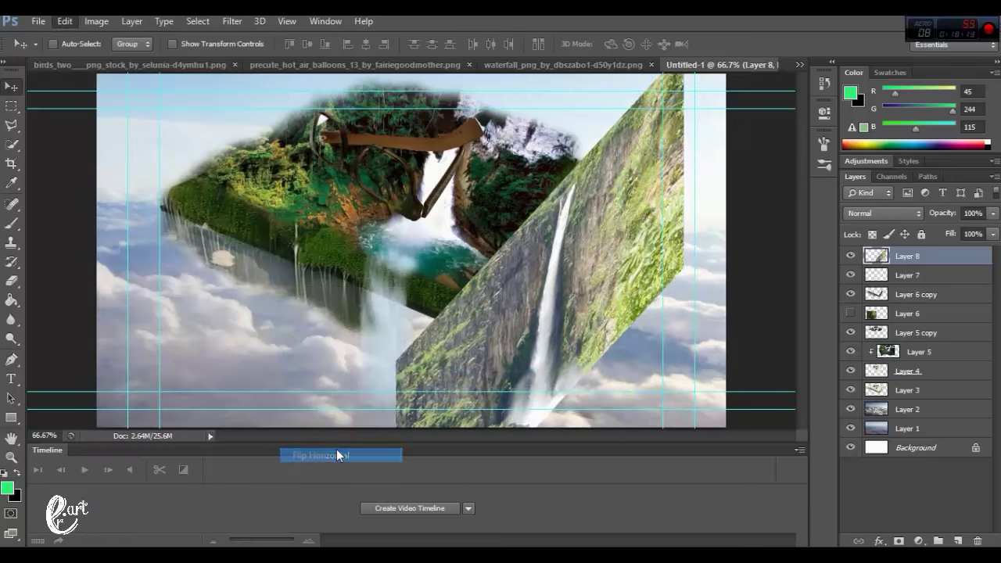
left_click_drag(532, 282, 432, 306)
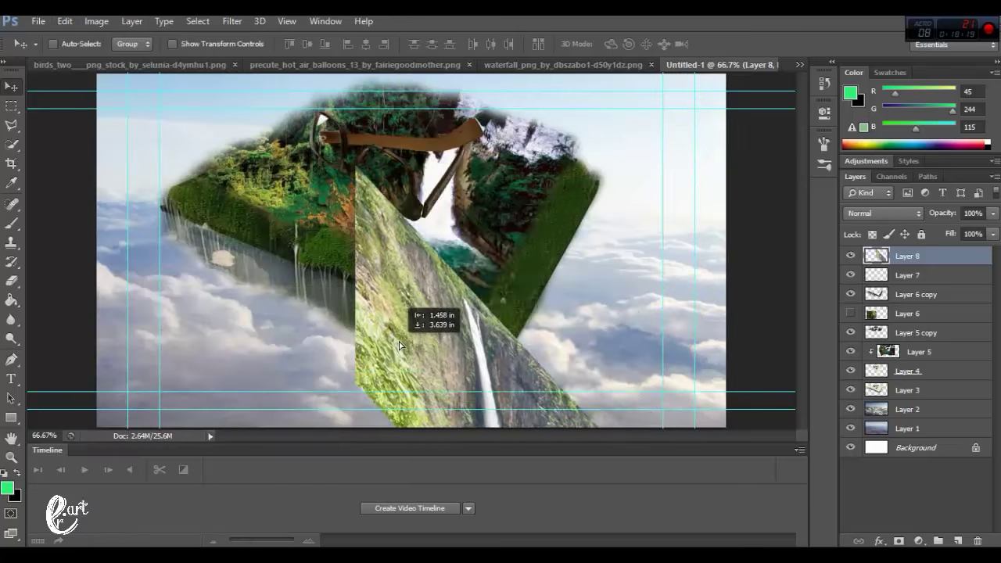
key("ctrl+minus")
Erase Layer 8's waterfall photo over the island centre and its right-hand cliff.
key("e")
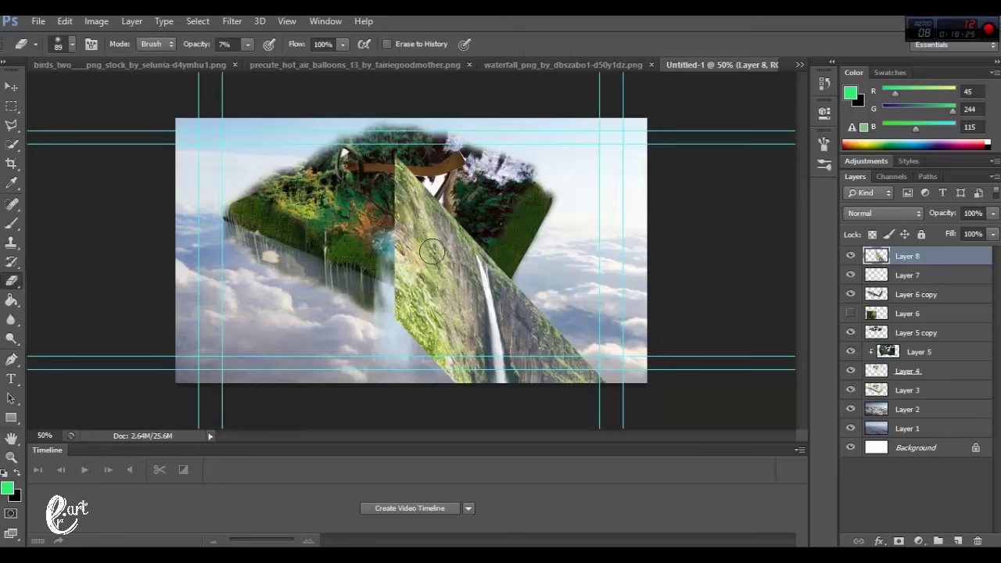
left_click(248, 43)
mouse_move(427, 168)
left_mouse_down()
mouse_move(453, 360)
mouse_move(408, 213)
mouse_move(416, 203)
left_mouse_up()
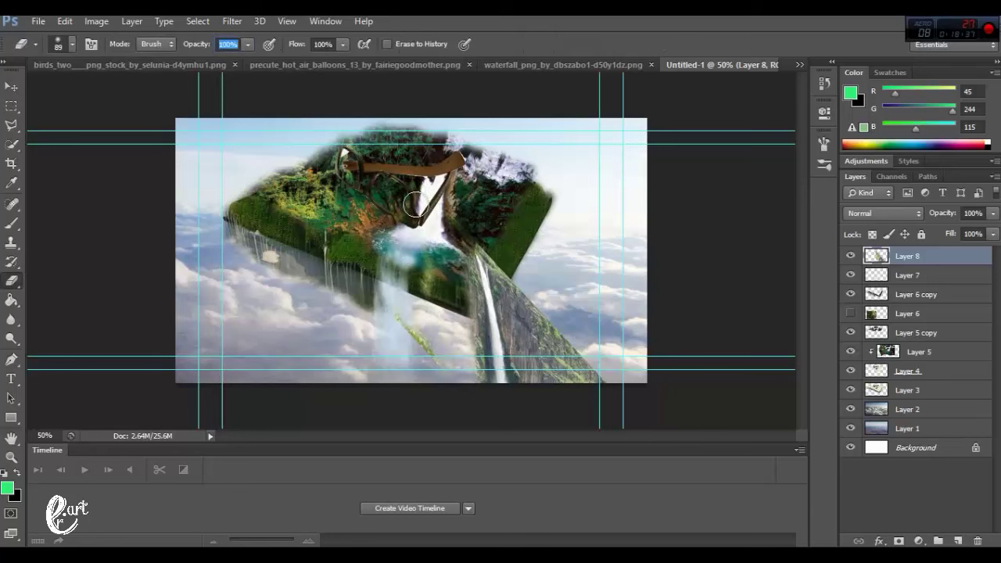
mouse_move(509, 258)
left_mouse_down()
mouse_move(548, 345)
mouse_move(625, 412)
left_mouse_up()
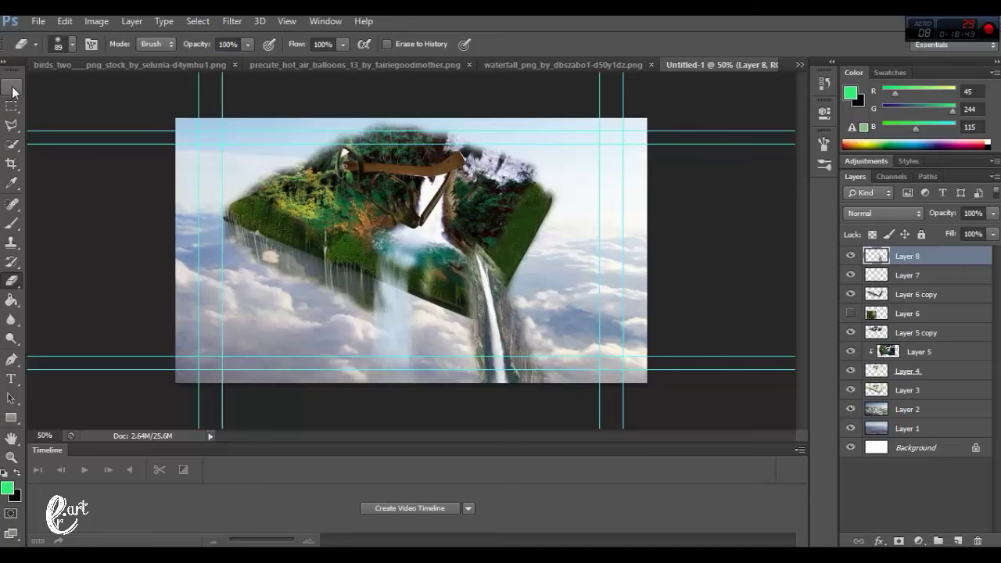
Shorten the waterfall layer with Free Transform and lower it about 45 px.
left_click(12, 92)
left_click_drag(480, 324, 431, 287)
key("ctrl+minus")
key("ctrl+minus")
key("ctrl+minus")
key("ctrl+minus")
key("ctrl+t")
key("ctrl+plus")
key("ctrl+plus")
key("ctrl+plus")
key("ctrl+plus")
key("Return")
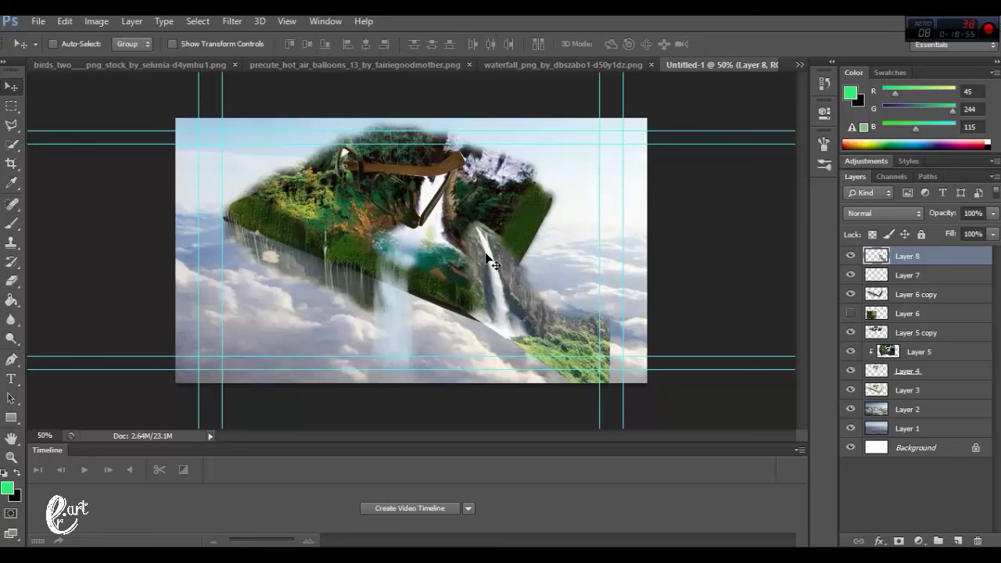
left_click_drag(488, 258, 483, 293)
Erase green cliff remnants along the waterfall's bottom edge, then bring up the balloons image.
key("e")
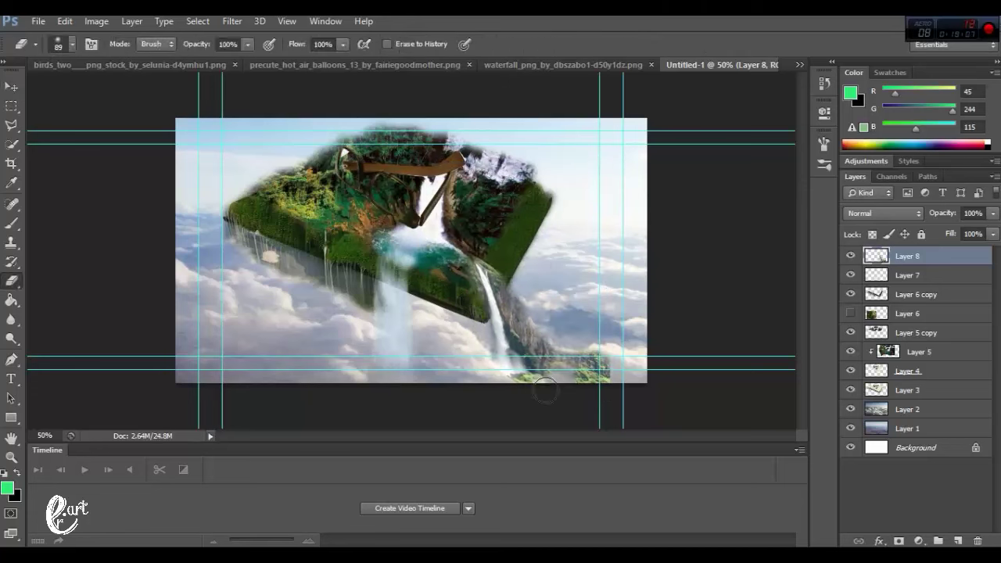
mouse_move(546, 391)
left_mouse_down()
mouse_move(592, 376)
mouse_move(530, 335)
mouse_move(510, 285)
left_mouse_up()
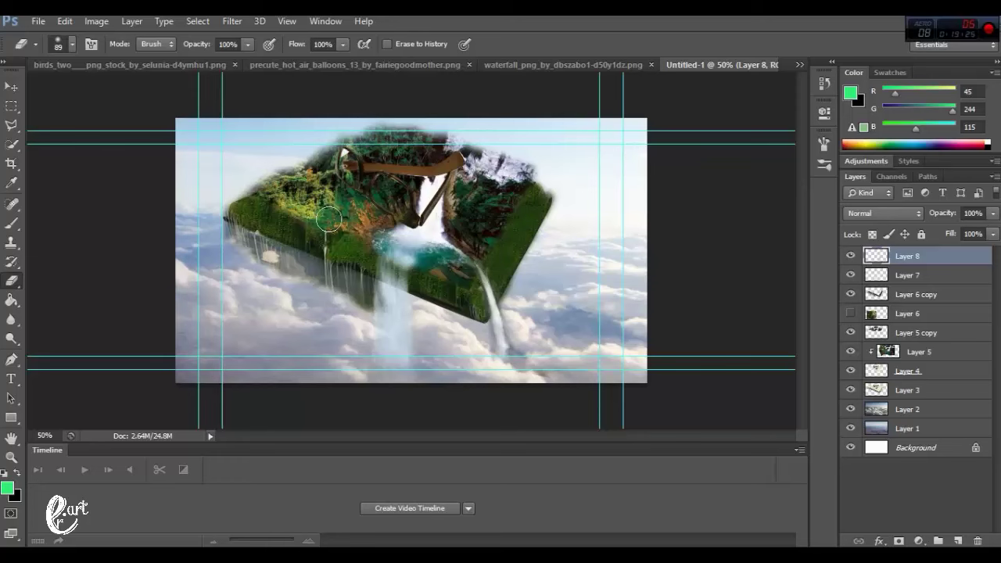
left_click(354, 64)
right_click(608, 64)
Drag the floating waterfall image into the composite as Layer 9.
left_click(637, 126)
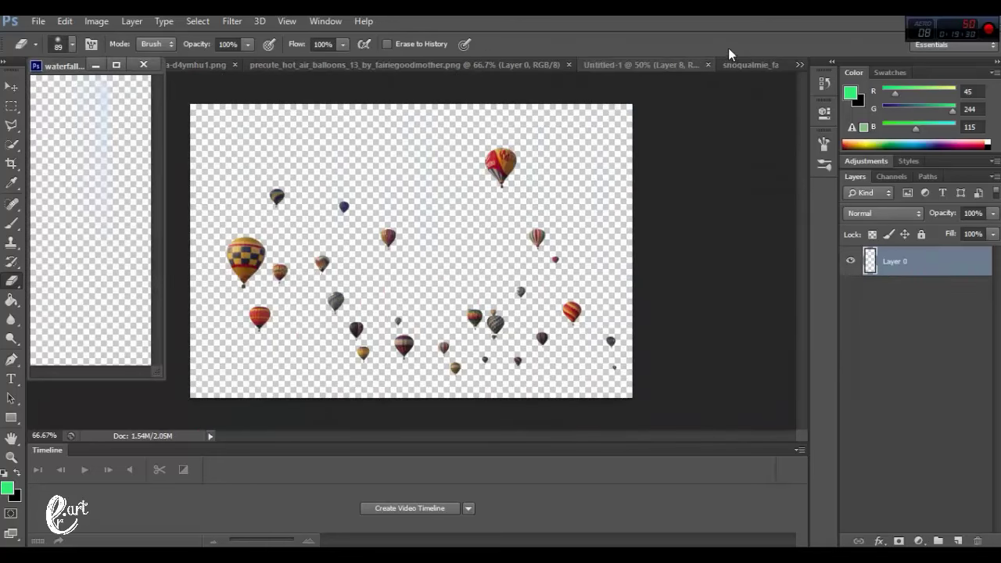
left_click(650, 64)
left_click(11, 88)
mouse_move(98, 156)
left_mouse_down()
mouse_move(374, 247)
mouse_move(429, 349)
left_mouse_up()
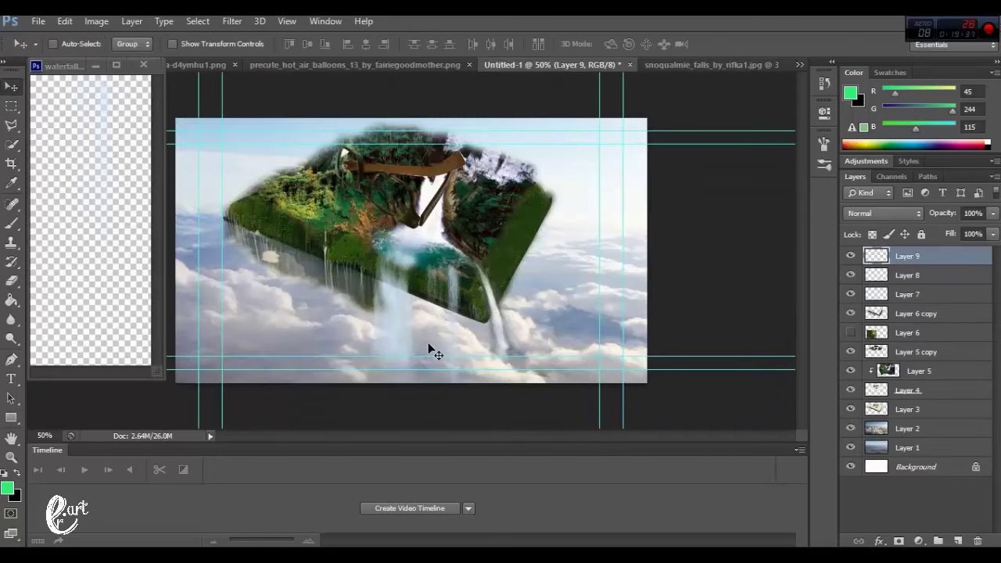
Skew the waterfall with Edit > Transform > Skew to match the book's angle.
left_click(65, 21)
left_click(324, 347)
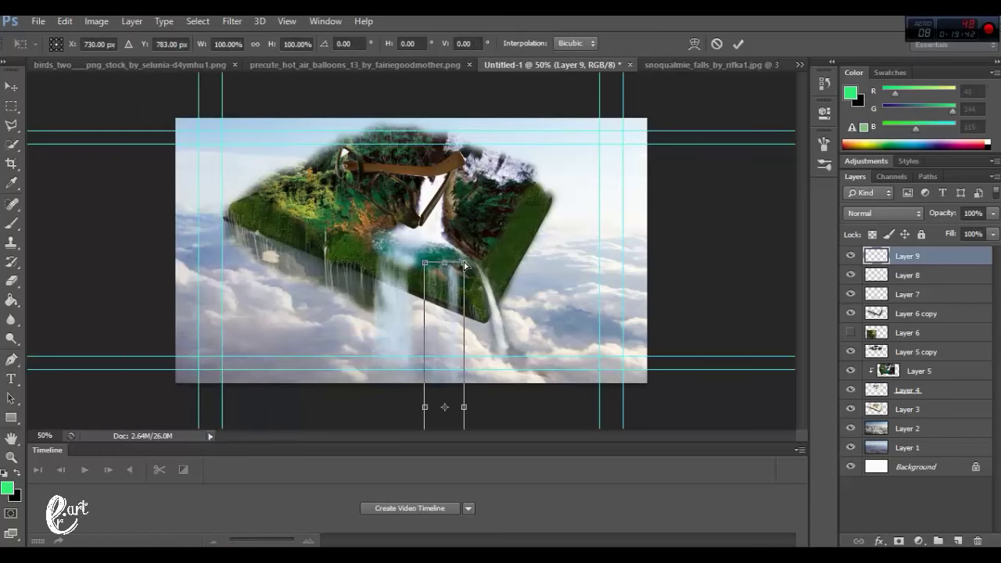
mouse_move(464, 408)
left_mouse_down()
mouse_move(465, 420)
mouse_move(438, 366)
mouse_move(438, 330)
left_mouse_up()
key("Return")
Shorten the waterfall to 46% height and move it under the central pool.
key("ctrl+minus")
key("ctrl+t")
key("ctrl+plus")
key("ctrl+plus")
key("ctrl+plus")
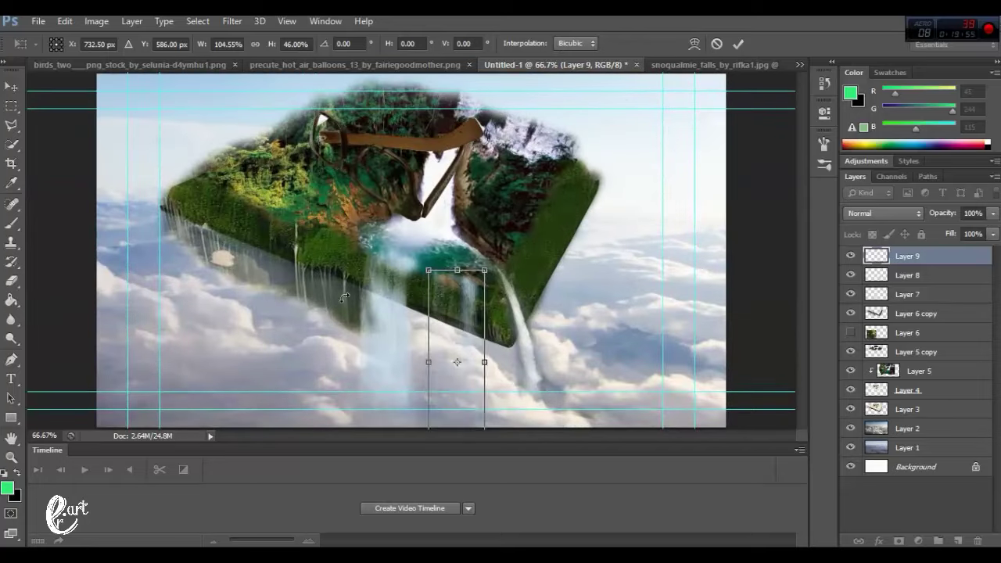
key("Return")
left_click_drag(437, 282, 464, 295)
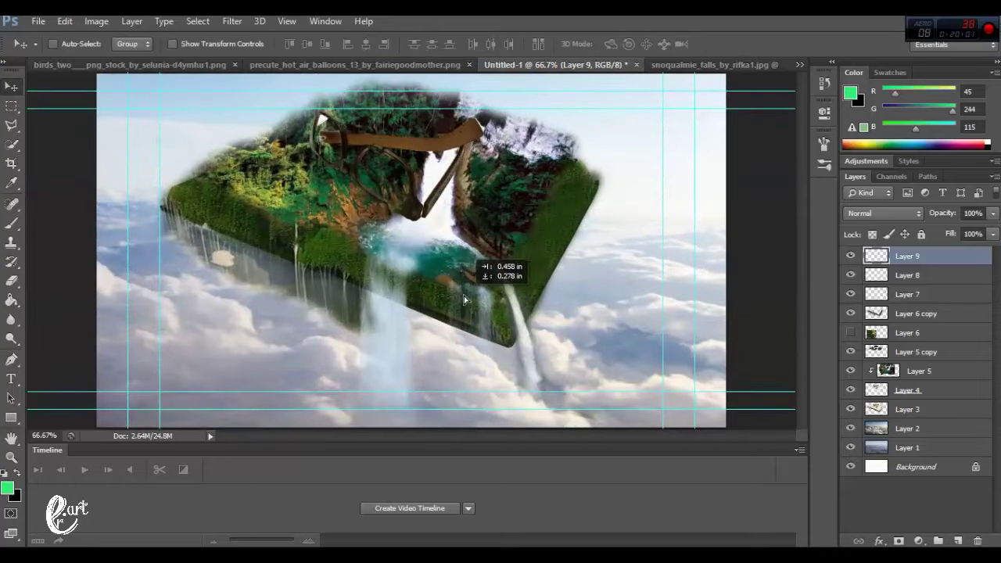
Float the snoqualmie_falls document and drag it into Untitled-1 as Layer 10.
left_click(336, 65)
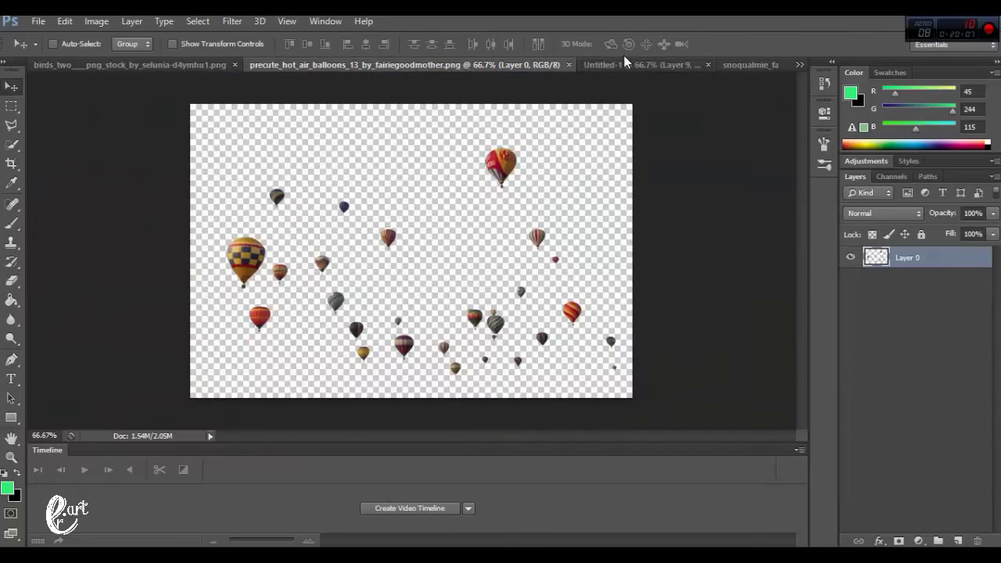
left_click(594, 64)
left_click(738, 66)
left_click(529, 65)
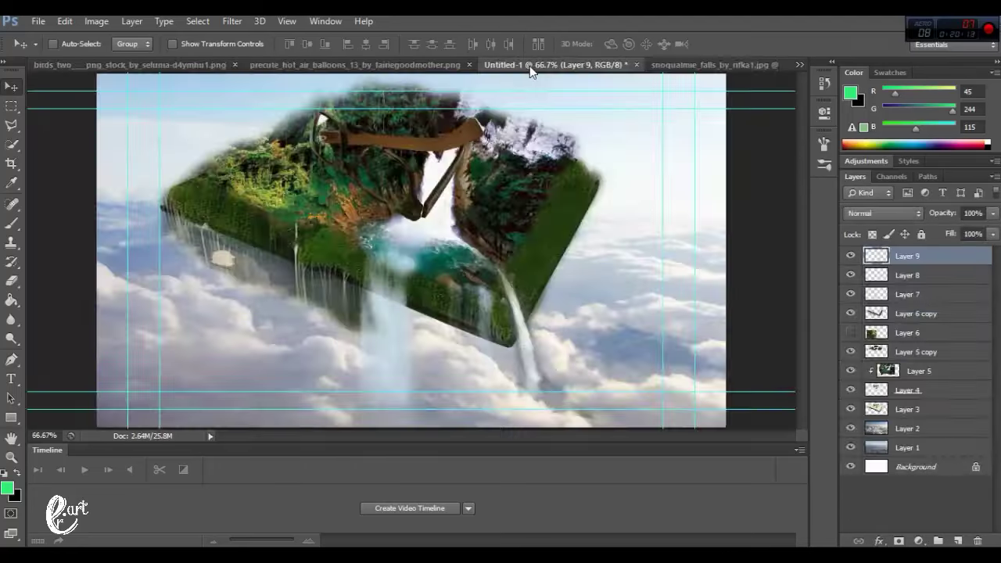
right_click(669, 66)
left_click(697, 129)
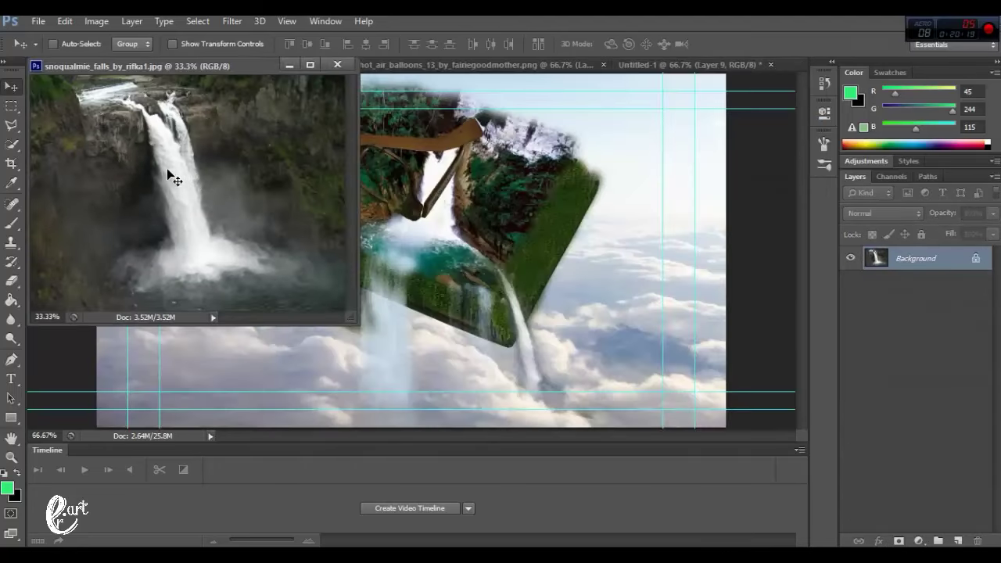
left_click_drag(331, 181, 376, 156)
left_click(337, 64)
Scale the falls layer down and move it to the lower right.
key("ctrl+minus")
key("ctrl+minus")
key("ctrl+minus")
key("ctrl+t")
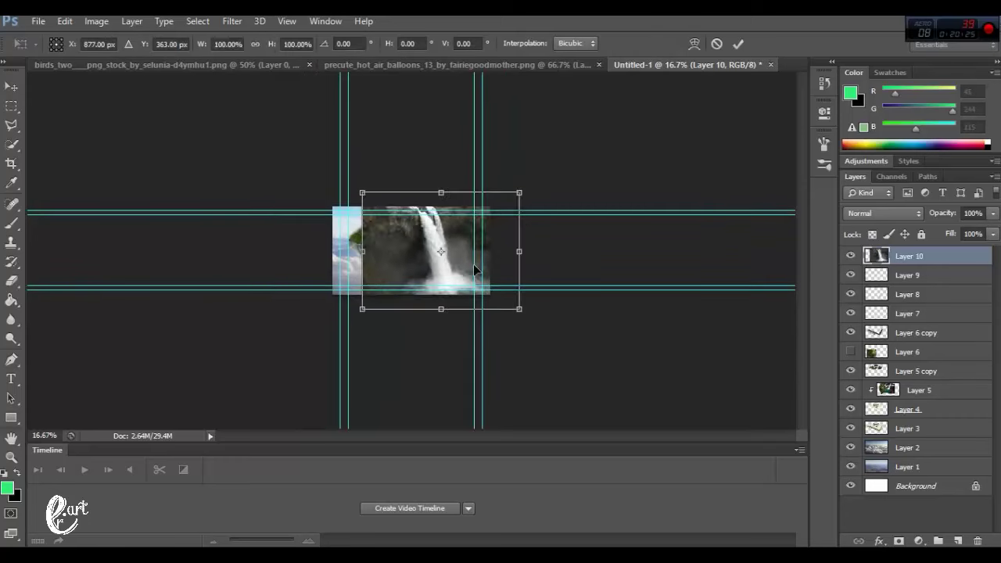
left_click_drag(521, 306, 421, 227)
key("Return")
key("ctrl+plus")
key("ctrl+plus")
key("ctrl+plus")
mouse_move(379, 169)
left_mouse_down()
mouse_move(379, 195)
mouse_move(577, 356)
mouse_move(544, 298)
left_mouse_up()
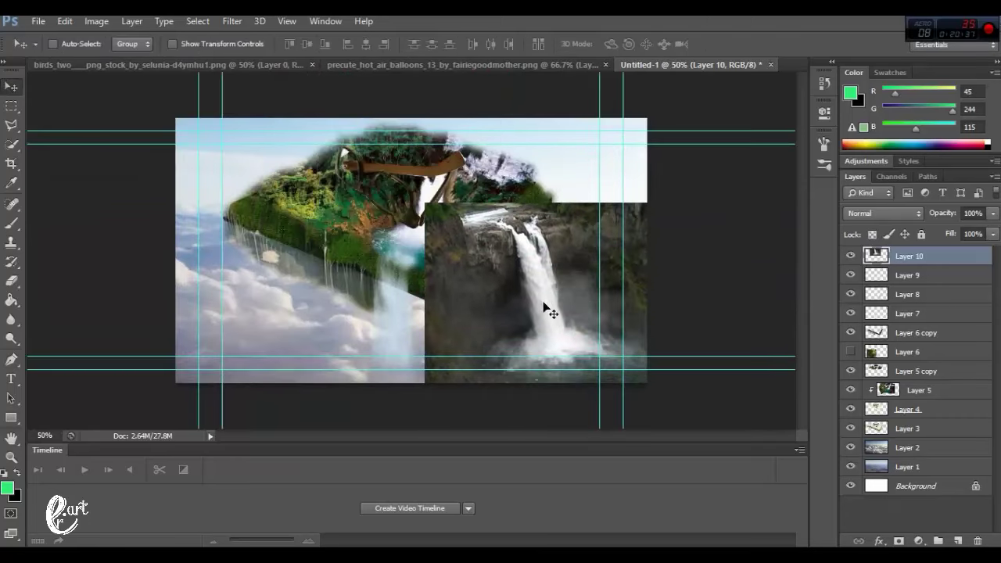
Skew the falls layer to match the book's edge.
left_click(64, 21)
left_click(115, 296)
left_click(313, 342)
left_click_drag(425, 383, 487, 403)
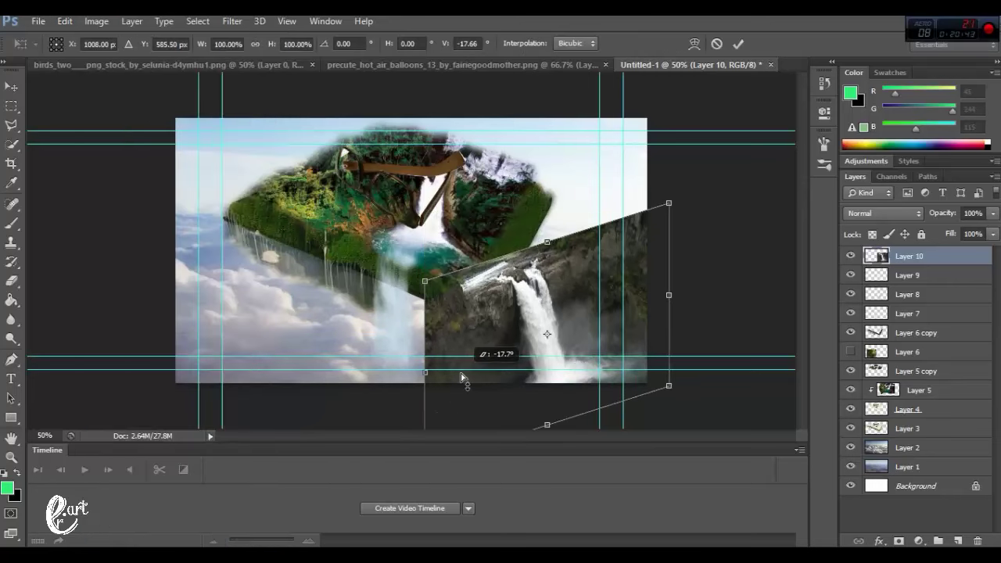
left_click(11, 86)
key("Return")
Fade the falls to 18% opacity, enlarge it and position it over the book's right side.
left_click_drag(523, 320, 523, 244)
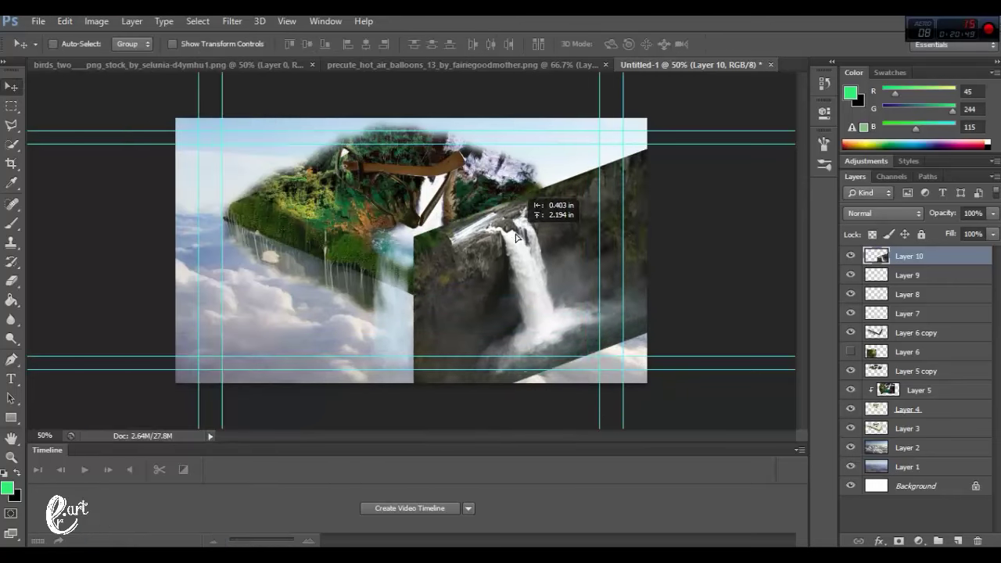
left_click_drag(995, 219, 932, 236)
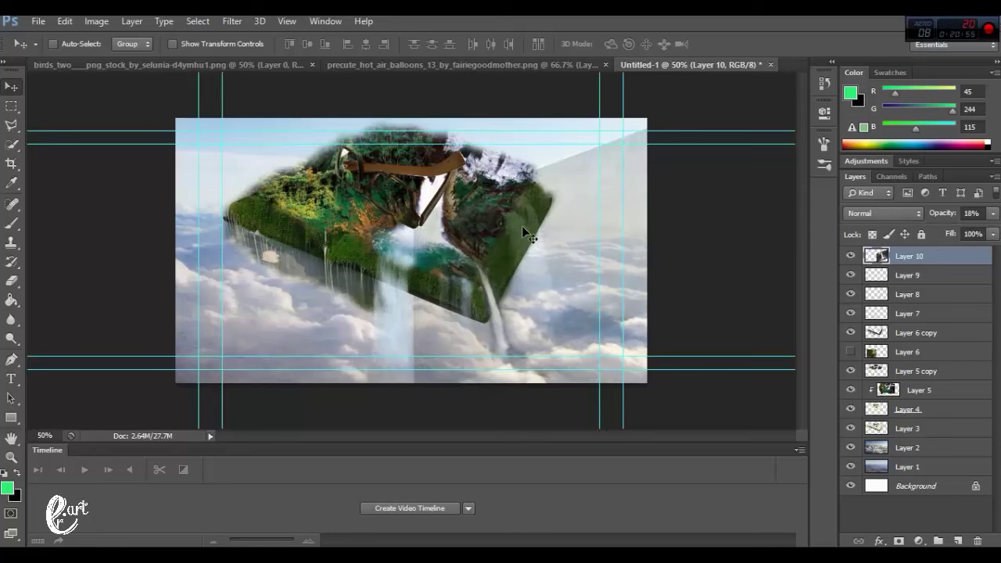
key("ctrl+t")
left_click_drag(412, 122, 485, 162)
left_click(10, 86)
key("Return")
left_click_drag(563, 235, 549, 234)
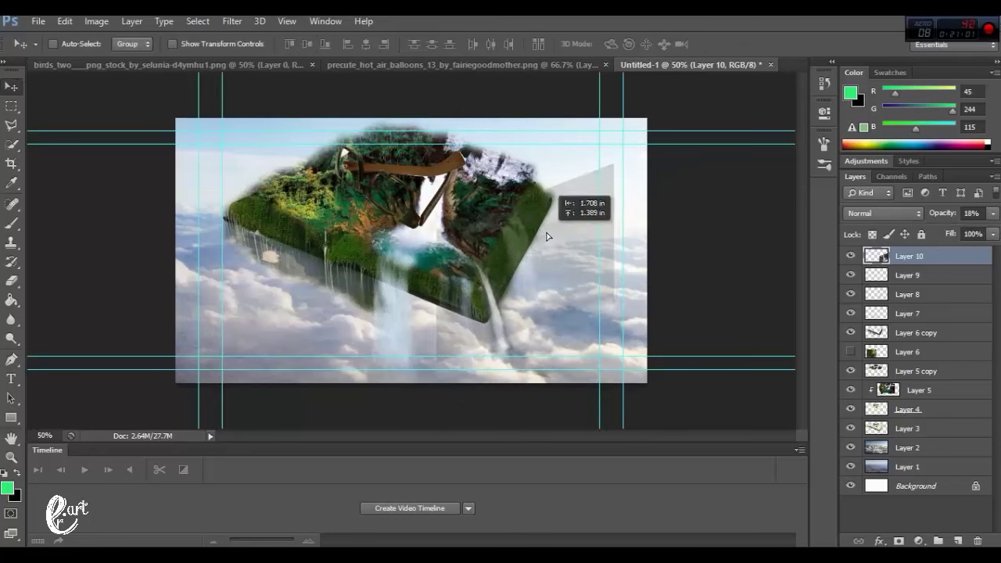
Erase Layer 10 beyond the book and restore its opacity to 100%.
left_click(15, 279)
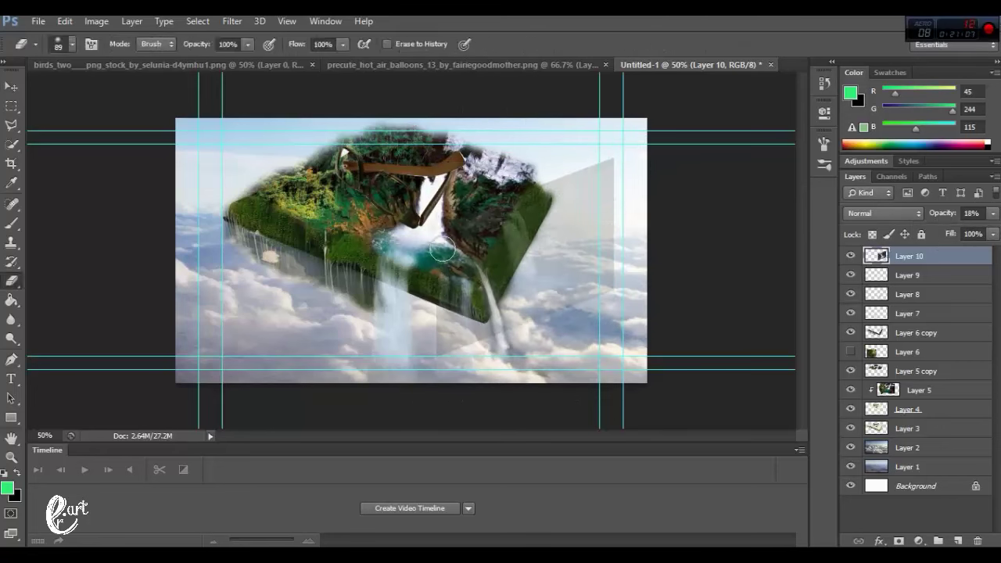
left_click_drag(598, 289, 596, 173)
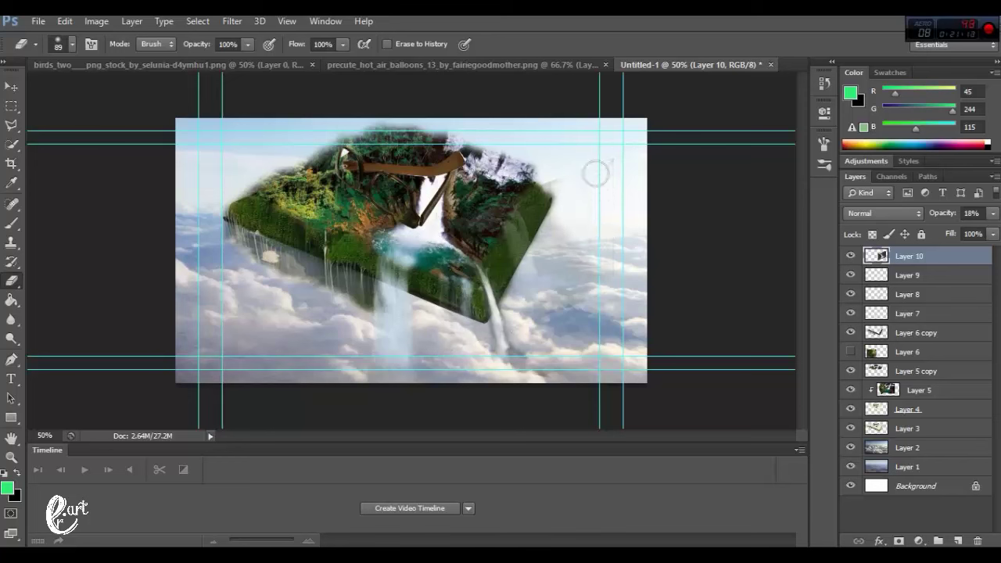
left_click_drag(951, 232, 995, 232)
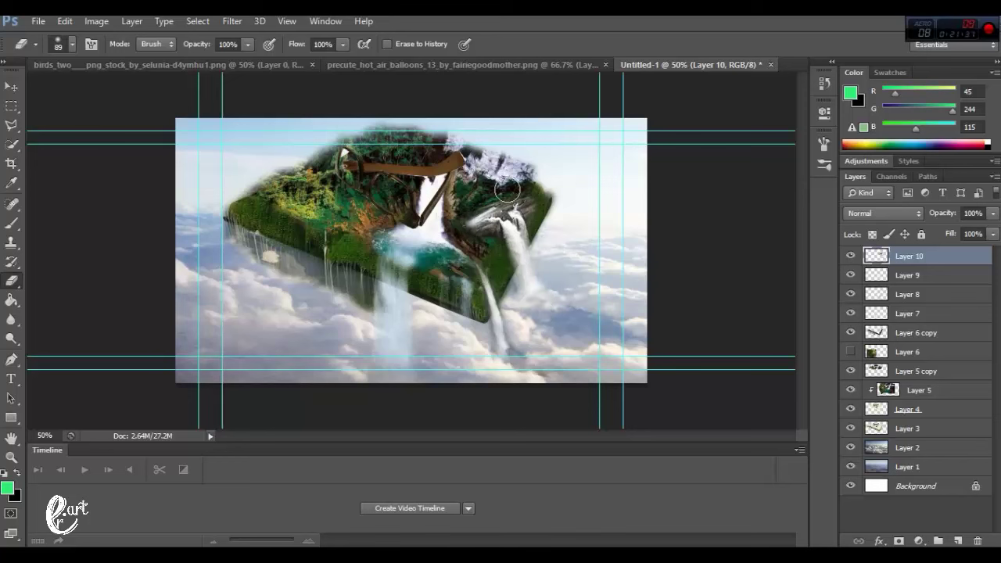
key("ctrl+plus")
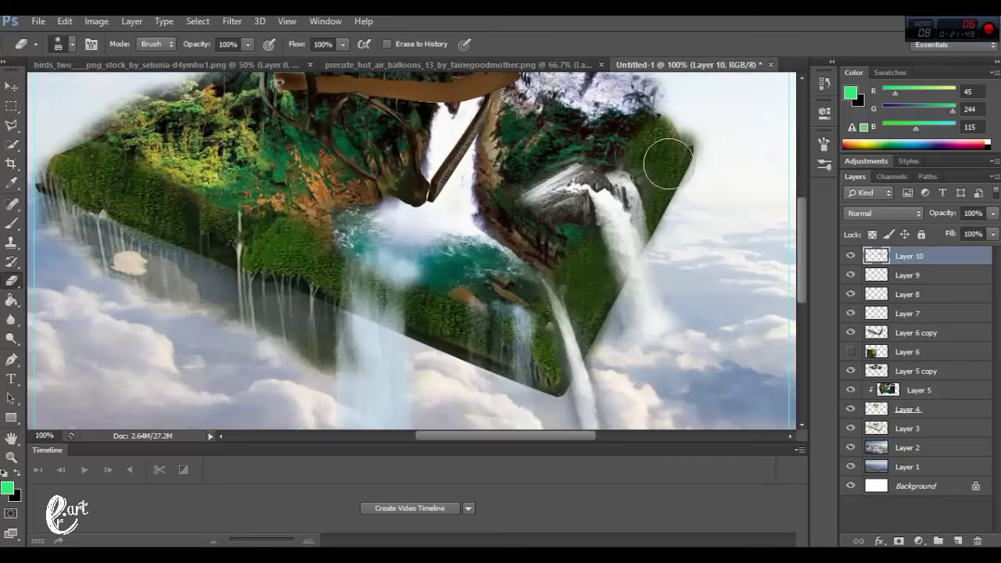
left_click_drag(571, 228, 606, 180)
Clone mist over the rock with a size 12 Clone Stamp and erase haze along the falls.
key("s")
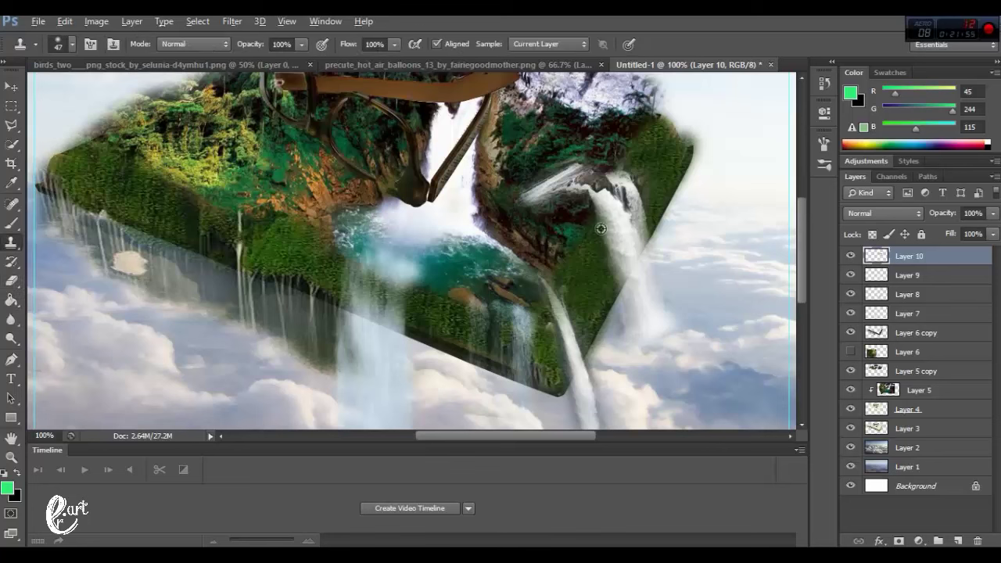
left_click_drag(571, 230, 549, 231)
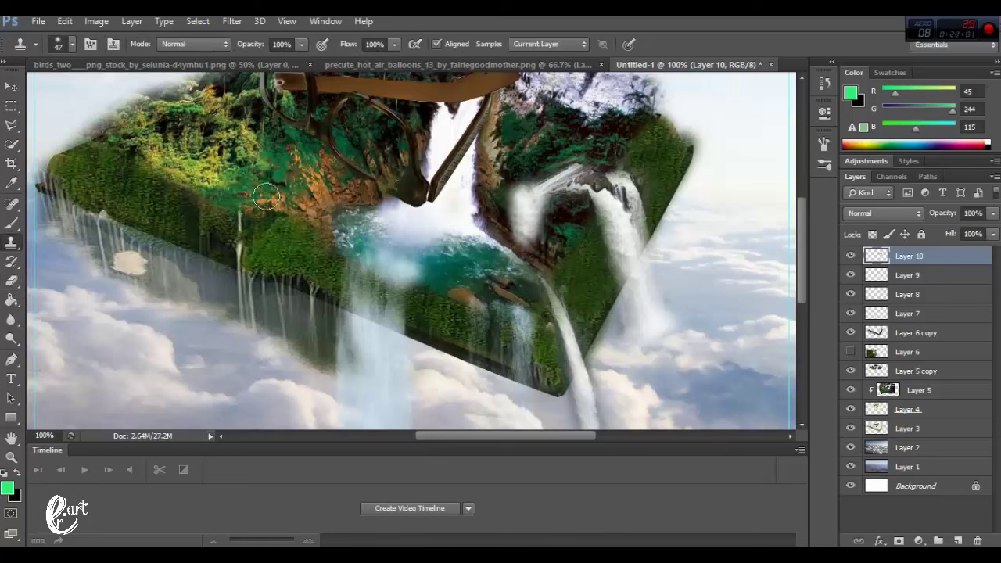
left_click(71, 44)
left_click_drag(54, 92, 35, 91)
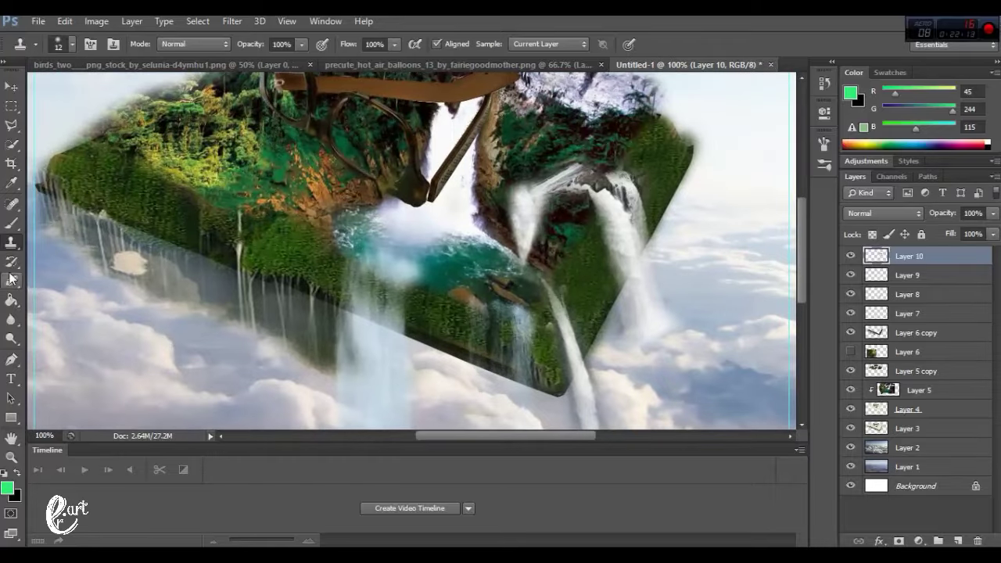
left_click(11, 280)
left_click_drag(520, 200, 497, 172)
left_click_drag(574, 220, 555, 244)
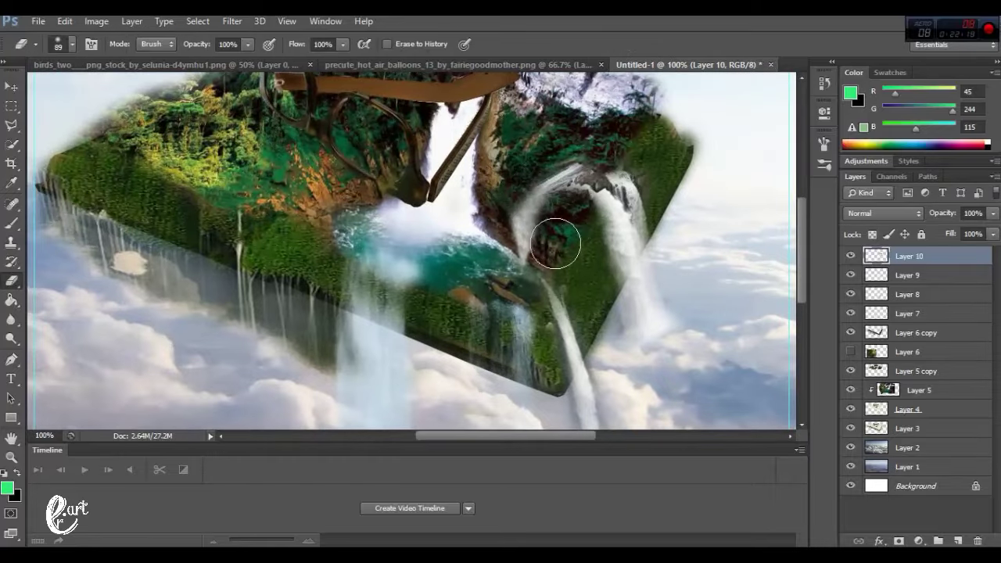
Select Layer 6 copy and touch it up with the Clone Stamp.
left_click(11, 243)
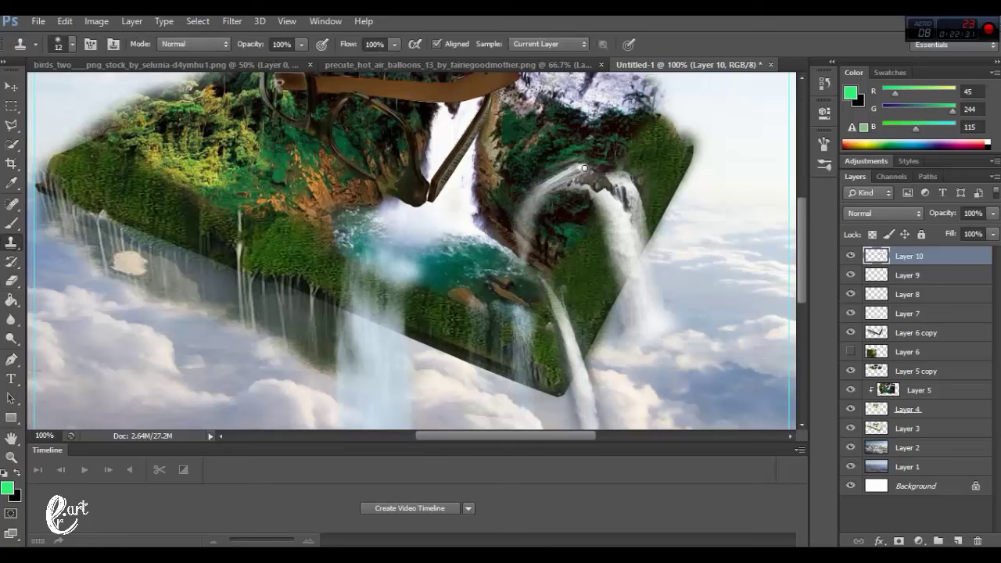
left_click(11, 280)
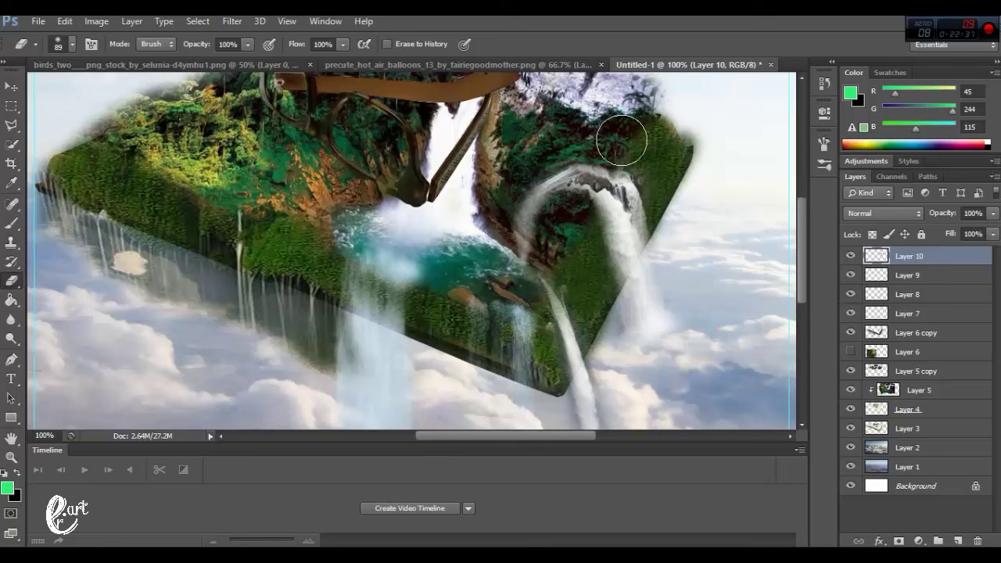
key("ctrl+minus")
key("ctrl+minus")
left_click(911, 333)
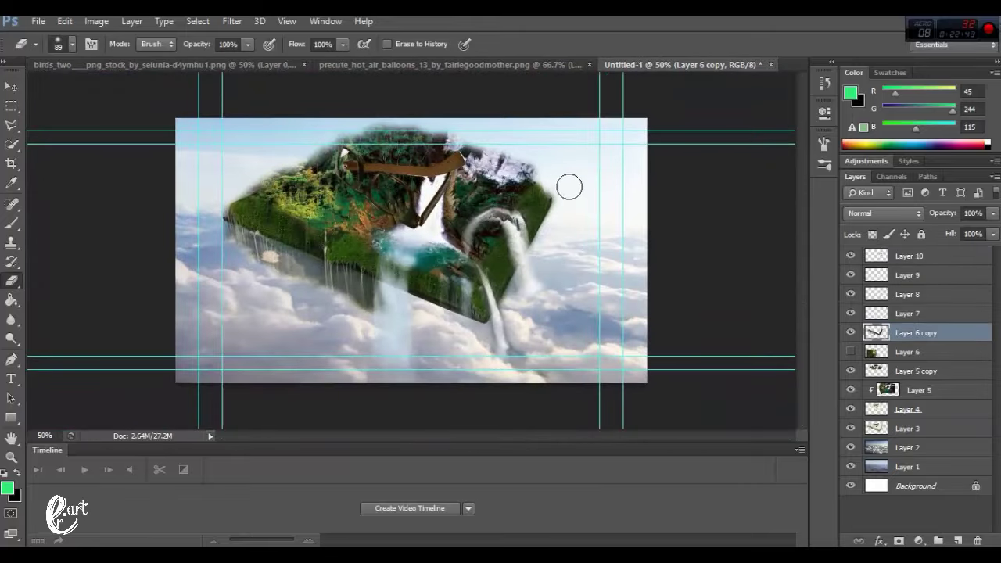
key("ctrl+plus")
key("ctrl+plus")
key("ctrl+minus")
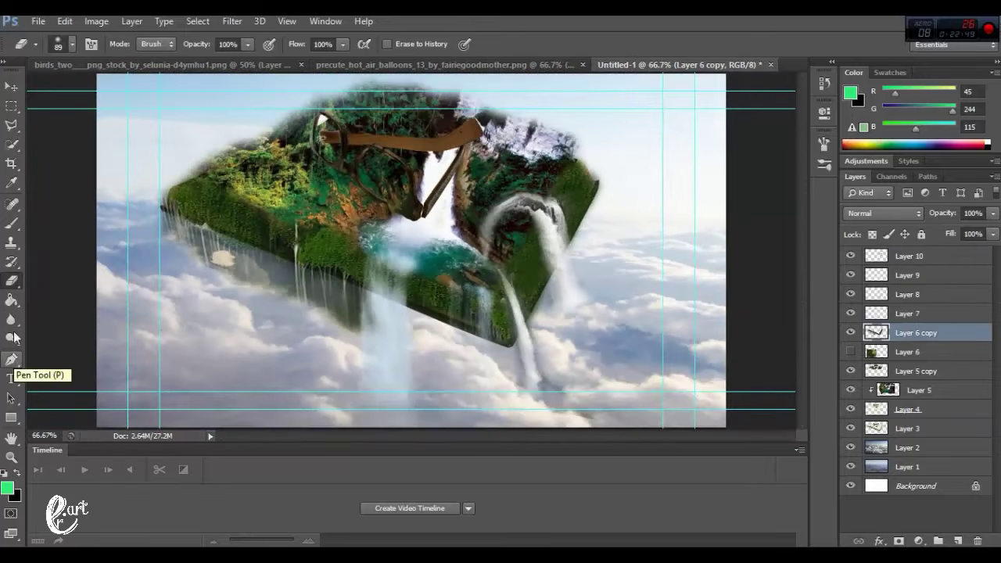
left_click(11, 242)
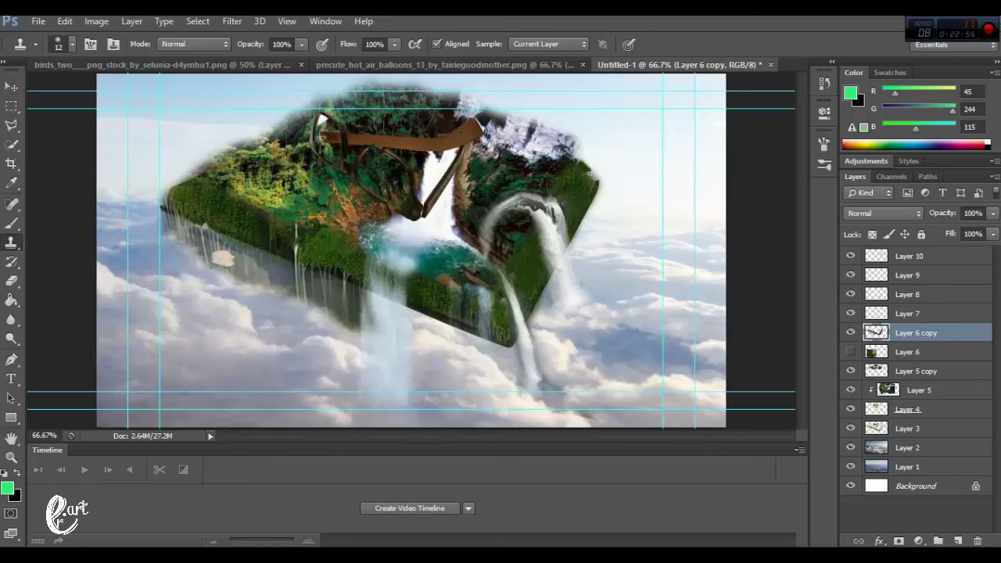
key("ctrl+minus")
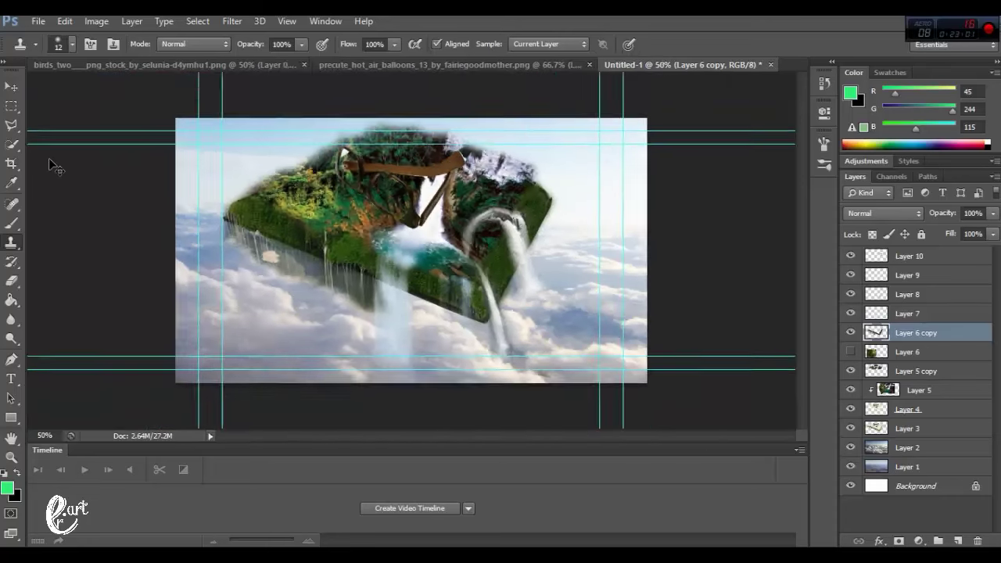
left_click(454, 64)
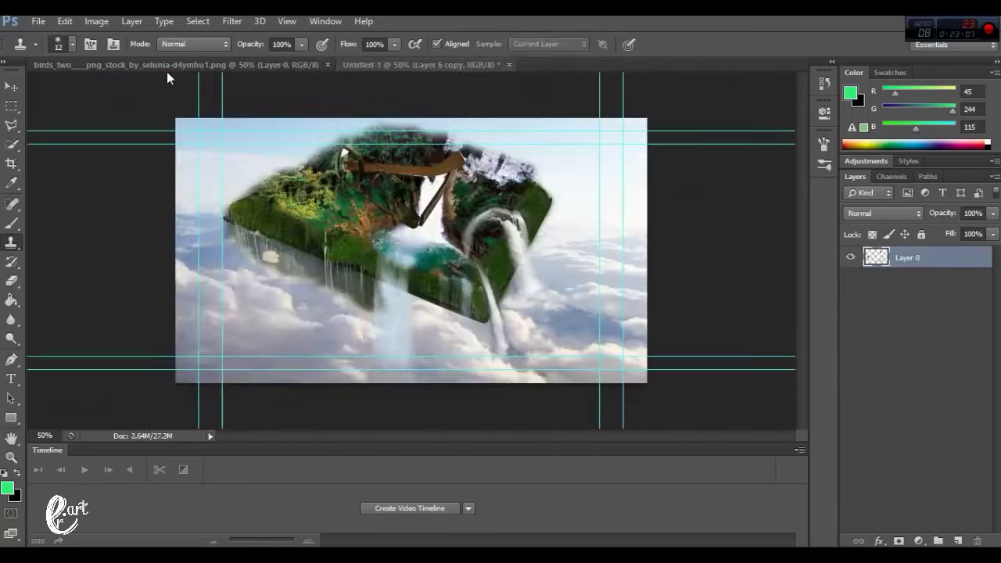
Move the hot-air balloons into the composite as Layer 11, shifted left.
left_click_drag(167, 71, 180, 78)
key("v")
mouse_move(581, 230)
left_mouse_down()
mouse_move(241, 258)
mouse_move(332, 205)
left_mouse_up()
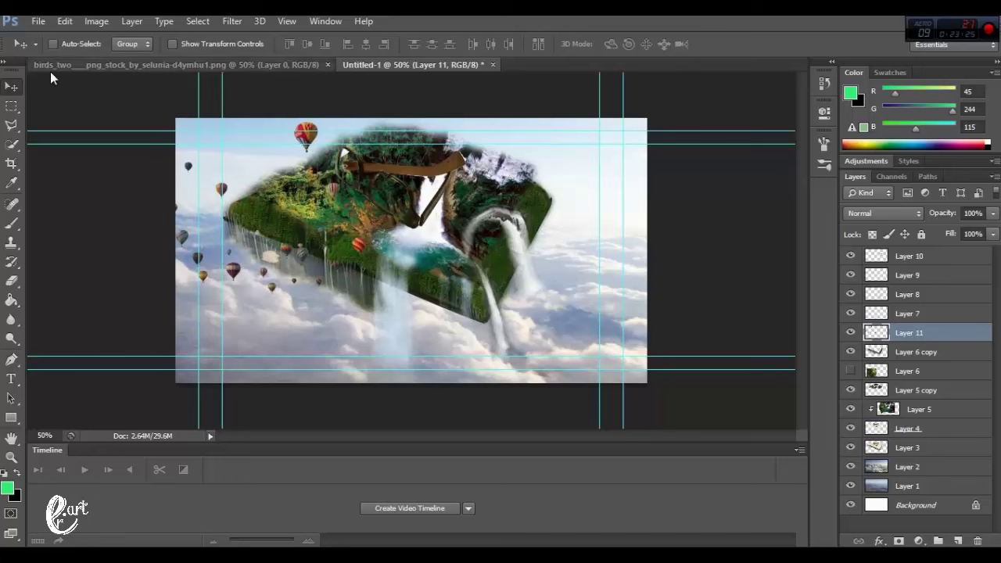
left_click_drag(332, 205, 323, 214)
key("y")
left_click(11, 281)
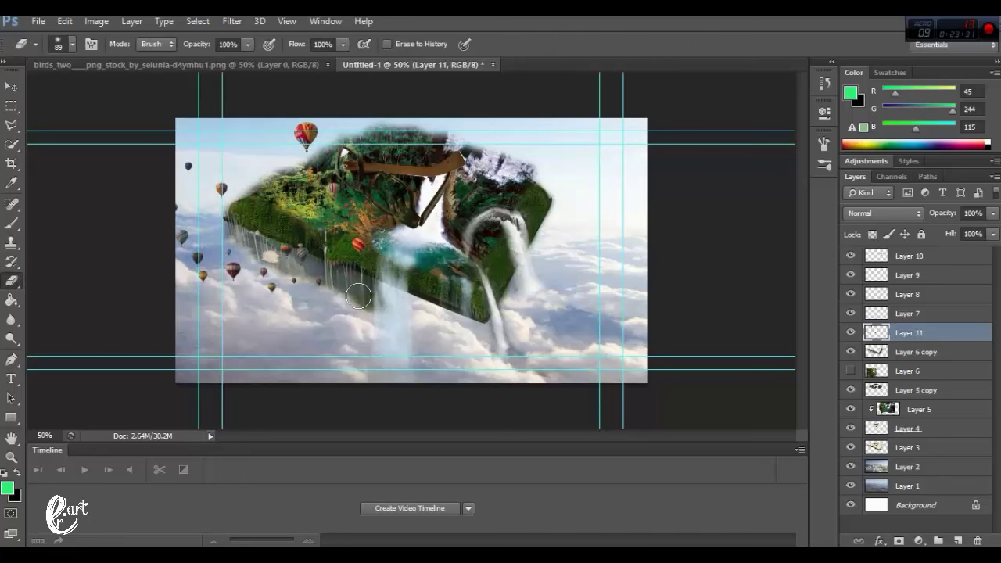
Add the birds as Layer 12, plus a narrowed copy moved toward the right edge.
right_click(111, 64)
left_click(148, 125)
key("v")
mouse_move(156, 195)
left_mouse_down()
mouse_move(471, 162)
mouse_move(510, 407)
mouse_move(550, 244)
left_mouse_up()
key("ctrl+t")
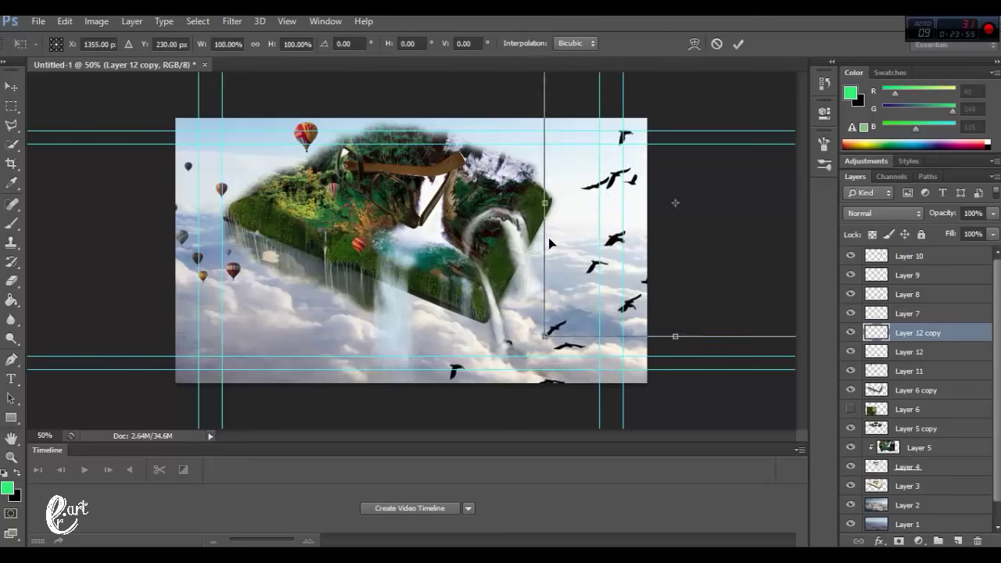
left_click_drag(544, 203, 588, 205)
key("Return")
mouse_move(626, 234)
left_mouse_down()
mouse_move(653, 239)
mouse_move(657, 229)
left_mouse_up()
Add a Gradient Fill layer running from gold #e7af13 to white.
left_click(891, 258)
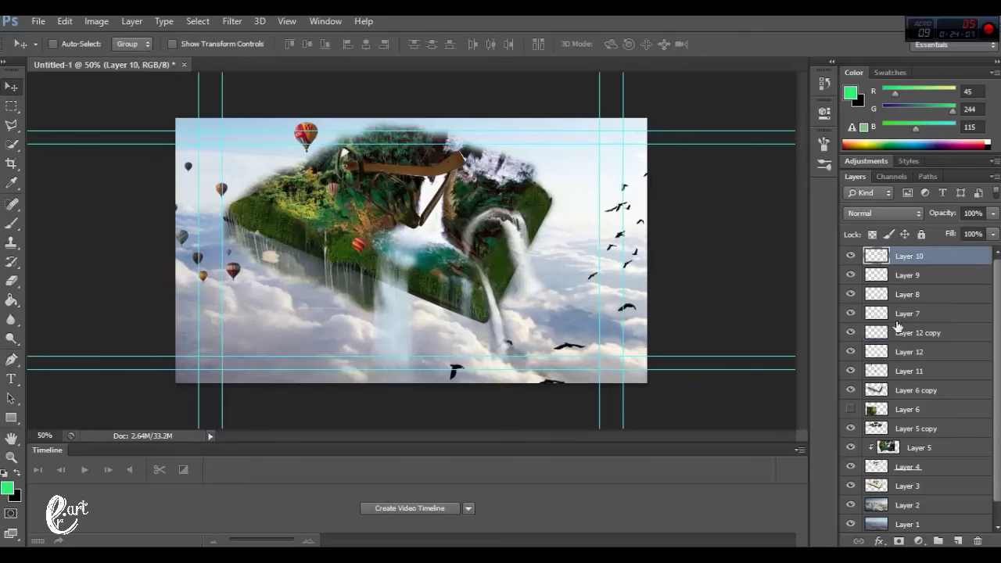
left_click(919, 540)
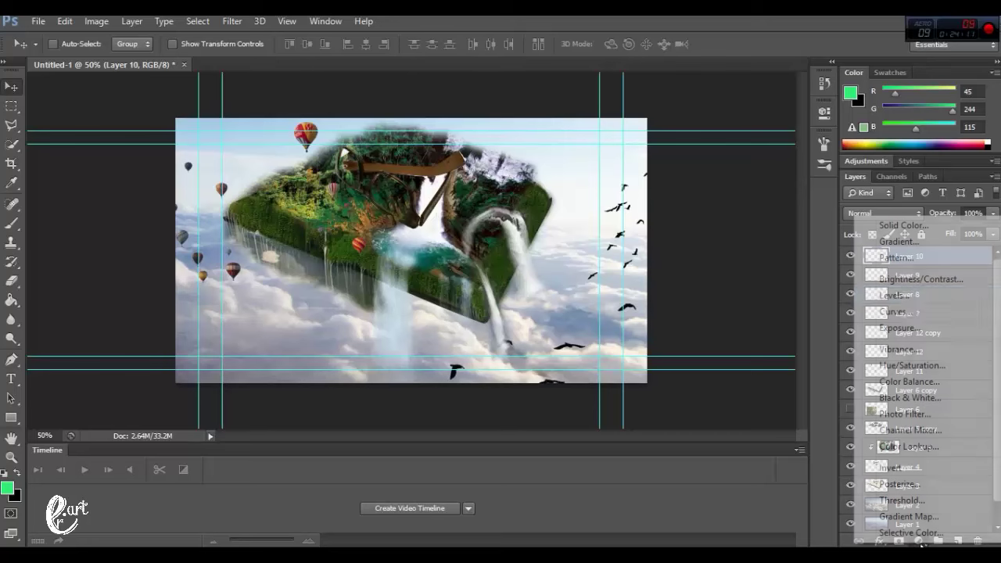
left_click(900, 240)
left_click(711, 138)
left_click(646, 168)
left_click(665, 138)
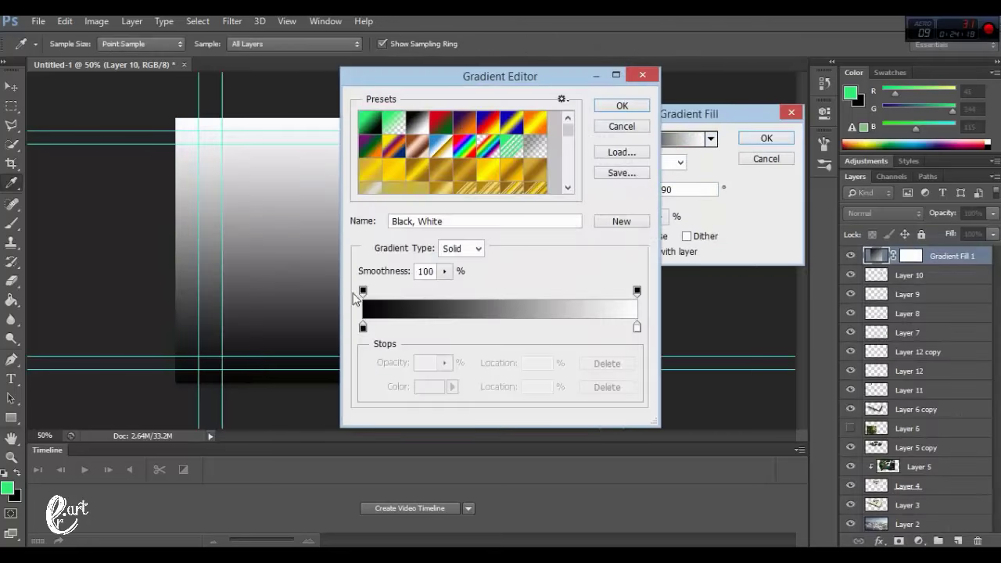
left_click(362, 327)
left_click(422, 386)
type("e7af13")
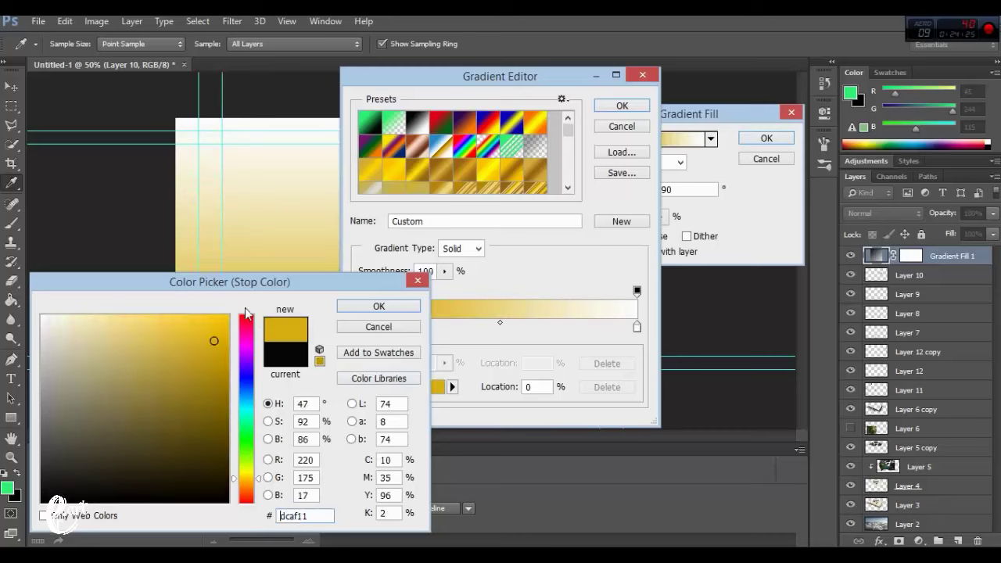
key("Return")
left_click(622, 106)
Angle the gradient at -145.62°, confirm it, and fade the layer to 4% opacity.
left_click_drag(638, 189, 647, 189)
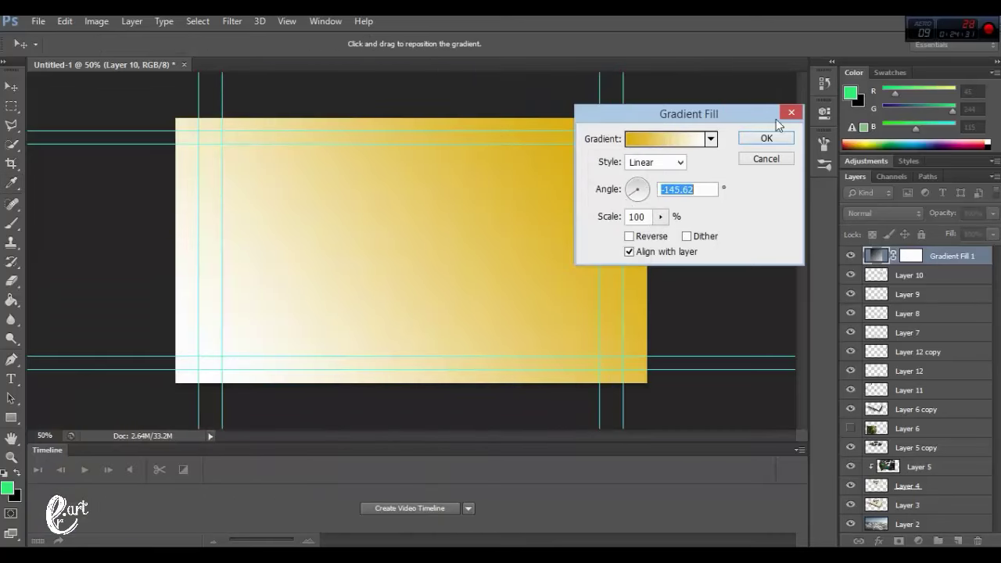
left_click(766, 138)
left_click(994, 213)
left_click_drag(992, 232, 922, 239)
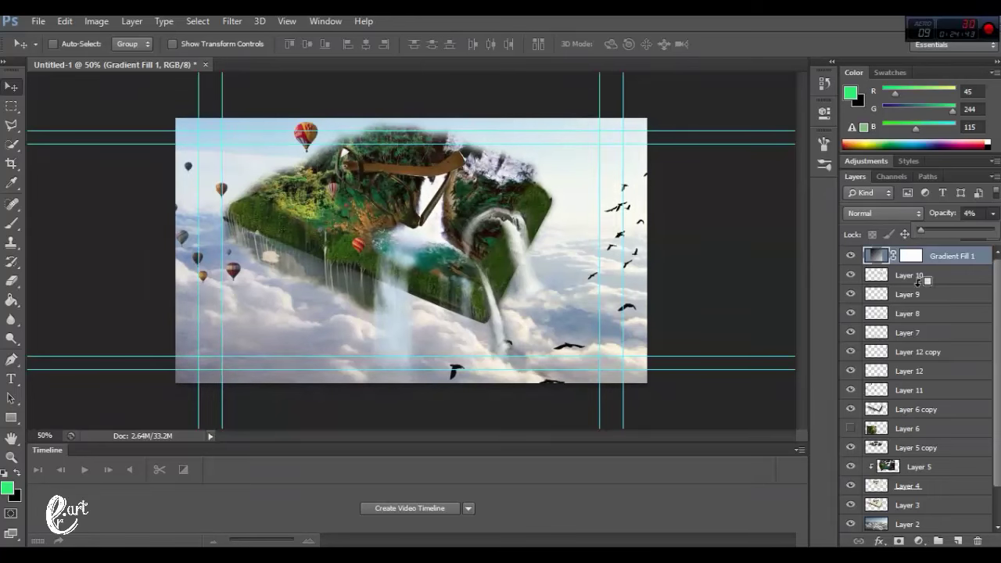
Merge all visible layers into Layer 13 and launch Color Efex Pro 4 on it.
key("ctrl+alt+shift+e")
left_click(232, 21)
mouse_move(257, 316)
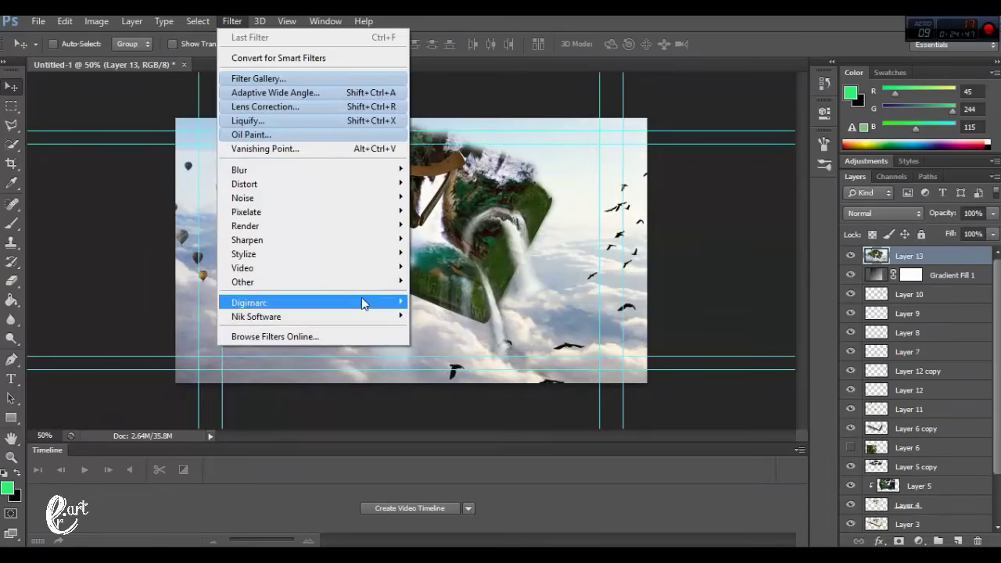
left_click(422, 314)
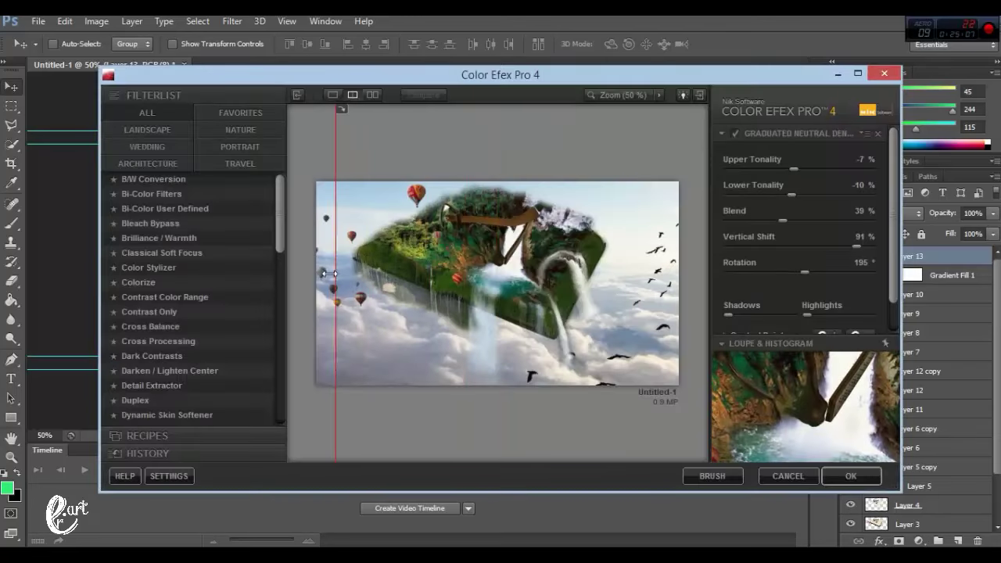
left_click_drag(495, 269, 345, 279)
Preview Bi-Color User Defined and Color Stylizer, then apply Contrast Color Range.
left_click(196, 209)
left_click(200, 268)
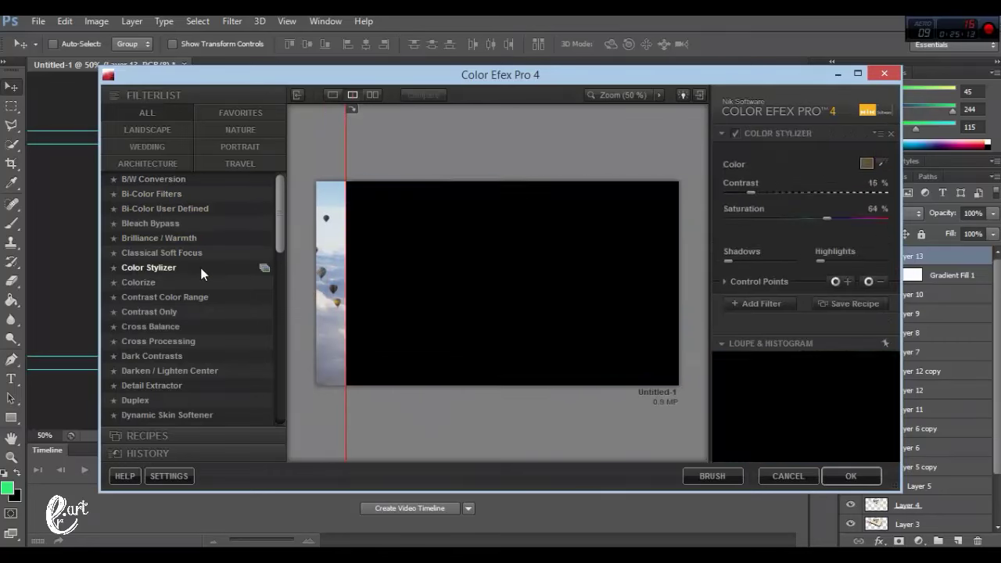
left_click(203, 299)
mouse_move(347, 252)
left_mouse_down()
mouse_move(430, 231)
mouse_move(317, 231)
left_mouse_up()
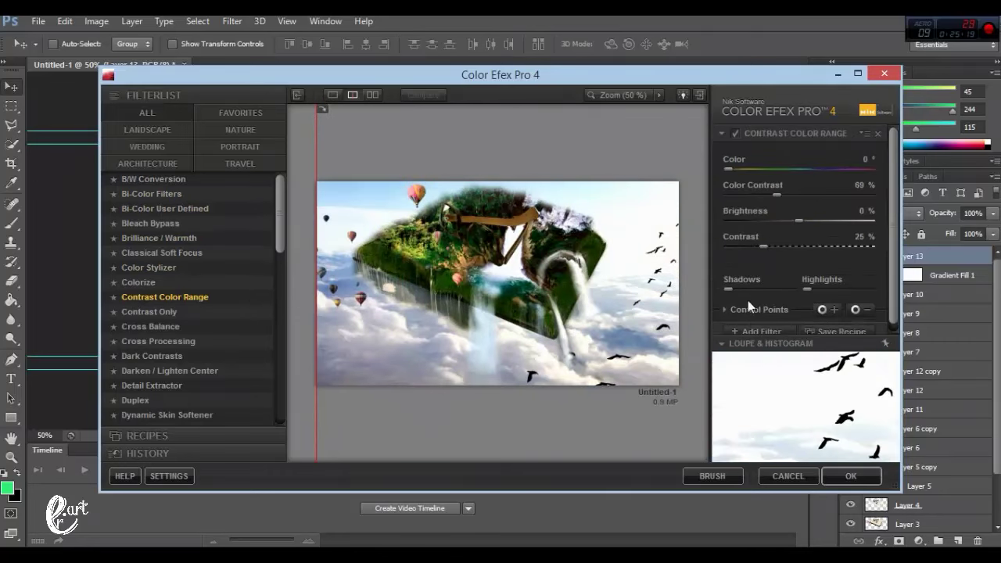
Add a second filter, previewing Sunlight, Tonal Contrast, Skylight, Pro Contrast, Photo Stylizer and Paper Toner.
left_click(747, 300)
scroll(165, 343, "down", 10)
left_click(139, 345)
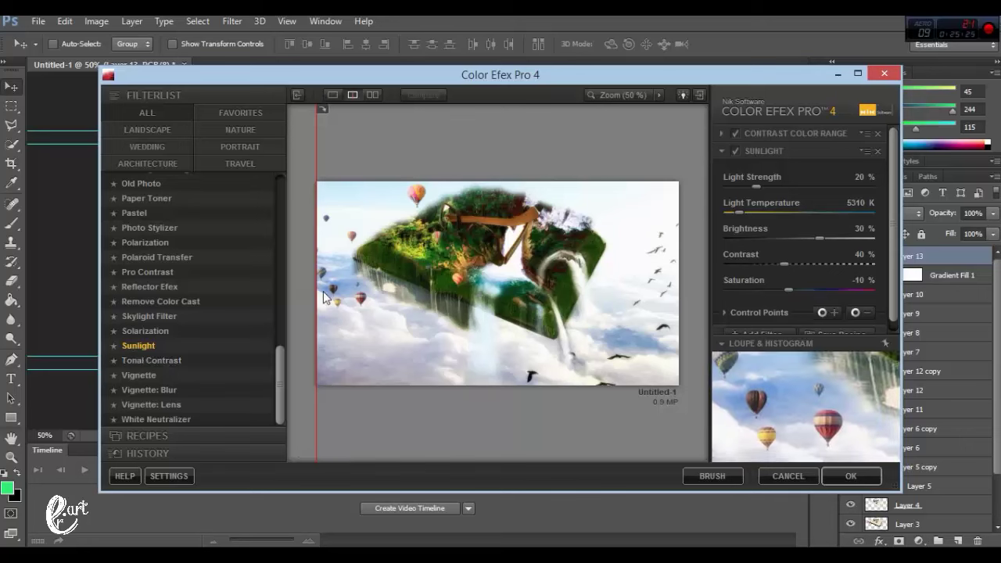
left_click(188, 361)
left_click(189, 314)
left_click(189, 273)
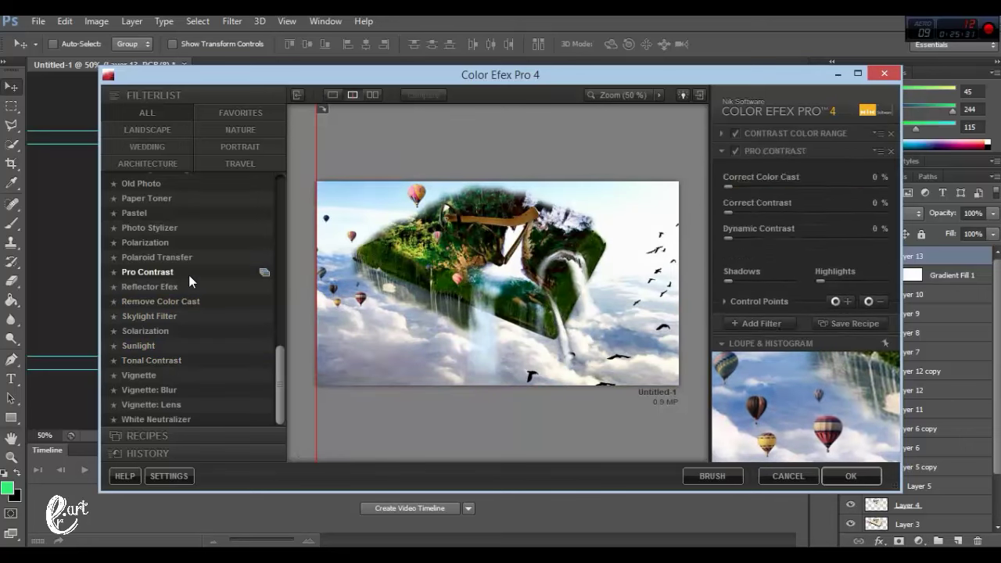
left_click(190, 227)
left_click(190, 199)
Preview the Midnight, Levels & Curves, Ink and Image Borders filters for the second slot.
left_click_drag(274, 371, 270, 289)
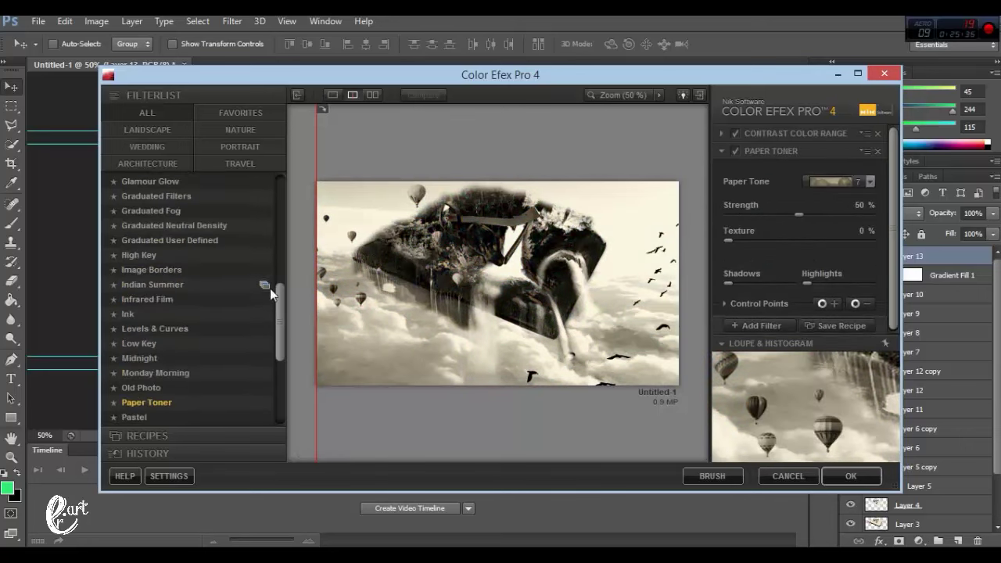
left_click(221, 358)
left_click(212, 327)
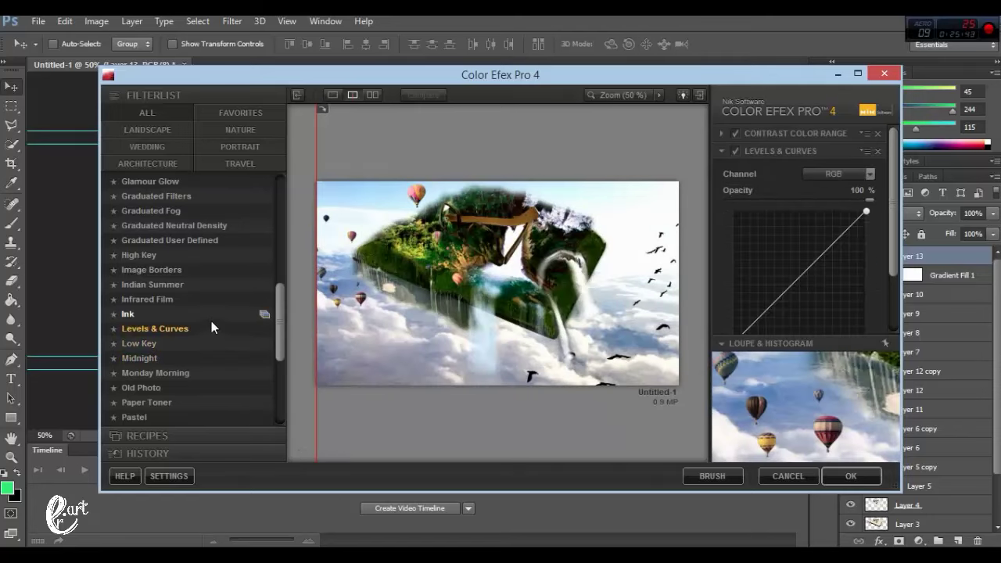
left_click(210, 314)
left_click(209, 284)
Apply Graduated User Defined with a white tint at about 15% opacity.
left_click(209, 240)
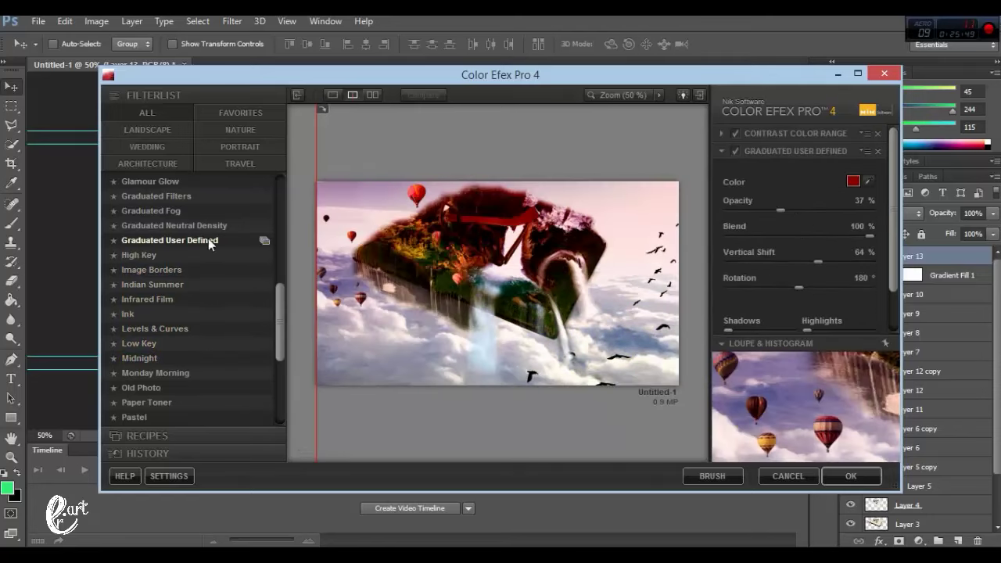
left_click_drag(780, 210, 753, 210)
left_click(853, 181)
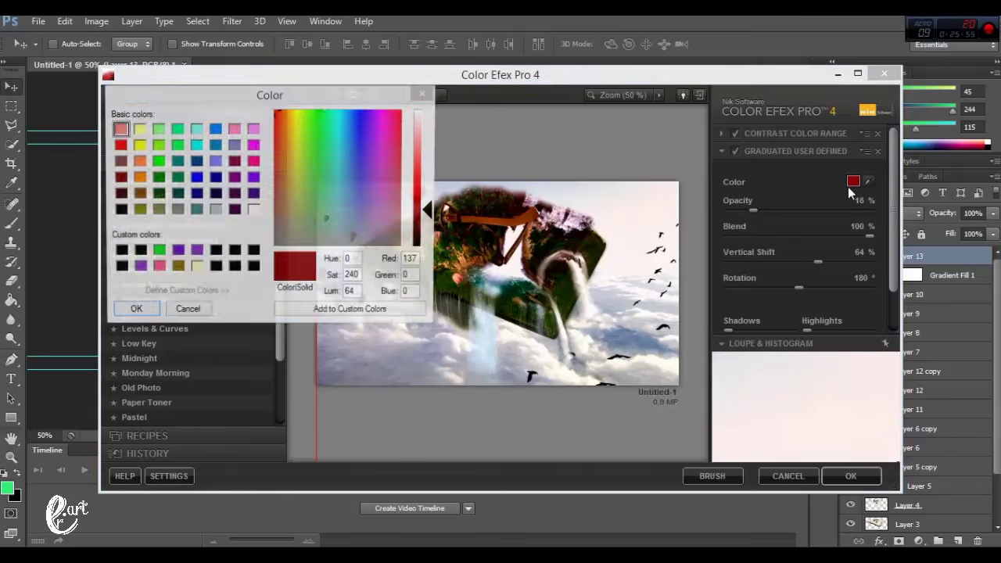
left_click(159, 249)
left_click(137, 308)
left_click_drag(740, 211, 727, 213)
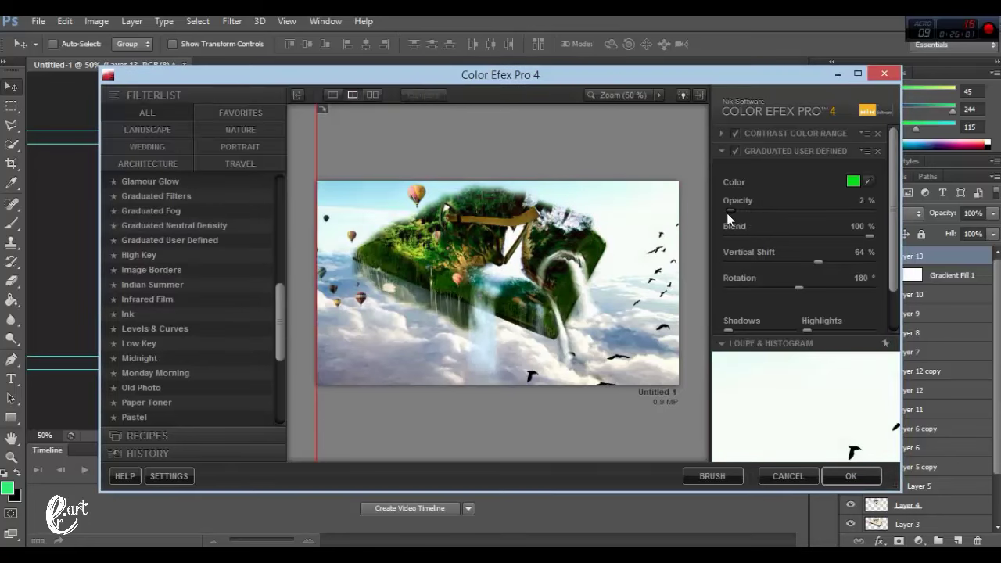
left_click(854, 182)
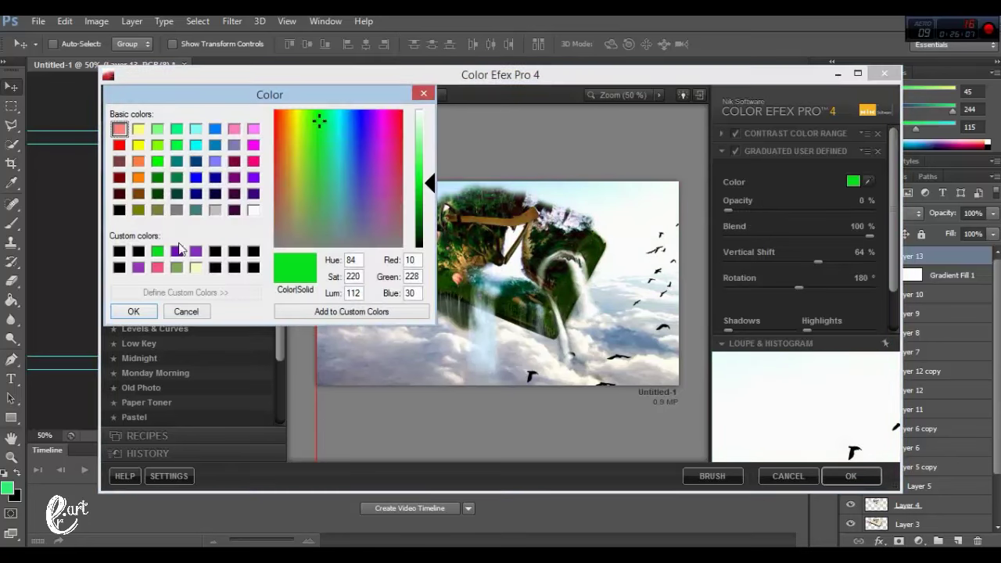
left_click(279, 244)
left_click(420, 114)
left_click(154, 317)
left_click_drag(761, 208, 748, 208)
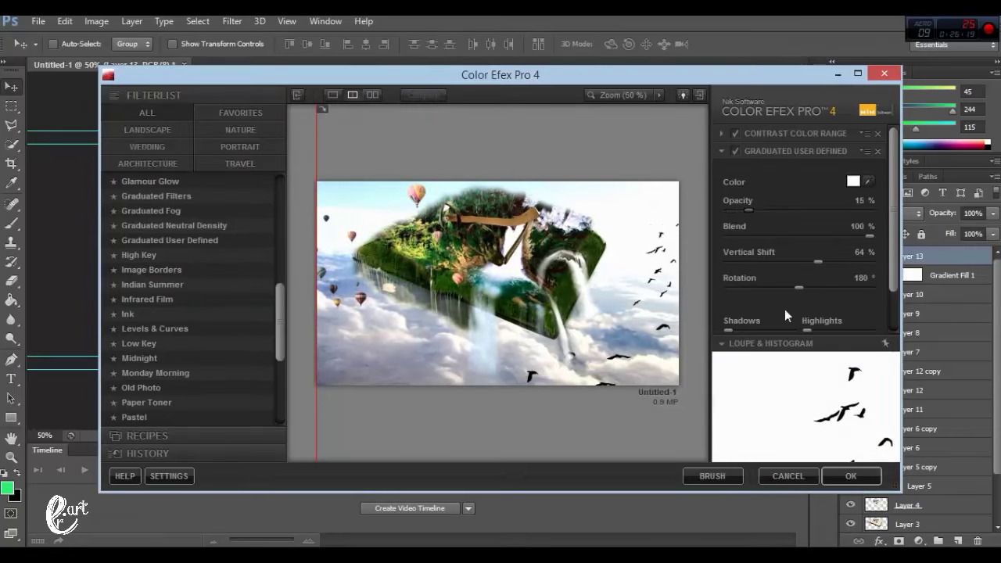
Add a third filter, previewing Graduated Fog, Glamour Glow, Film Efex: Modern, Dynamic Skin Softener and Fog.
scroll(784, 309, "down", 2)
left_click(740, 324)
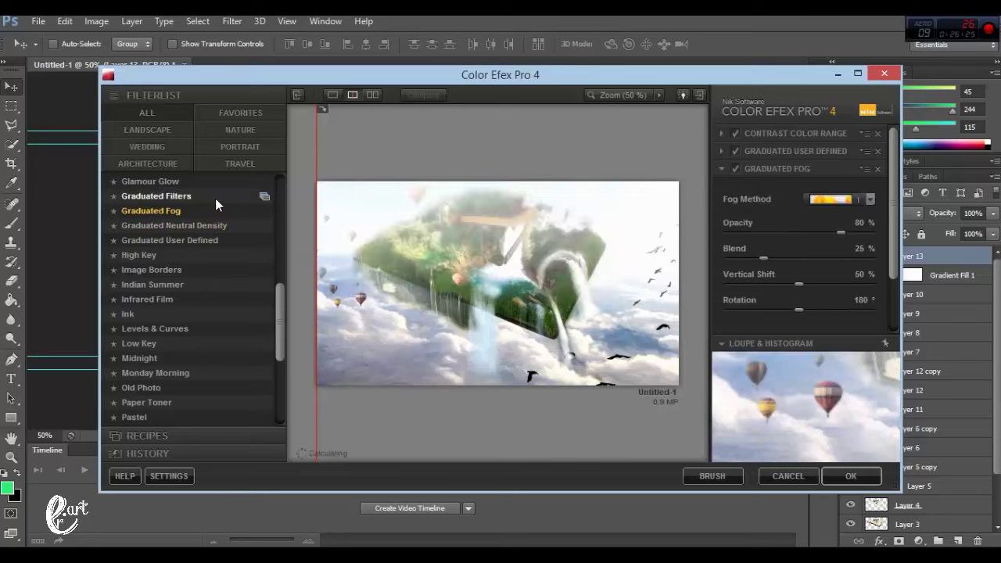
left_click(218, 240)
left_click(150, 182)
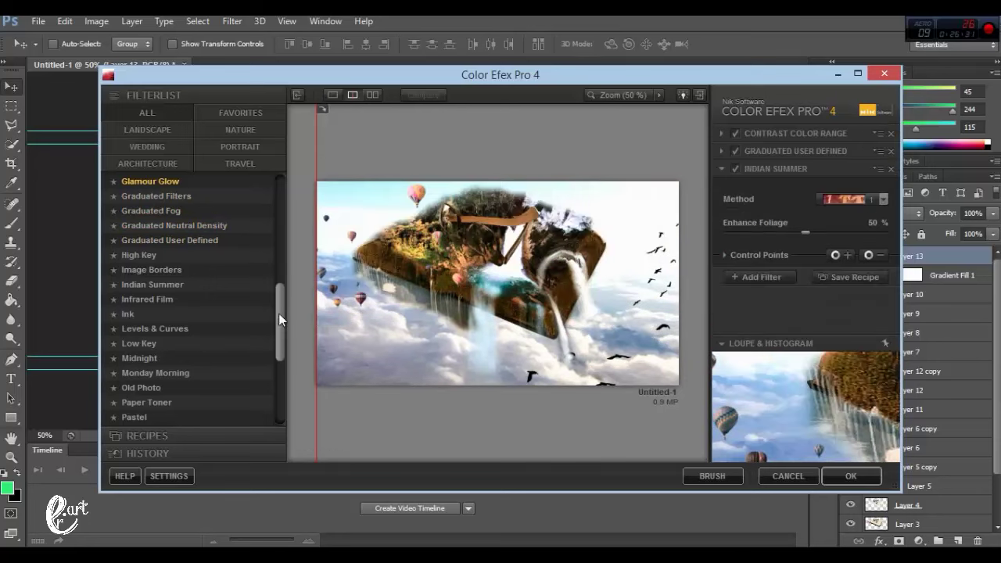
left_click_drag(279, 312, 278, 257)
left_click(163, 287)
left_click(165, 258)
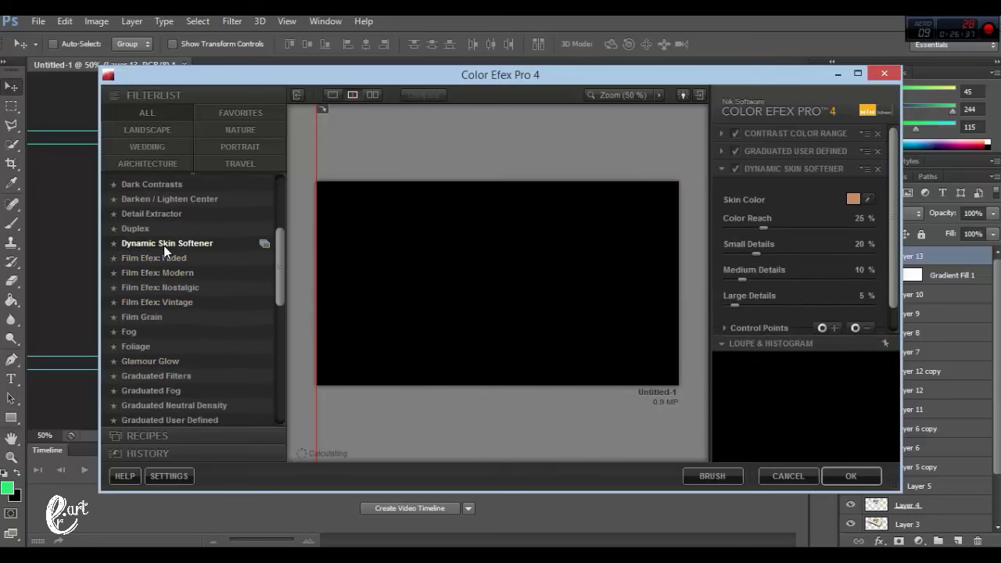
left_click(177, 332)
Make the third filter Levels & Curves, bend the curve up to brighten, and apply.
scroll(211, 297, "down", 2)
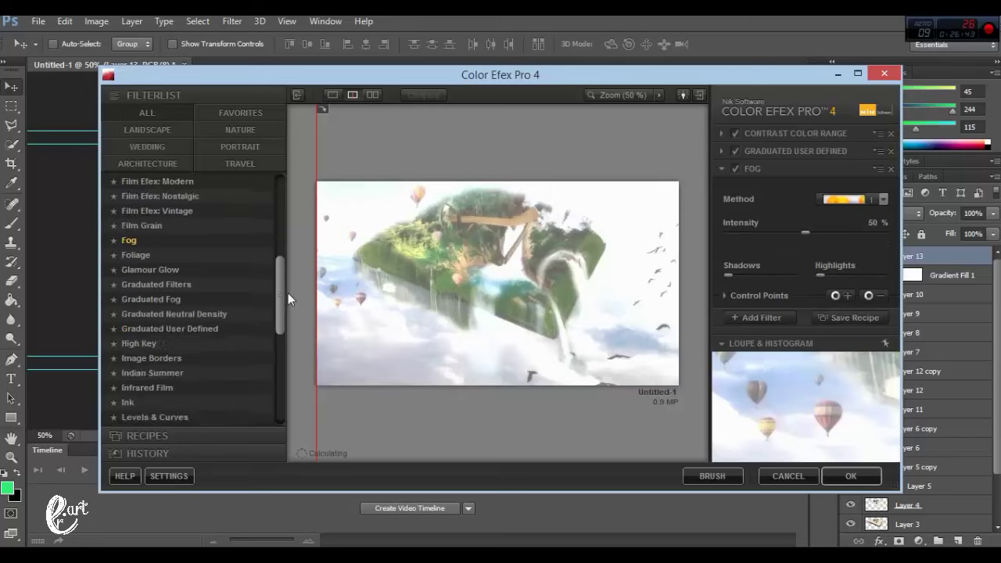
scroll(226, 284, "down", 5)
left_click(155, 229)
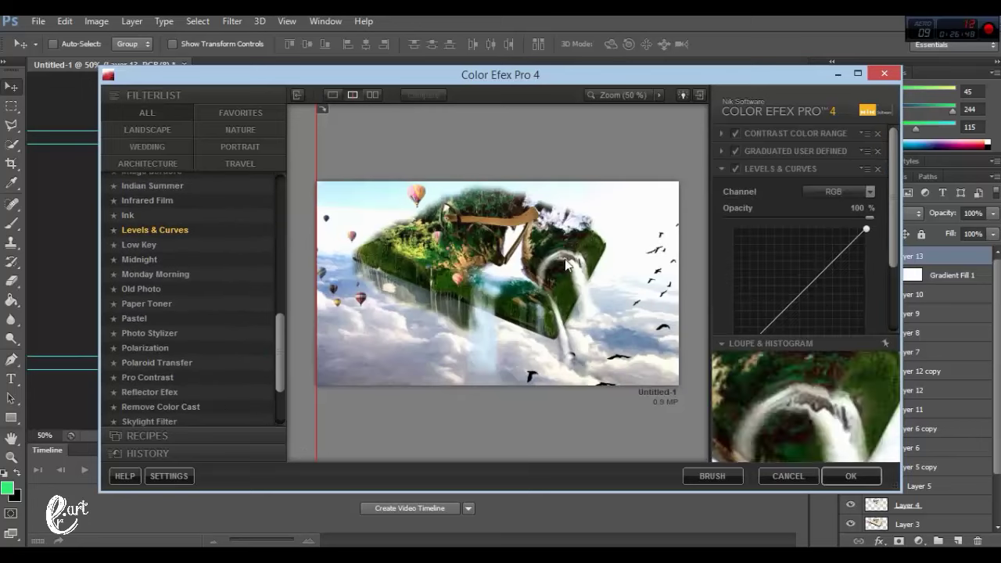
left_click_drag(804, 291, 806, 274)
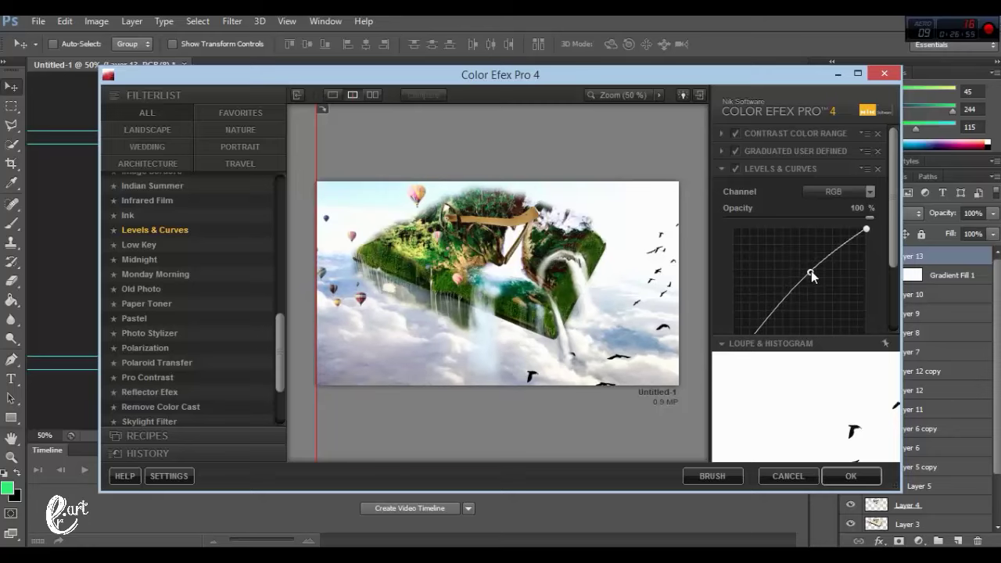
left_click(841, 475)
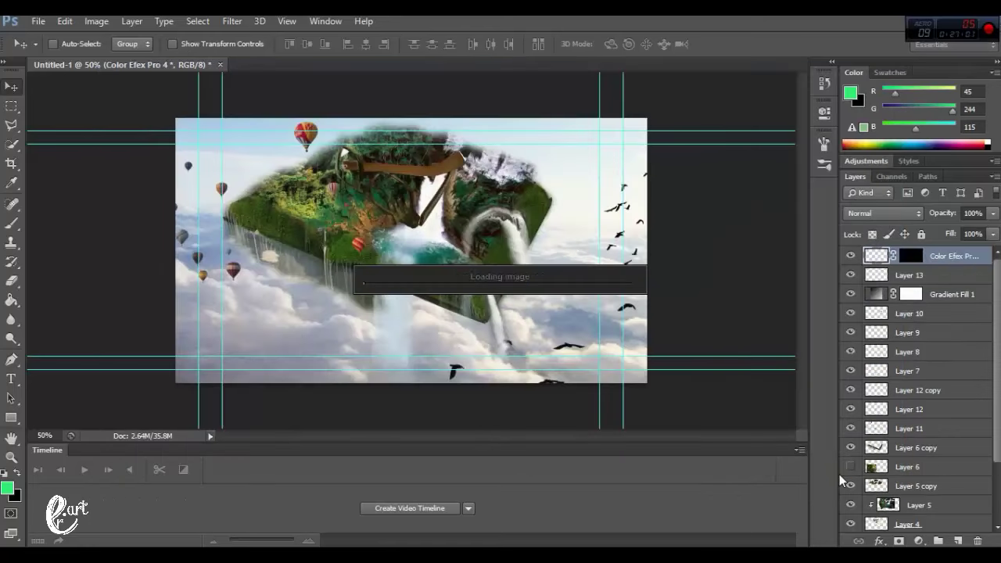